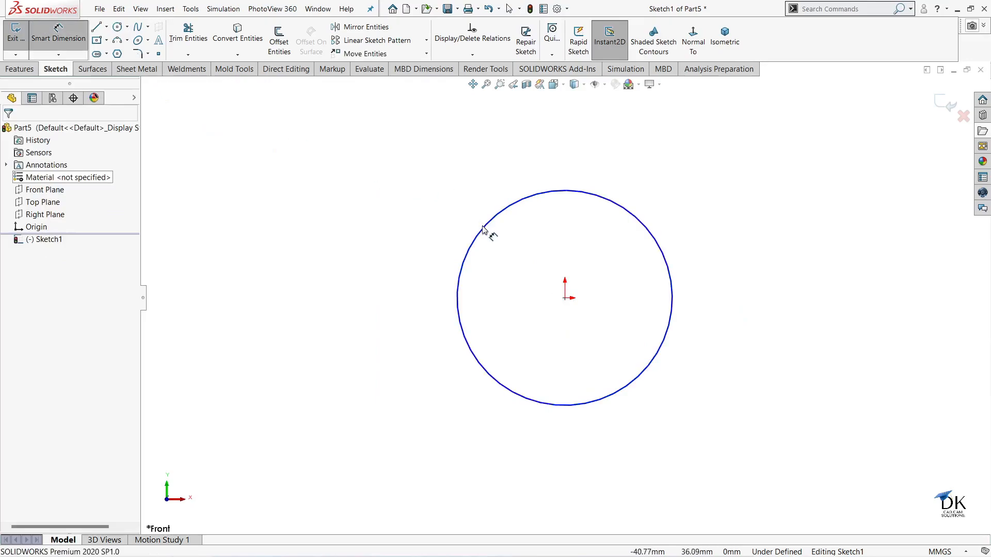
Step: Dimension the circle's diameter to 150 mm and finish the sketch
left_click(485, 227)
left_click(463, 202)
type("1")
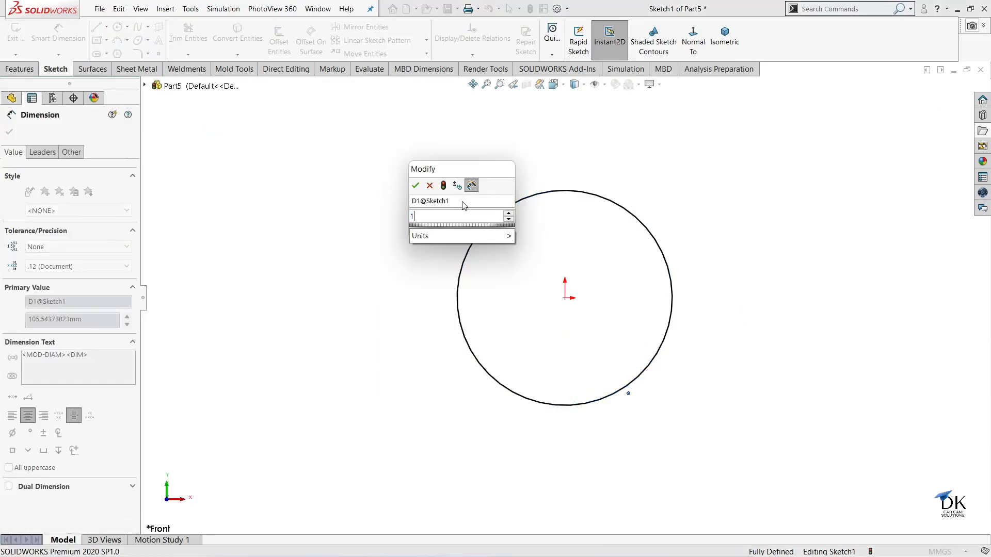
key("Return")
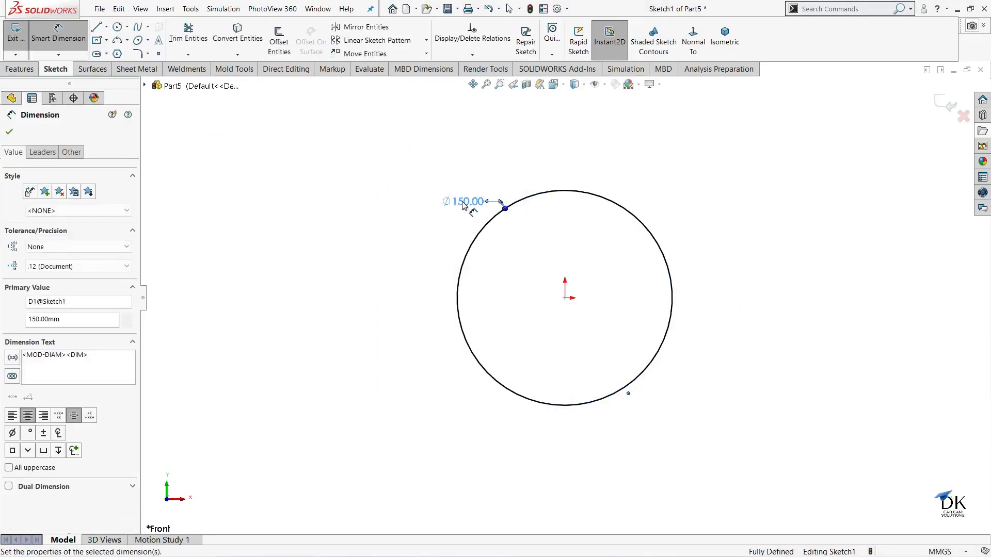
left_click(939, 102)
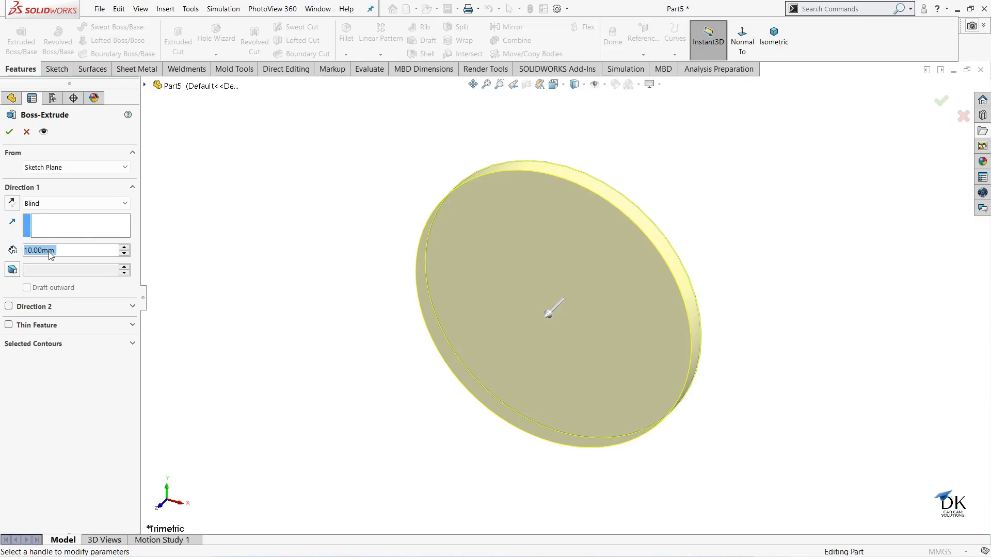
Step: Extrude the circle 80 mm as a solid boss with the Mid Plane end condition
type("80")
key("Return")
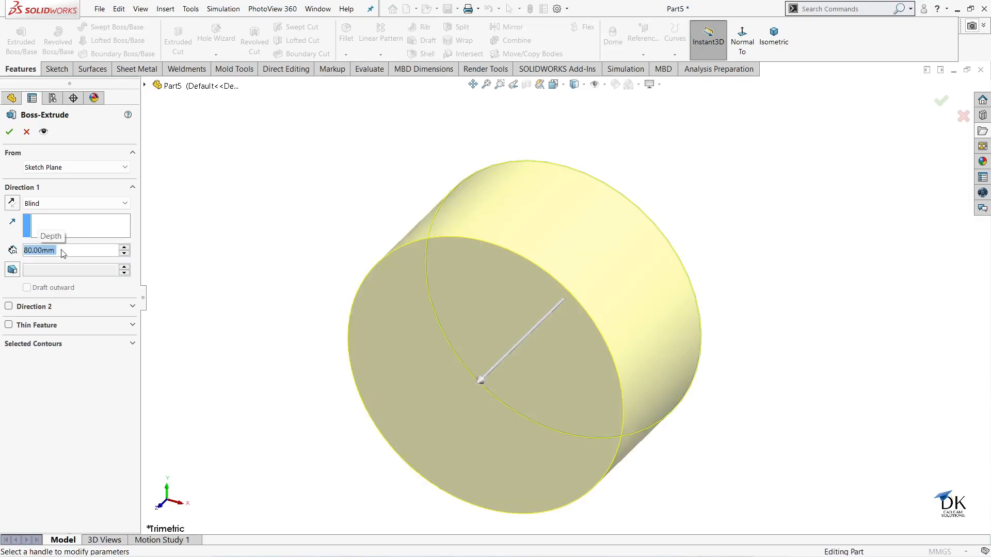
left_click(72, 204)
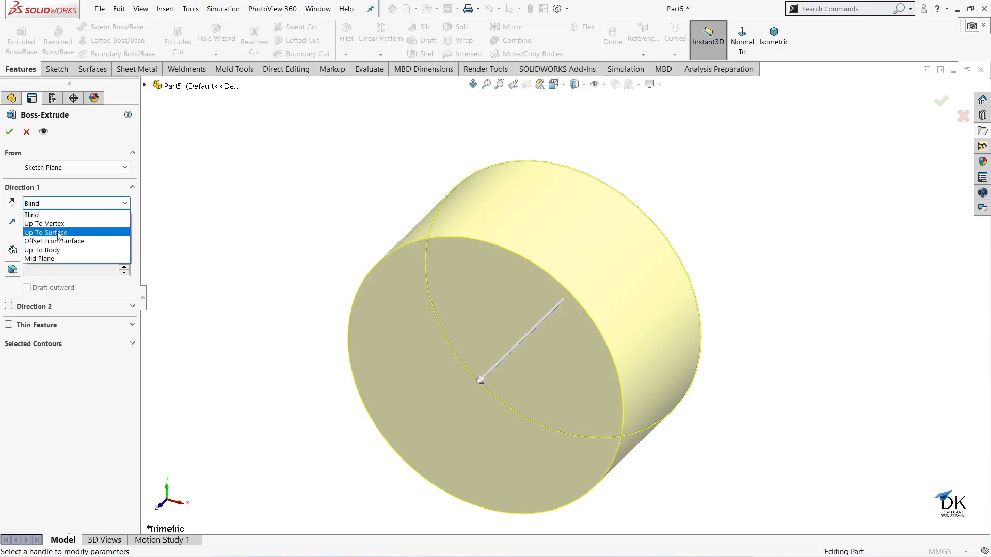
left_click(53, 263)
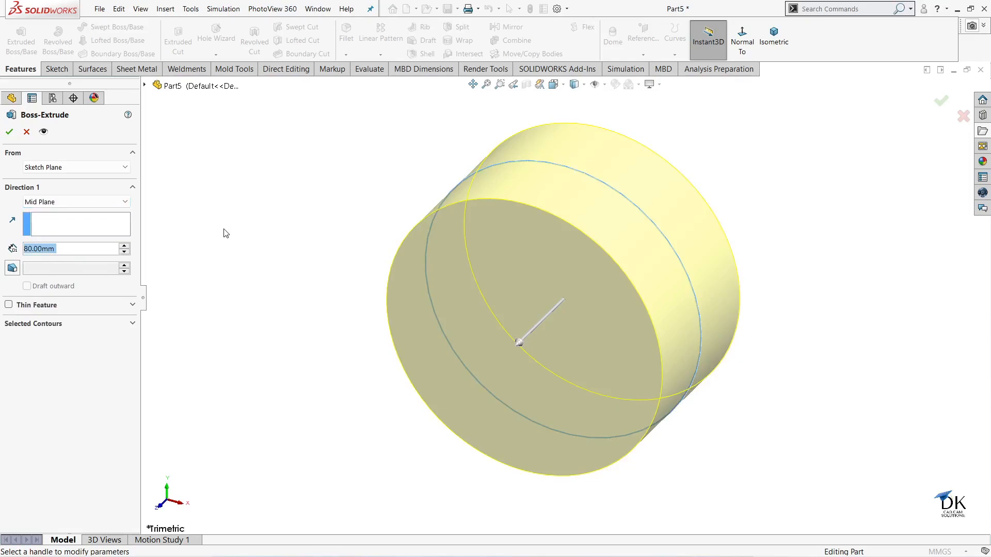
left_click(10, 133)
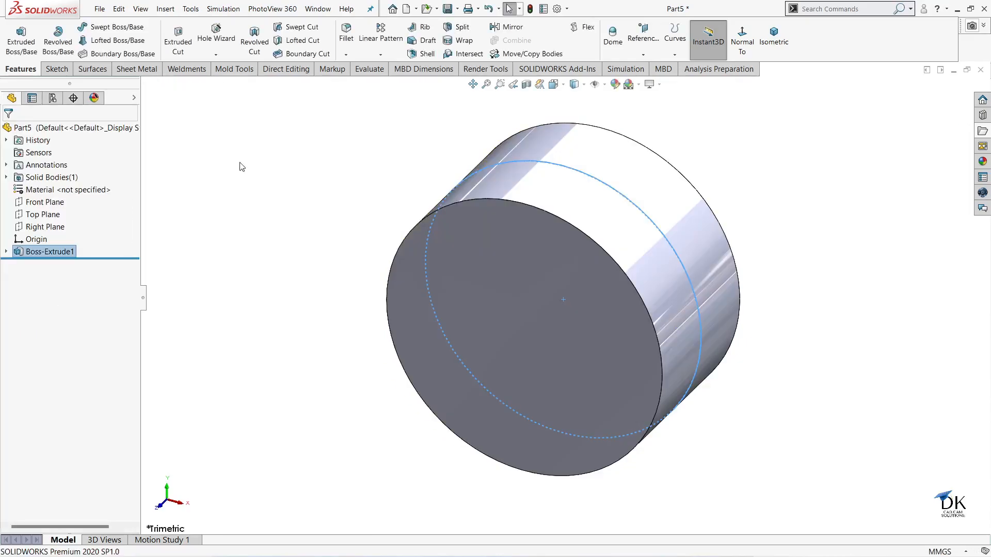
Step: Start a sketch on the cylinder's front circular face and draw a circle about 115 mm in diameter centred on the origin
left_click(238, 165)
middle_click_drag(237, 164, 245, 125)
key("f")
left_click(470, 305)
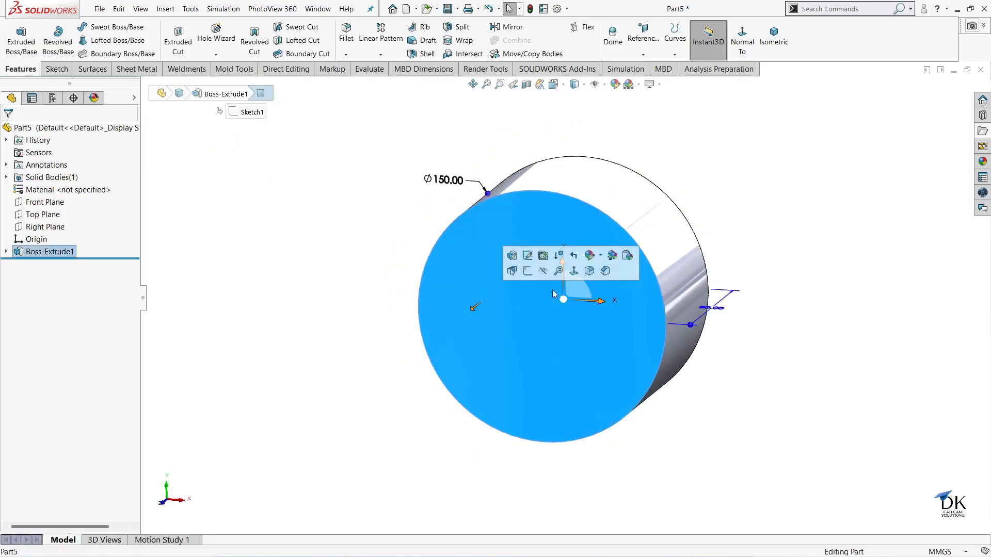
left_click(527, 270)
left_click(692, 36)
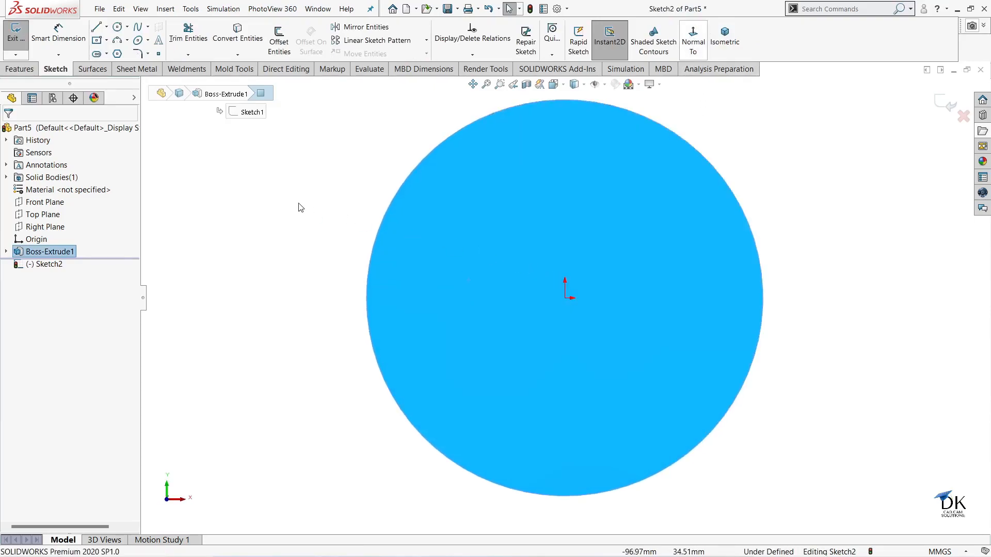
left_click(117, 27)
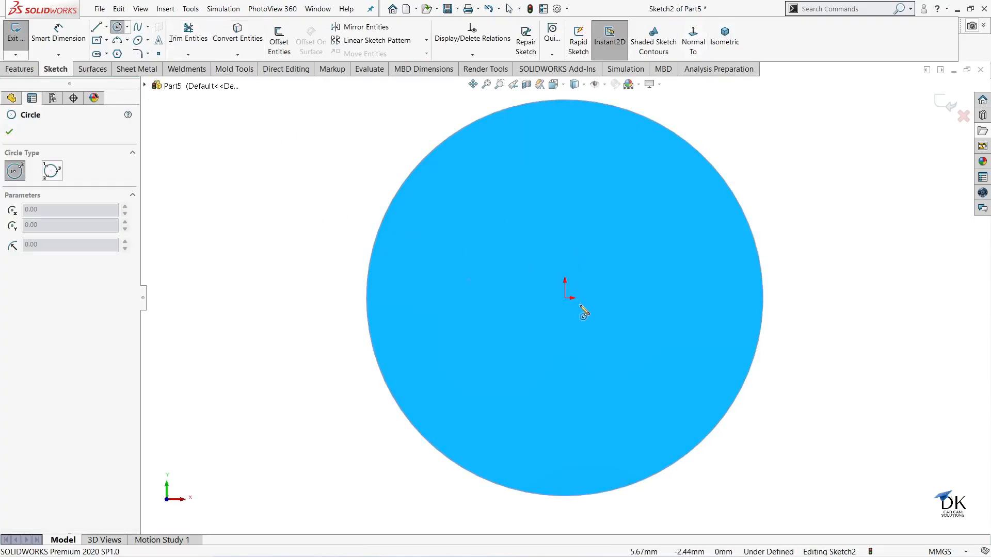
left_click(565, 297)
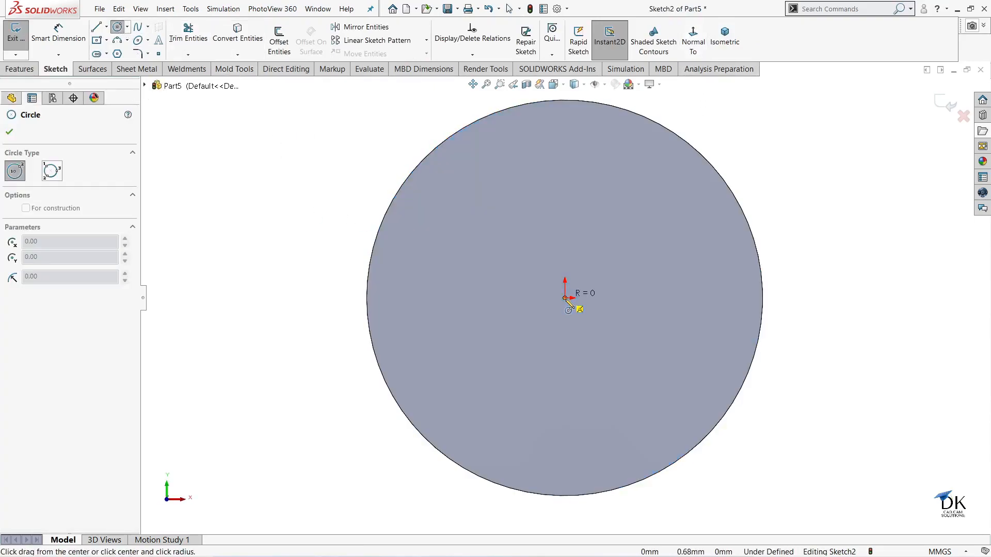
left_click(672, 405)
Step: Dimension the inner circle's diameter to 136 mm and finish the sketch
left_click(59, 34)
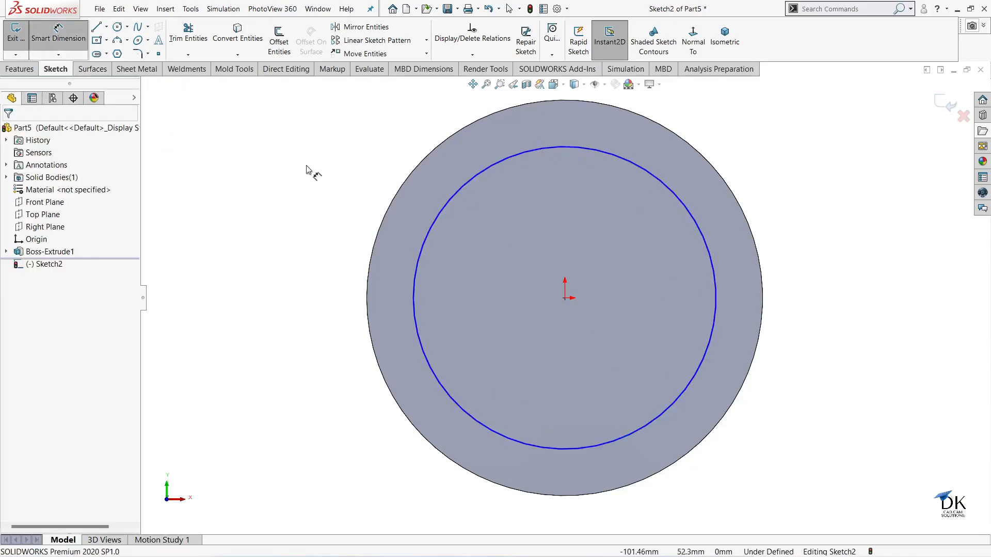
left_click(432, 225)
left_click(407, 199)
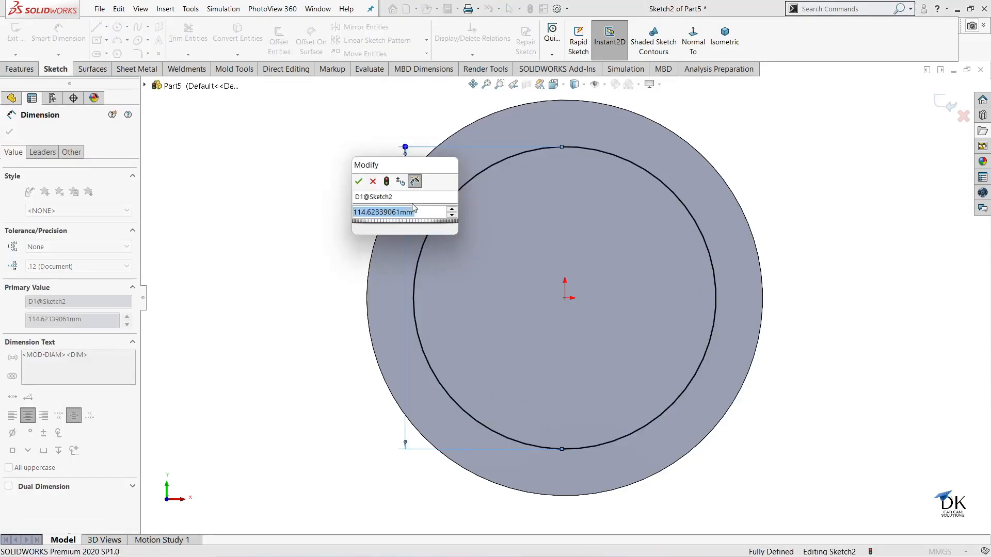
type("1")
key("Return")
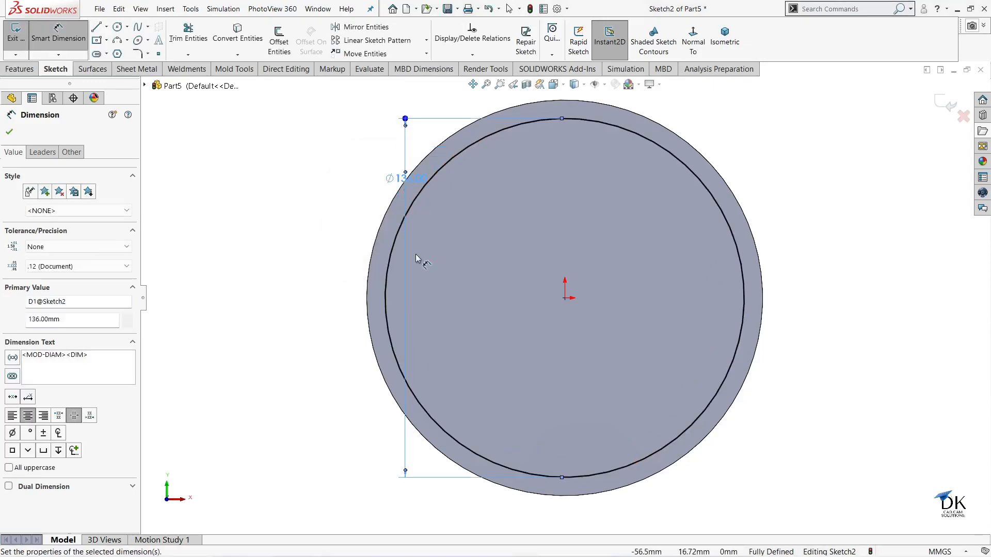
left_click(11, 132)
left_click(949, 104)
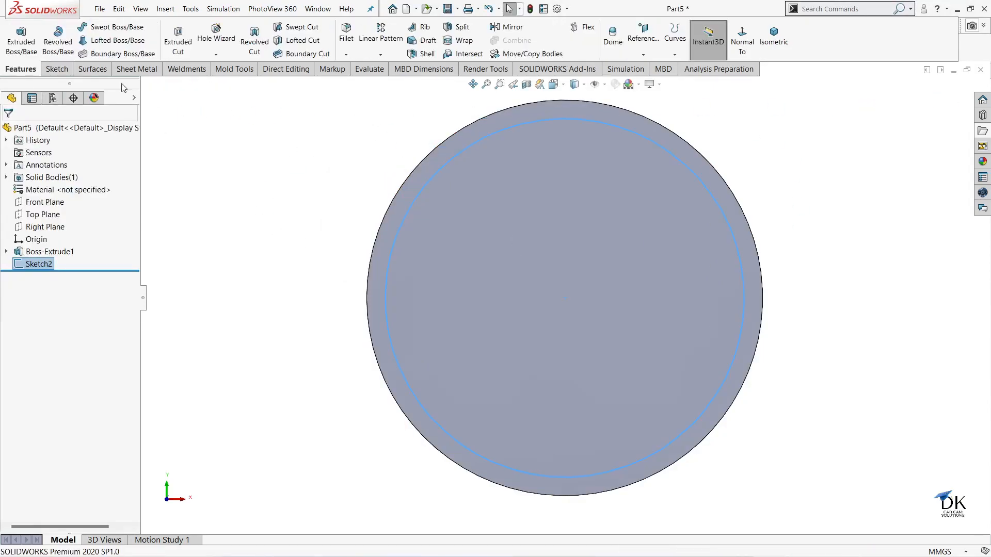
Step: Cut-extrude the 136 mm circle into the cylinder with a Blind depth of 73 mm
left_click(179, 41)
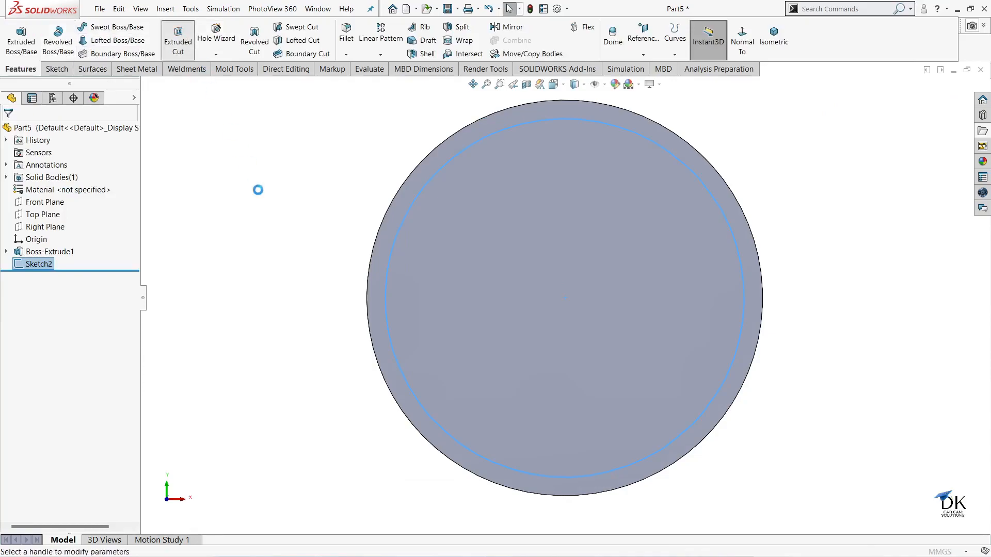
middle_click_drag(278, 202, 244, 207)
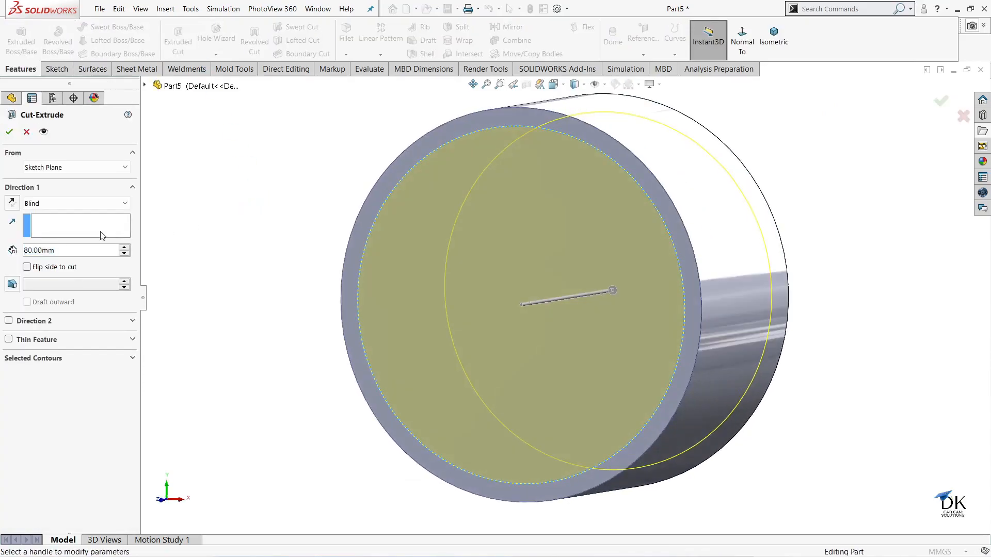
left_click(67, 252)
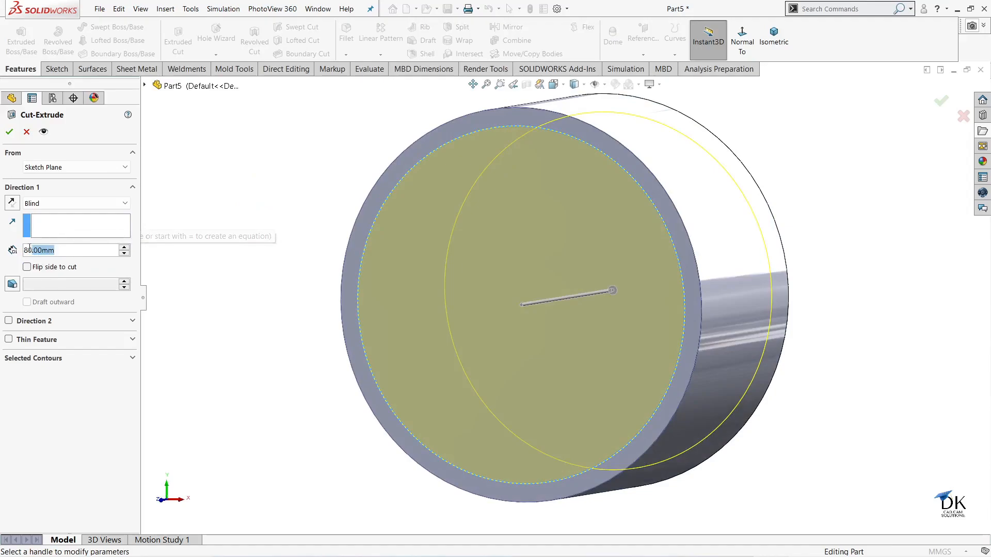
type("80")
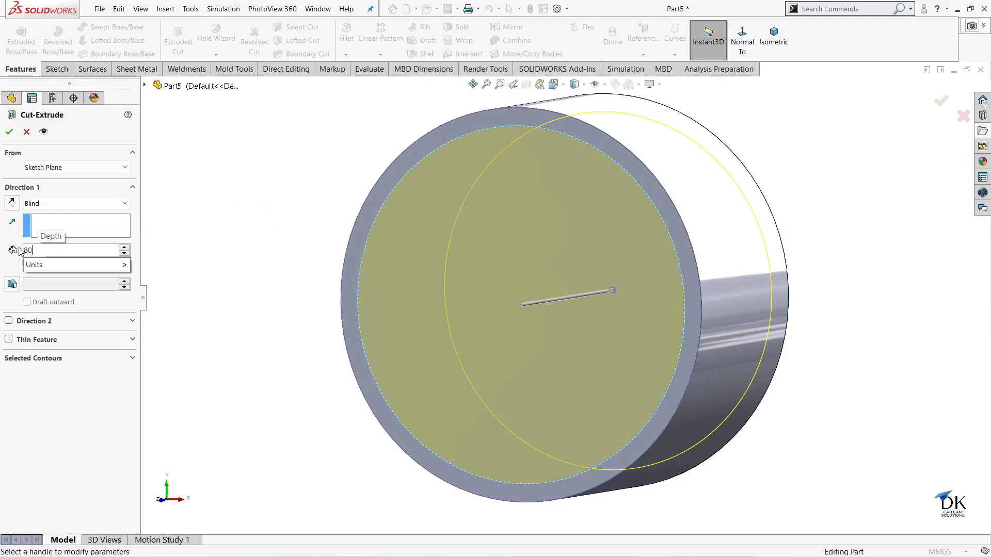
type("-")
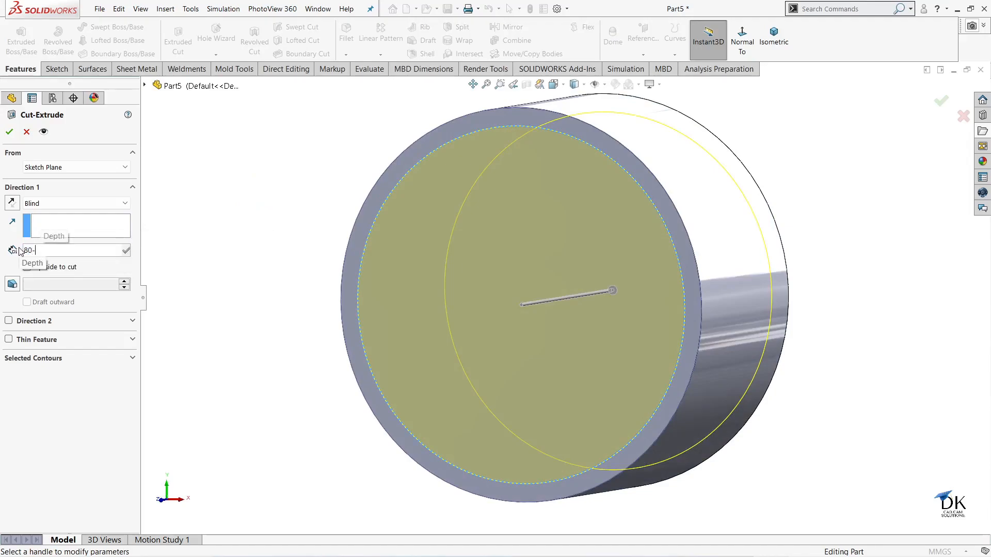
type("7")
key("Return")
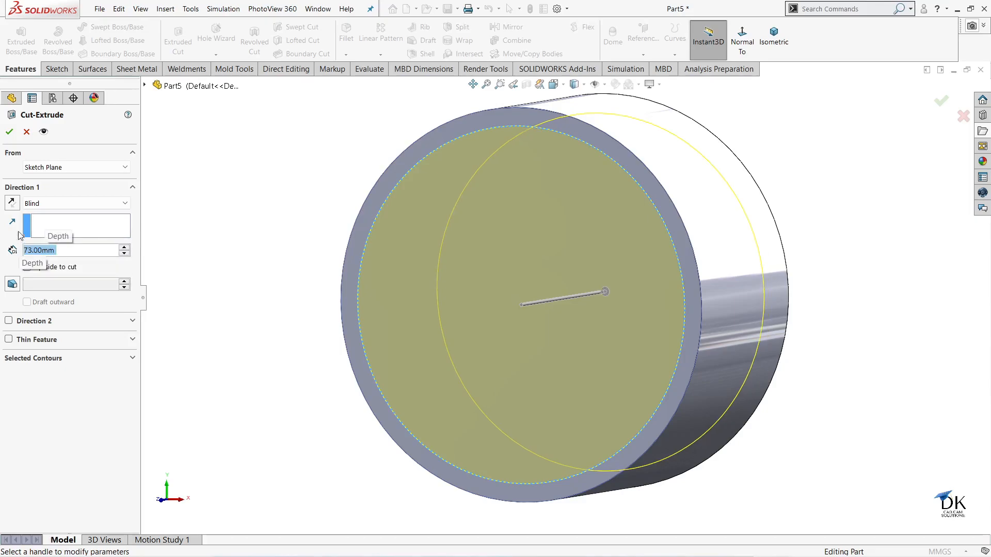
left_click(15, 129)
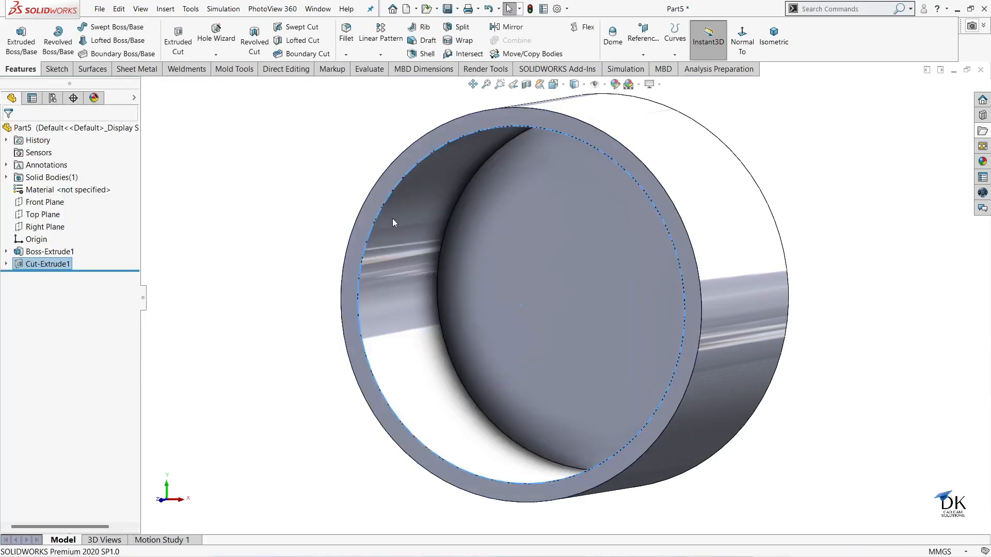
Step: Fillet the outer circular edge at the cup's closed end with a 10 mm radius
scroll(432, 228, "up", 3)
left_click(716, 174)
middle_click_drag(774, 204, 692, 219)
left_click(348, 37)
middle_click_drag(347, 221, 376, 216)
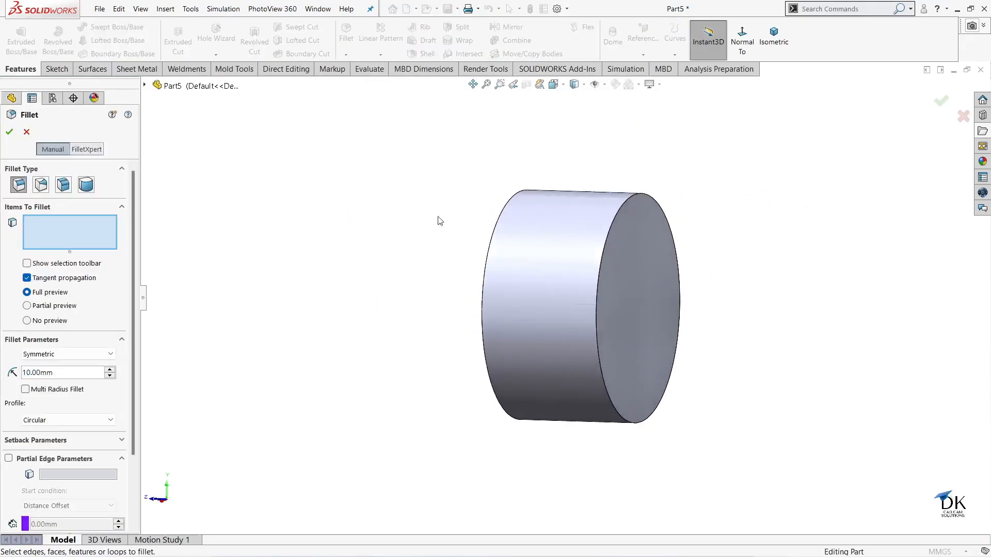
left_click(634, 197)
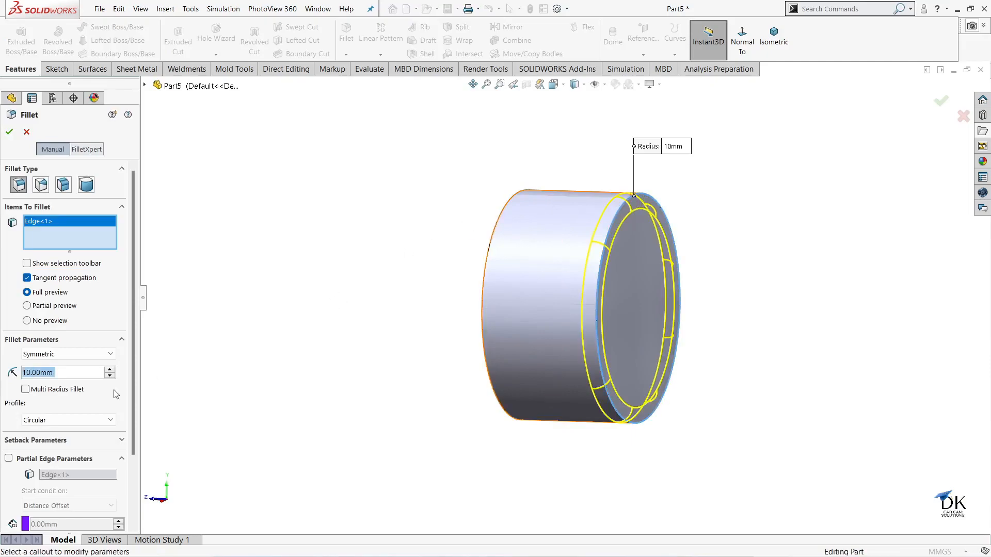
left_click(9, 132)
Step: Fillet the inner circular edge at the bottom of the cavity with a 3 mm radius
middle_click_drag(256, 191, 362, 205)
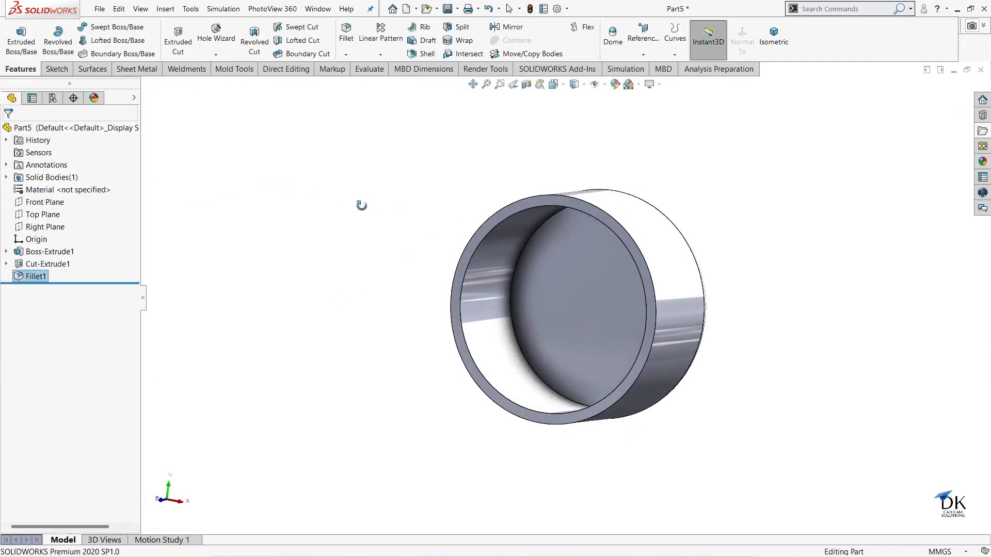
left_click(529, 246)
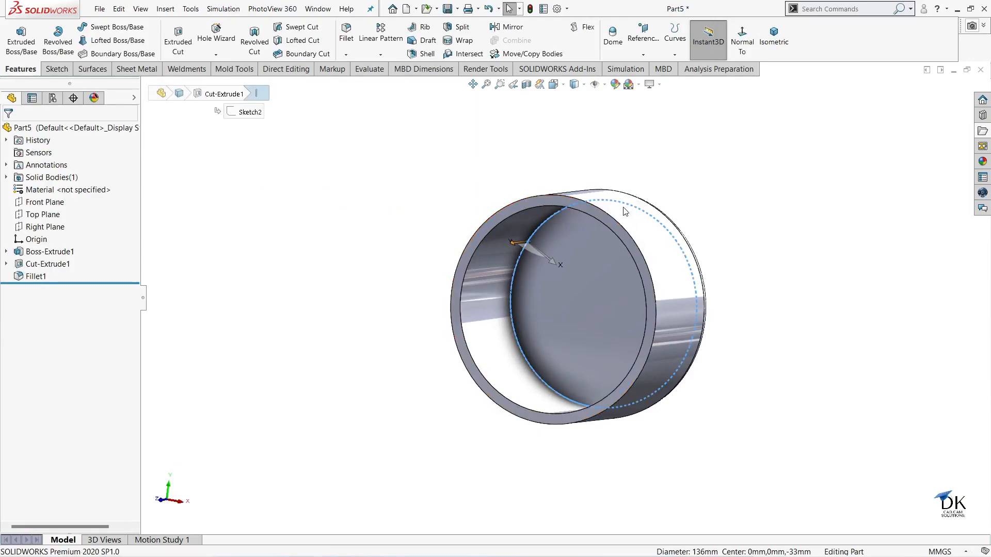
key("Return")
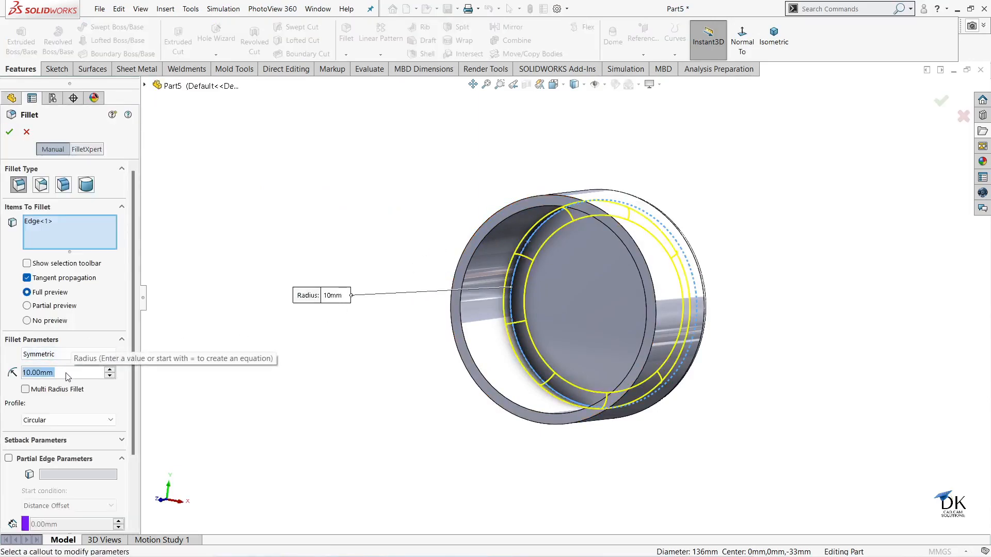
type("3")
key("Return")
key("Return")
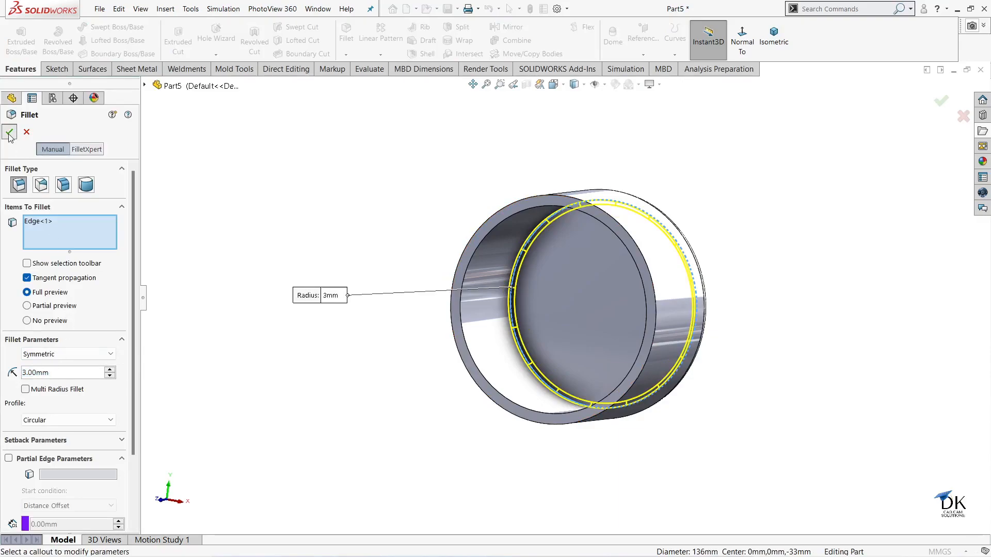
Step: Start a sketch on the cavity's floor and draw a circle about 58.5 mm in diameter centred on the origin
middle_click_drag(252, 163, 546, 300)
left_click(572, 287)
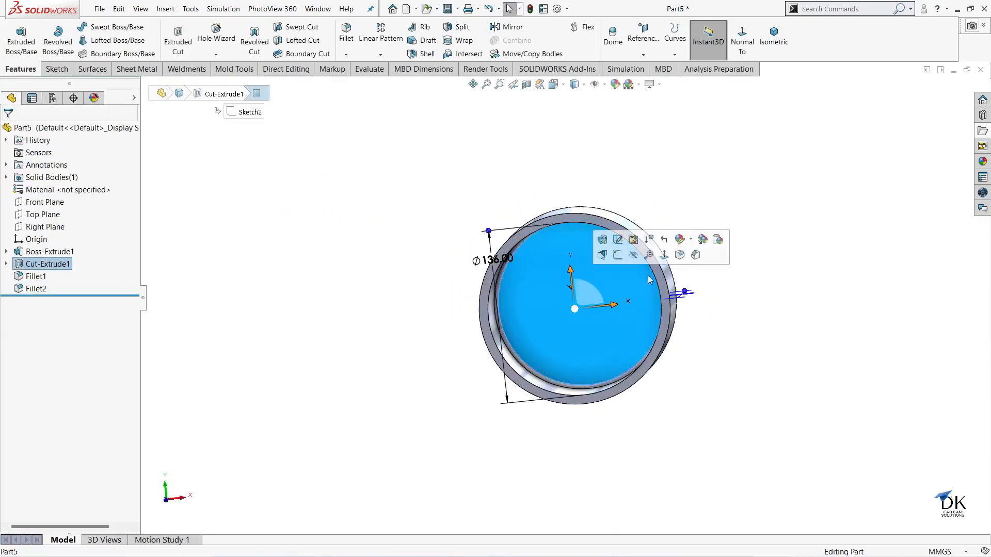
left_click(618, 255)
left_click(693, 39)
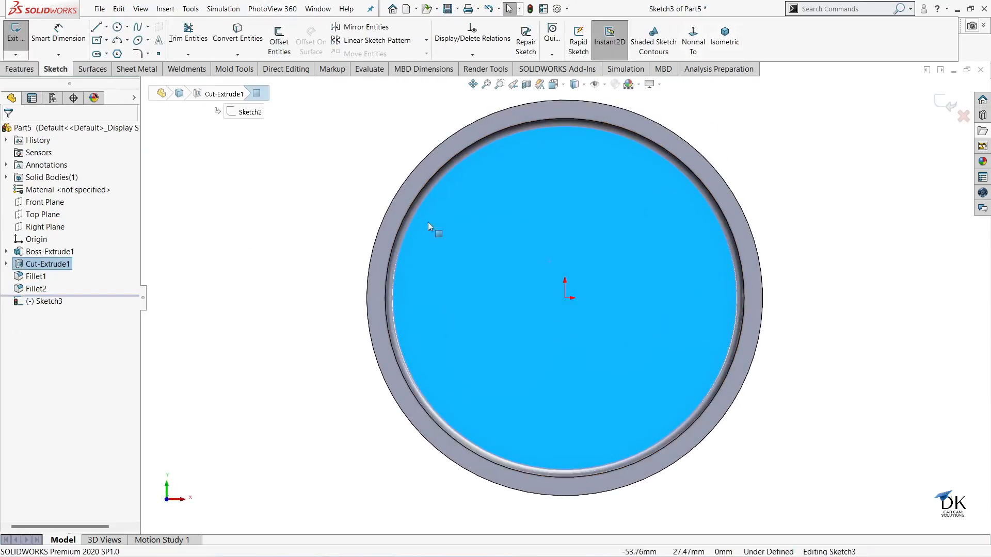
left_click(118, 27)
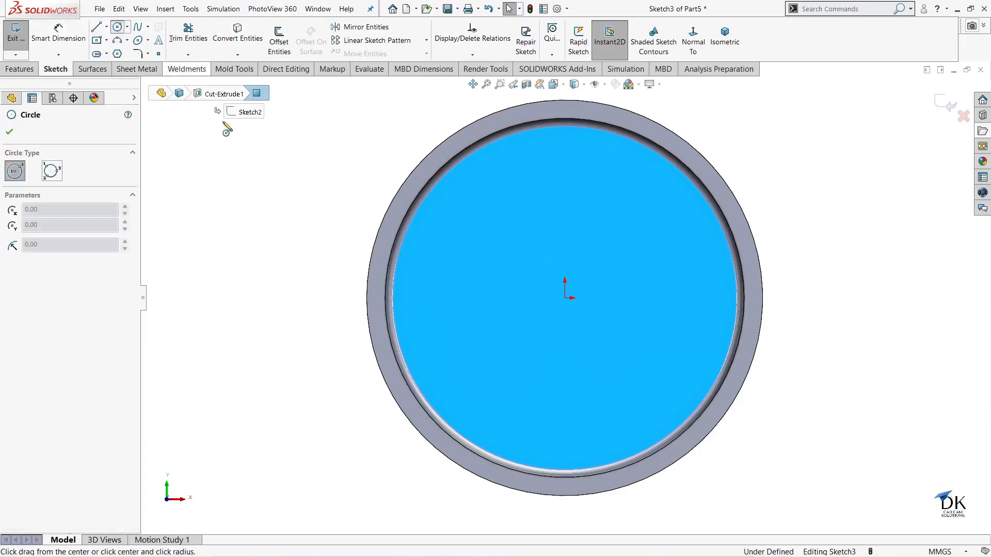
left_click(566, 299)
left_click(593, 370)
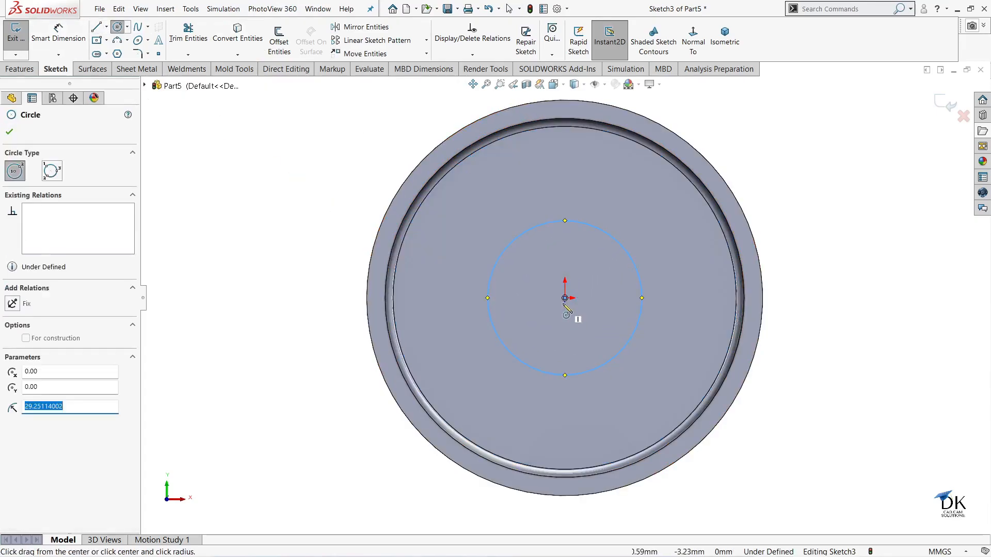
Step: Draw a second circle about 34 mm in diameter inside the first, centred on the origin
left_click(565, 299)
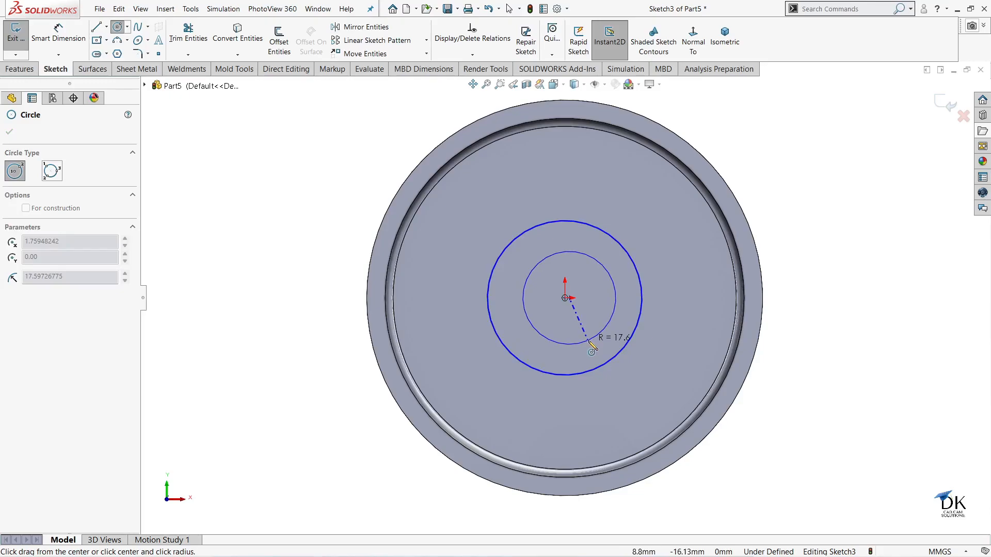
key("Escape")
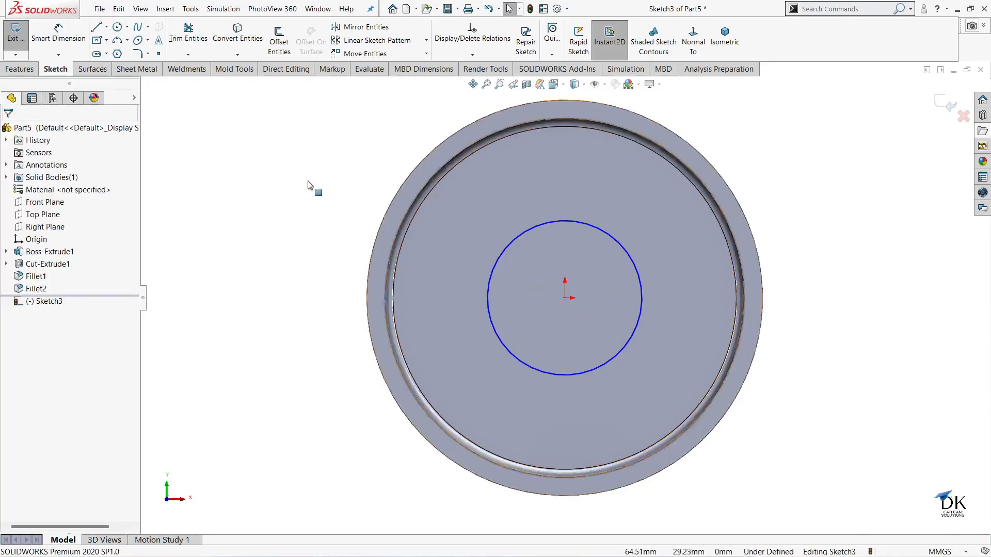
left_click(118, 26)
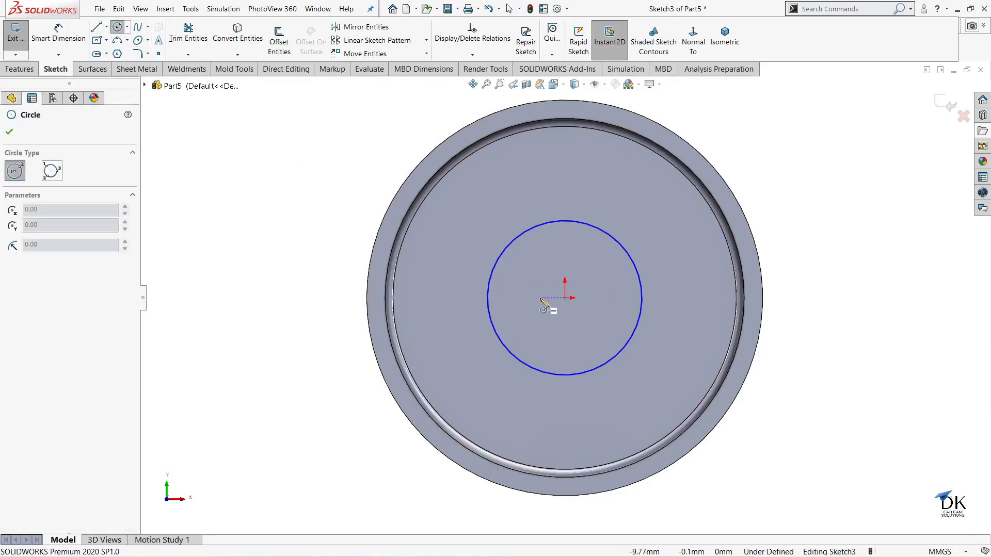
left_click(565, 299)
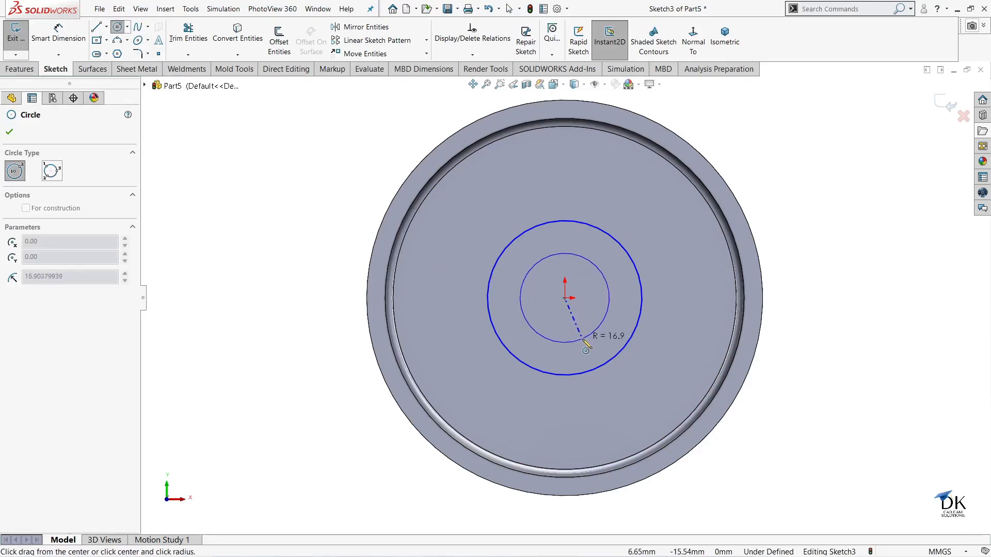
left_click(590, 335)
Step: Dimension the inner circle's diameter as 30 mm
left_click(59, 31)
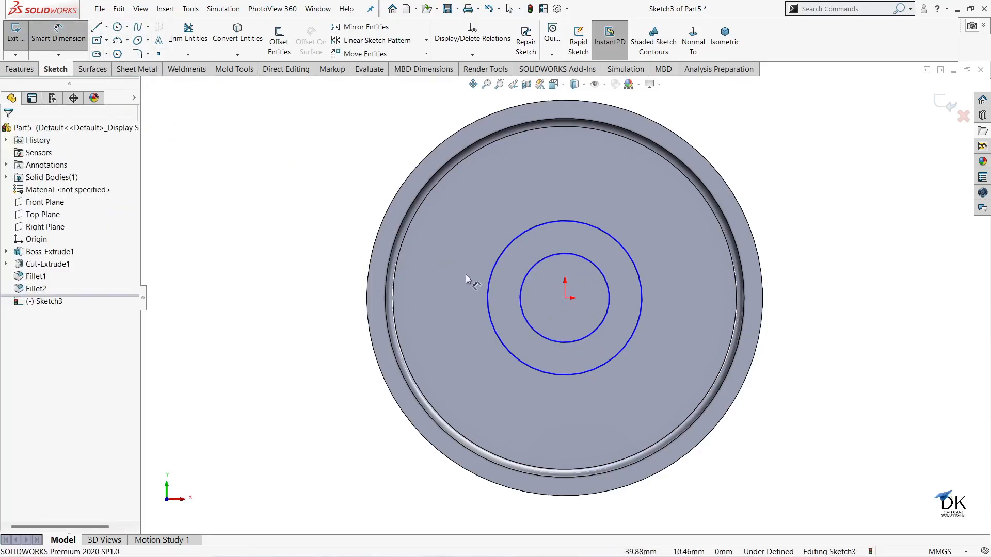
left_click(525, 276)
left_click(517, 271)
type("3")
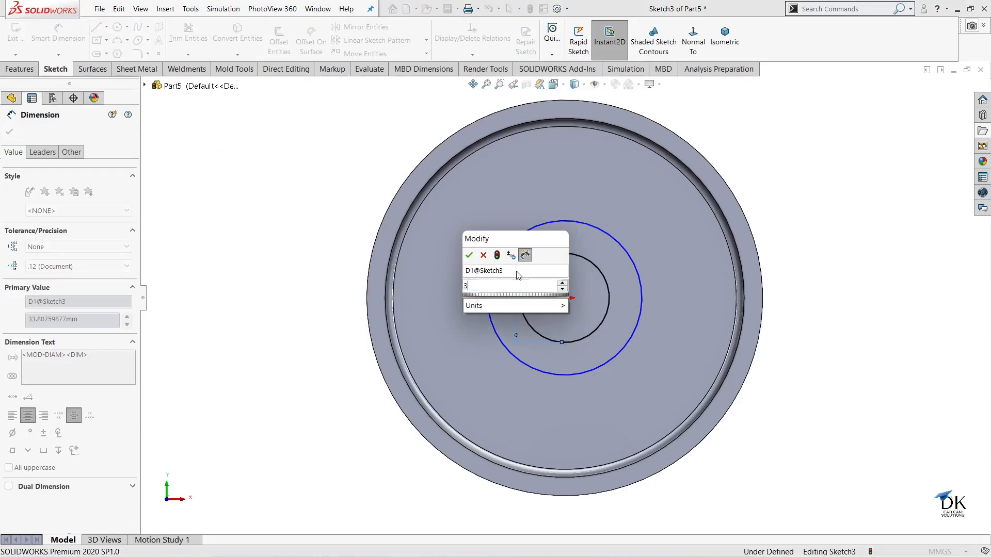
type("0")
key("Return")
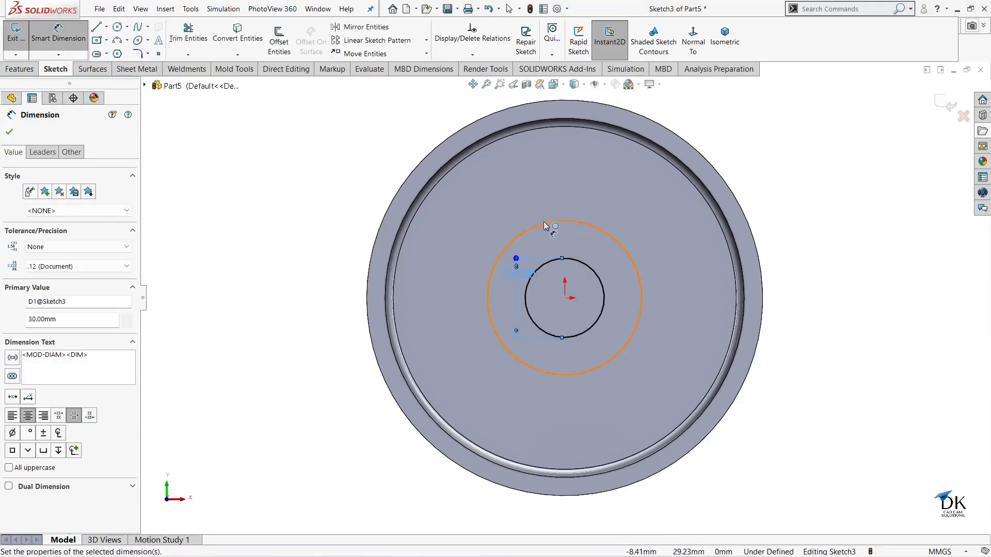
Step: Dimension the outer circle's diameter as 50 mm and exit the sketch
left_click(546, 225)
left_click(532, 202)
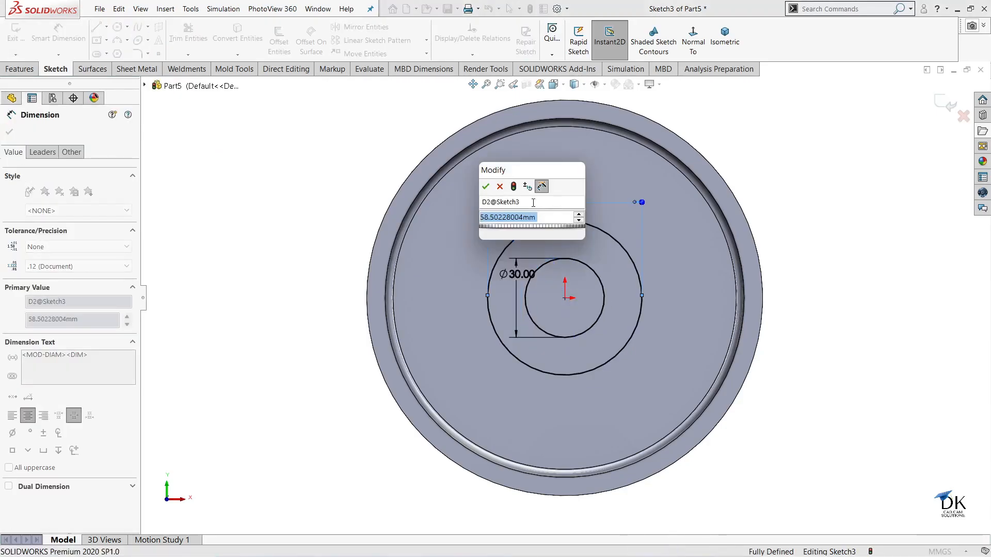
type("50")
key("Return")
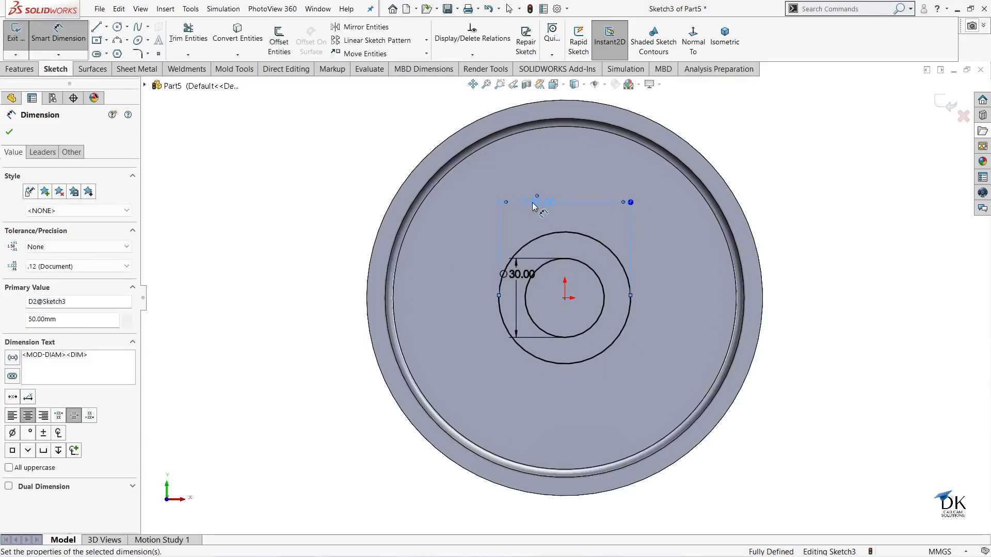
left_click(9, 132)
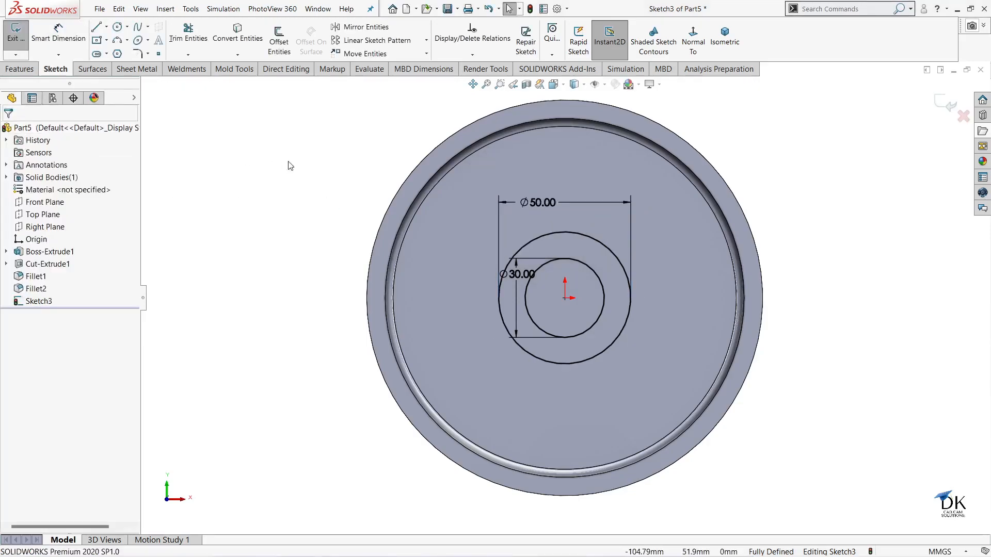
left_click(948, 102)
Step: Consult the reference drawing in the image viewer and extrude the two-circle sketch as a merged hub with a Blind depth of 50 mm
mouse_move(612, 556)
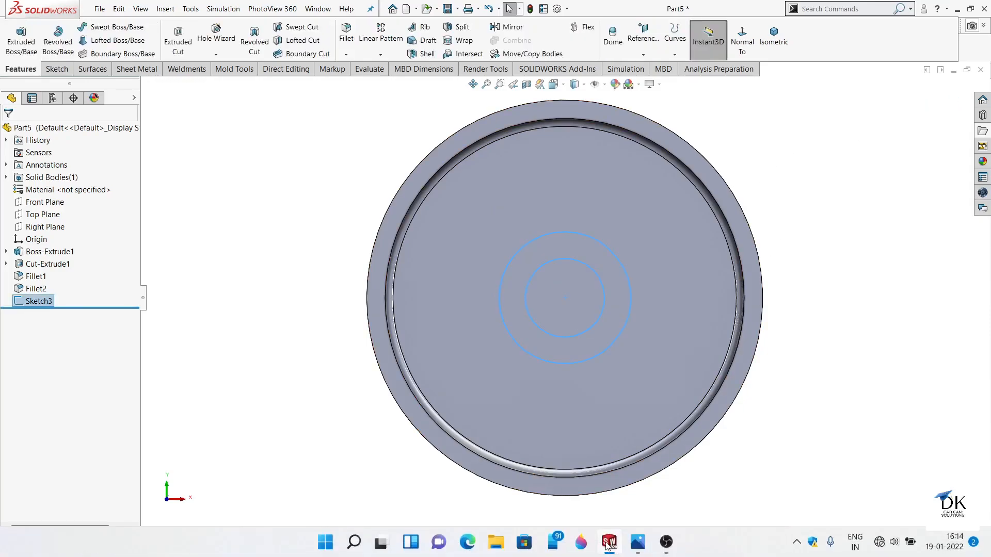
left_click(638, 545)
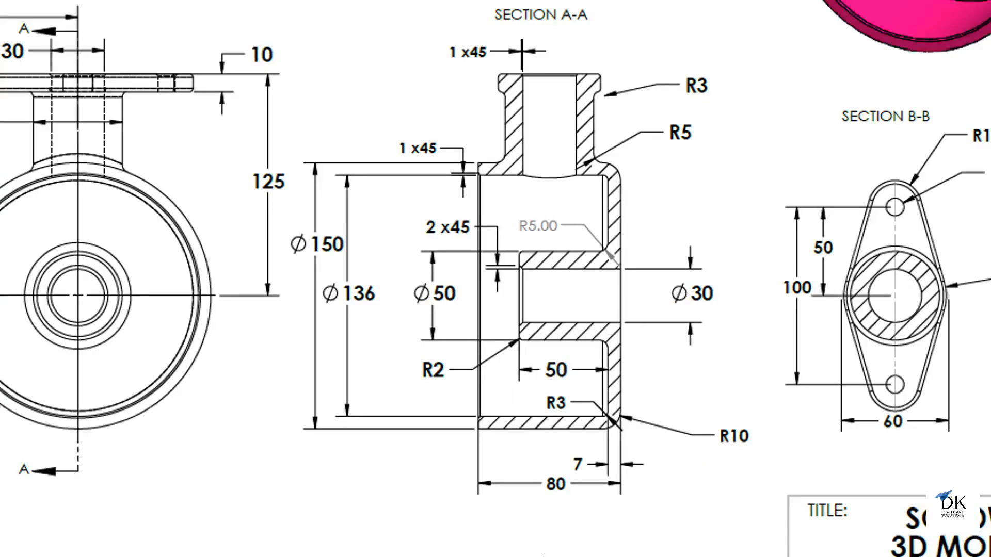
left_click(609, 546)
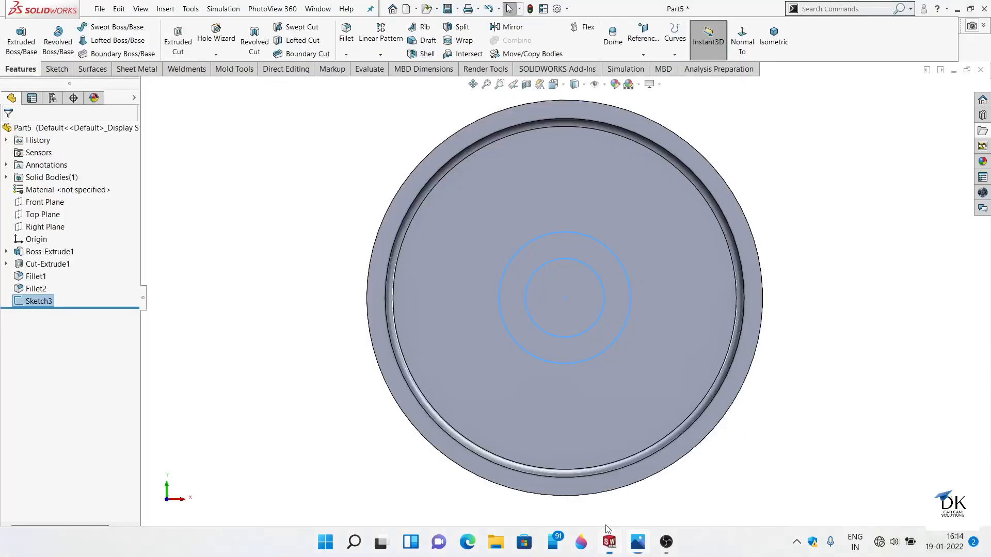
middle_click_drag(309, 202, 254, 187)
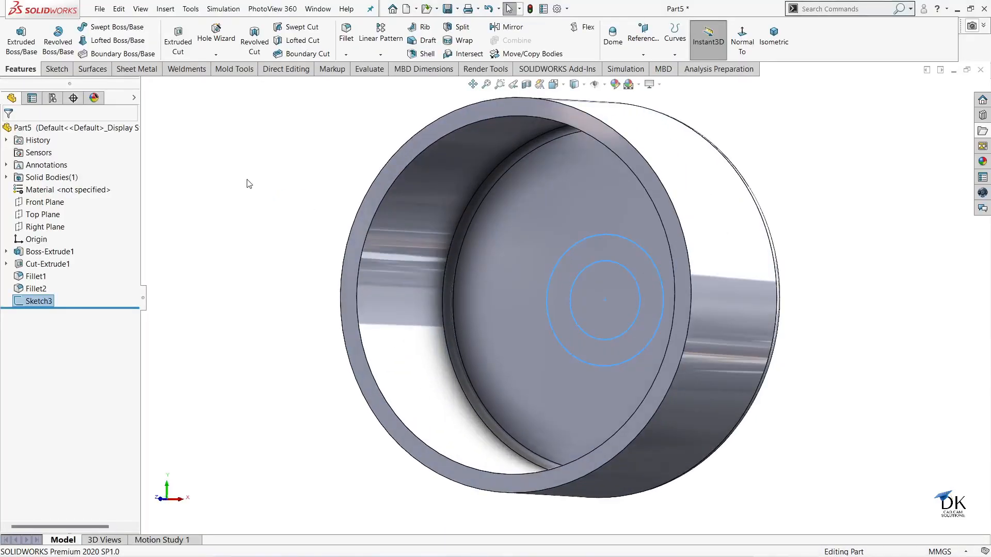
left_click(21, 41)
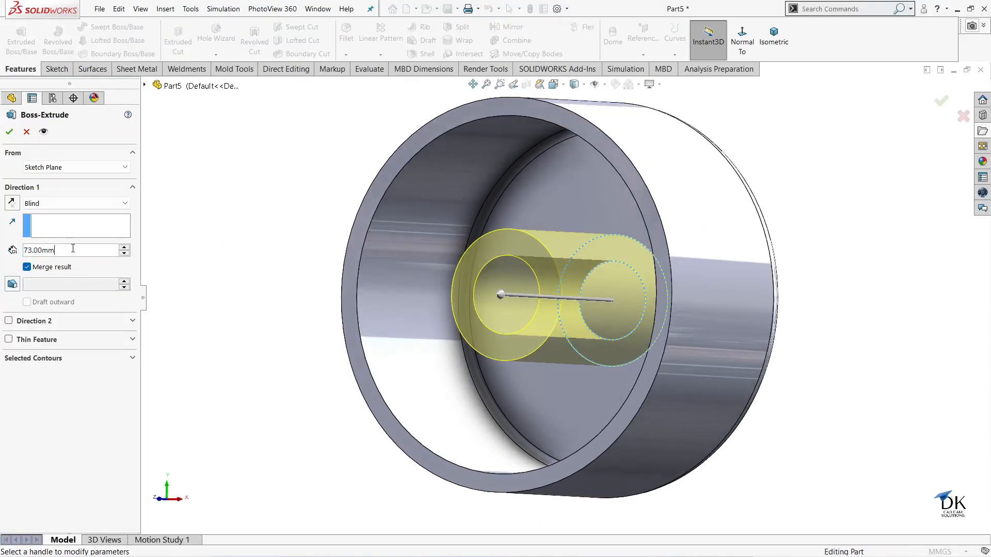
type("50")
key("Return")
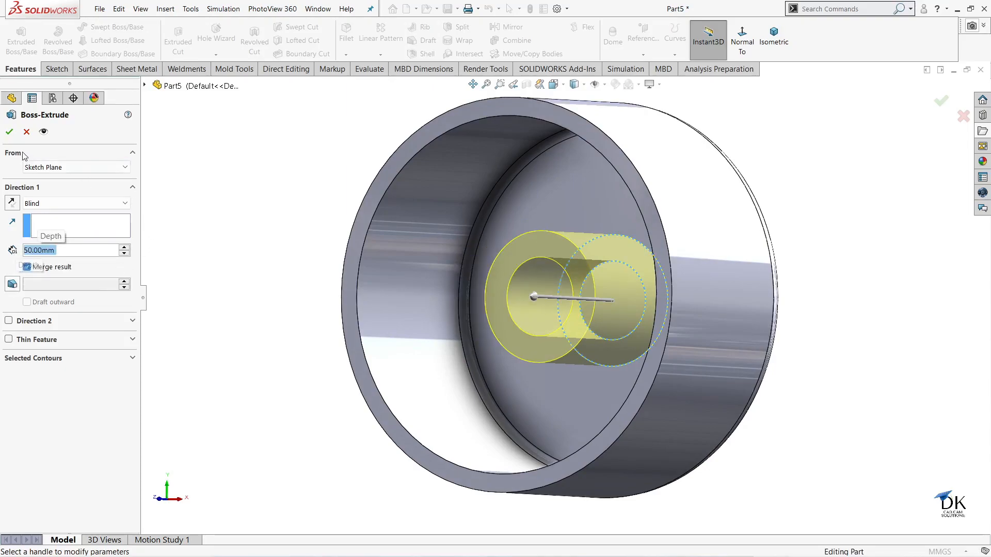
left_click(9, 132)
mouse_move(217, 205)
middle_mouse_down()
mouse_move(331, 215)
mouse_move(213, 201)
mouse_move(256, 206)
mouse_move(223, 210)
mouse_move(225, 192)
middle_mouse_up()
left_click(222, 206)
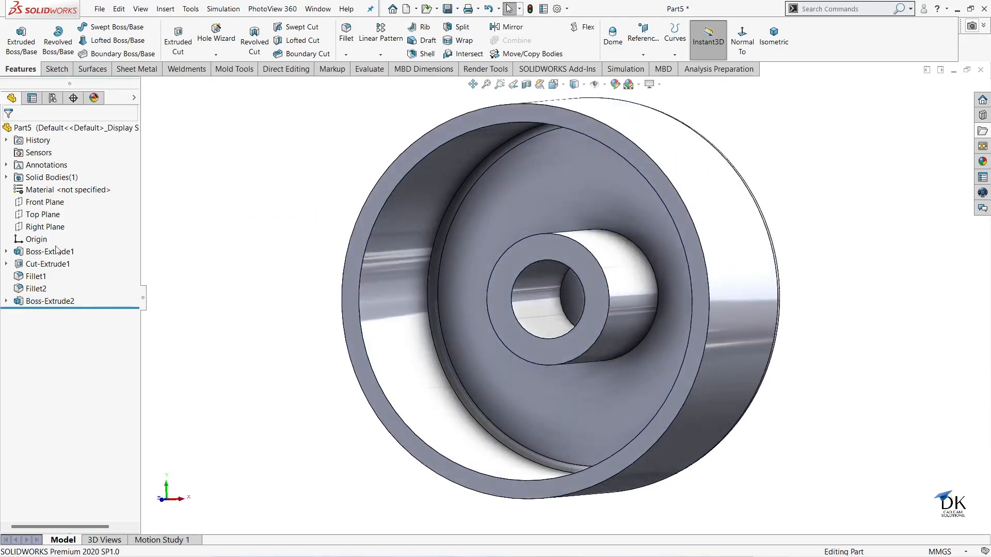
Step: Reuse the hub's sketch to cut-extrude its inner 30 mm circle region Through All, opening the bore in the closed end
left_click(7, 301)
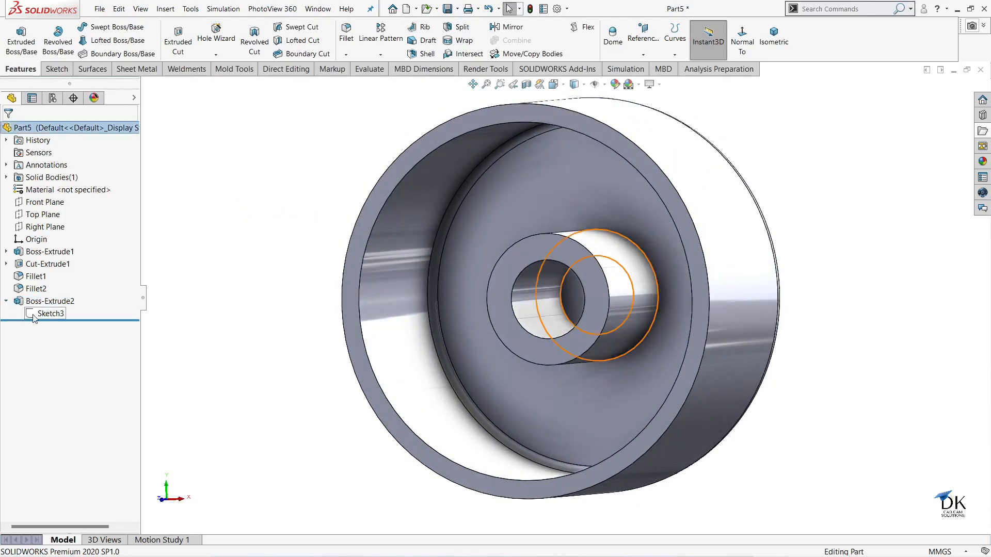
left_click(50, 313)
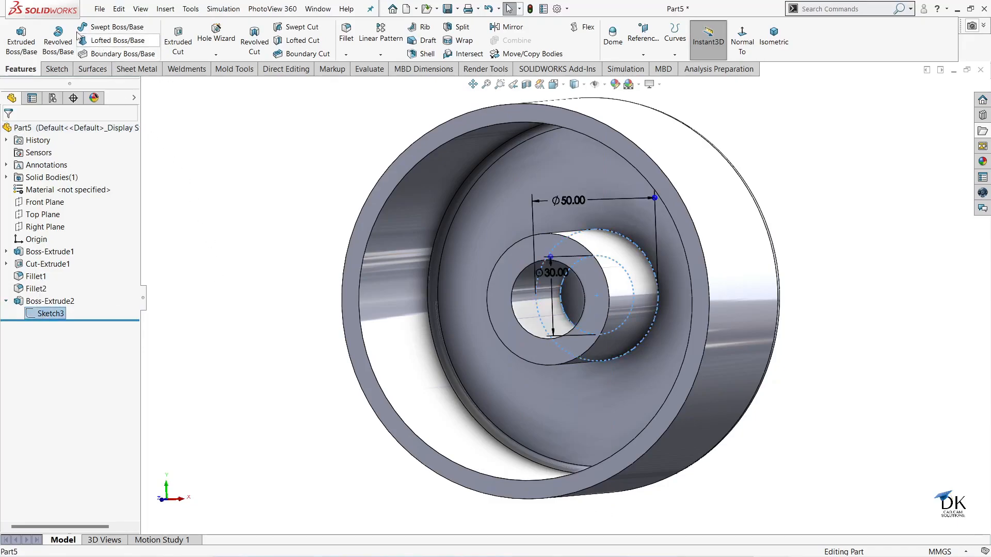
left_click(178, 42)
middle_click_drag(218, 216, 353, 270)
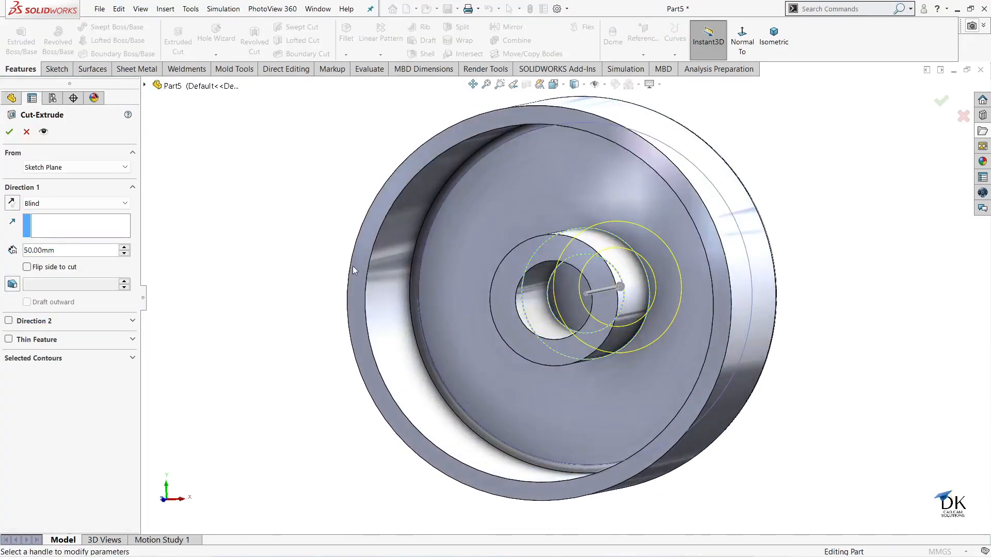
left_click(134, 357)
mouse_move(343, 347)
middle_mouse_down()
mouse_move(295, 287)
mouse_move(616, 329)
middle_mouse_up()
left_click(563, 297)
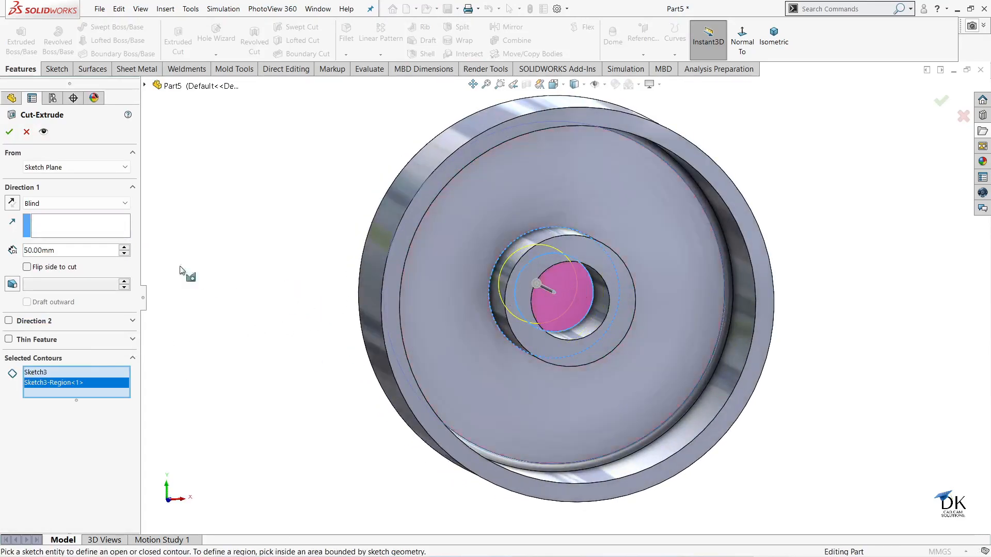
left_click(51, 203)
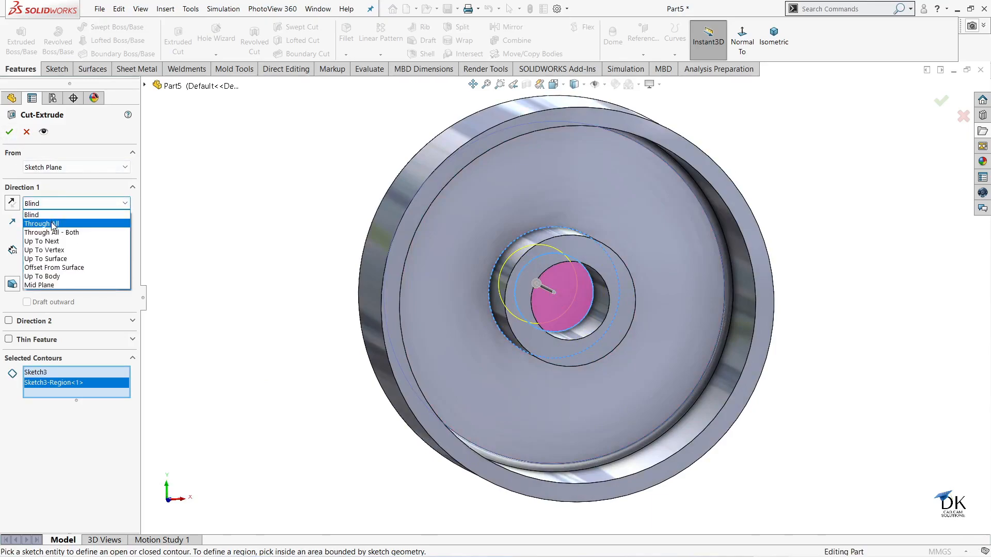
left_click(53, 223)
left_click(9, 131)
middle_click_drag(252, 241, 246, 273)
left_click(250, 274)
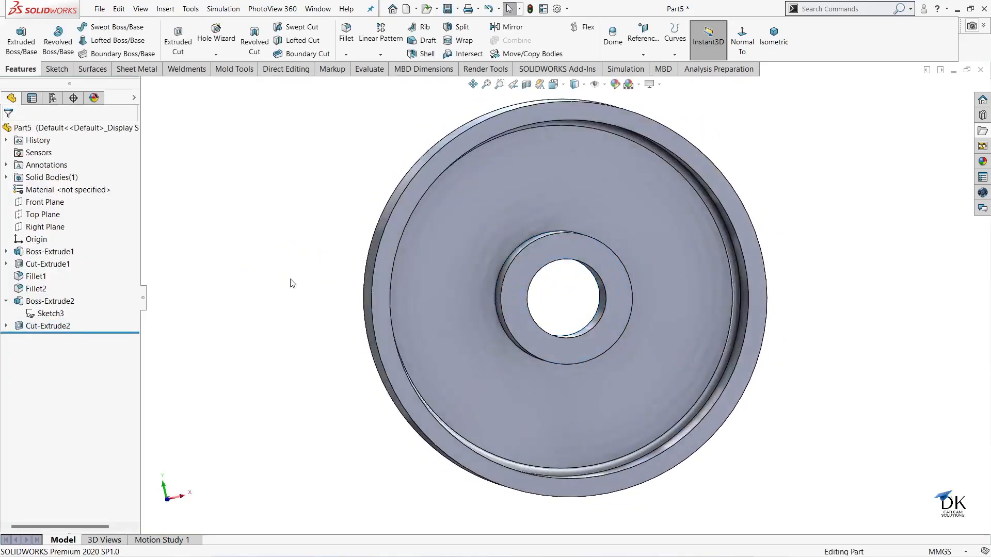
Step: Check the fillet sizes in the reference drawing and fillet the edge where the hub meets the cavity floor with a 5 mm radius
middle_click_drag(819, 305, 778, 317)
scroll(595, 382, "down", 1)
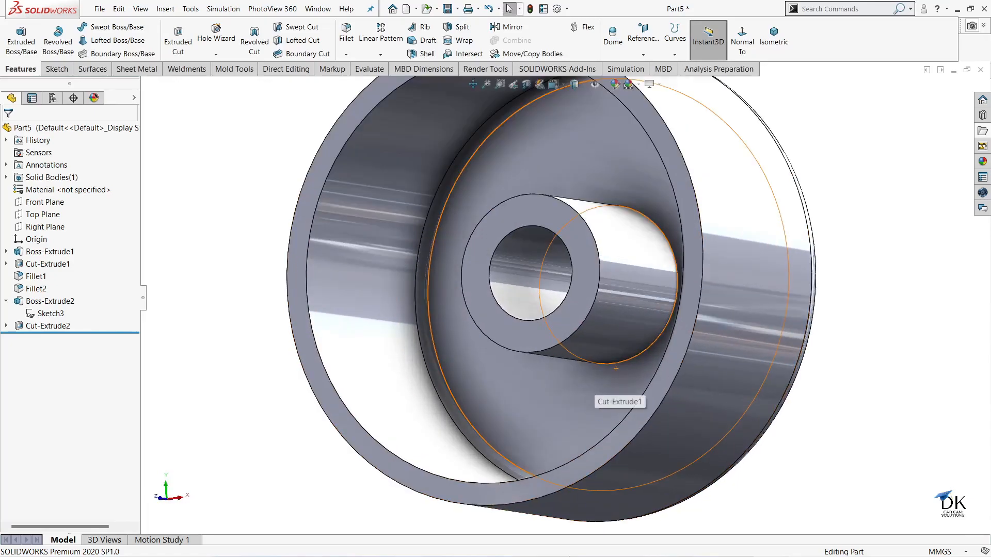
mouse_move(653, 534)
left_click(657, 506)
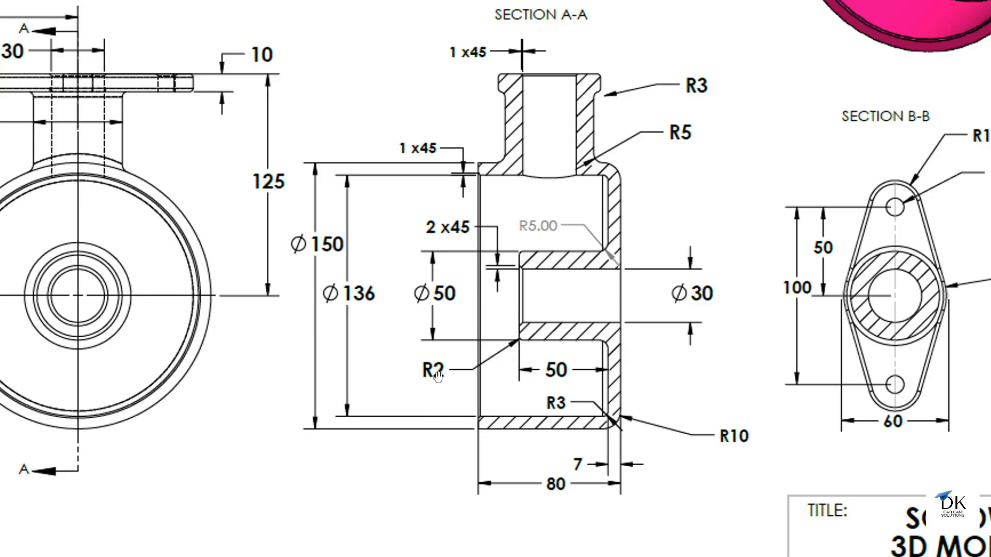
mouse_move(653, 542)
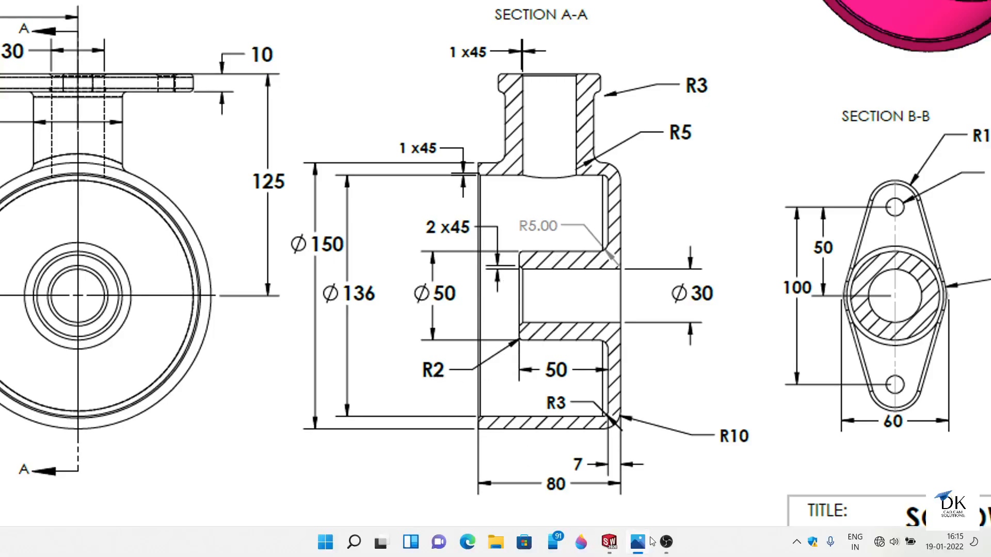
left_click(608, 542)
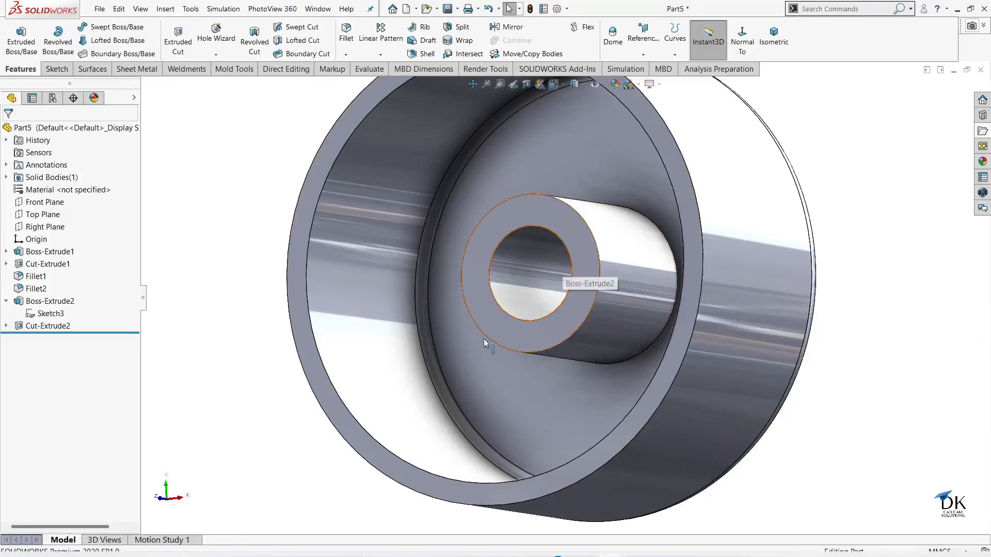
scroll(552, 361, "down", 3)
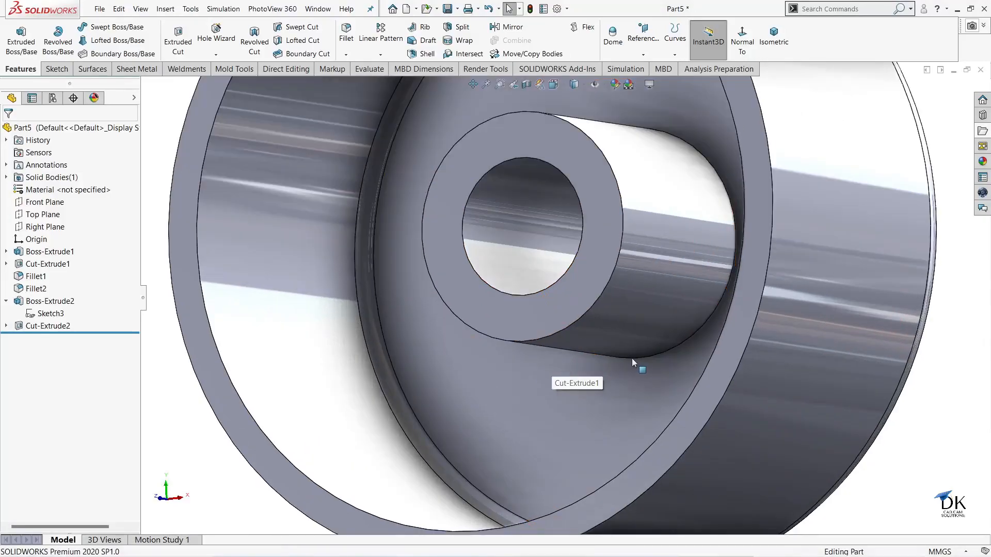
left_click(664, 354)
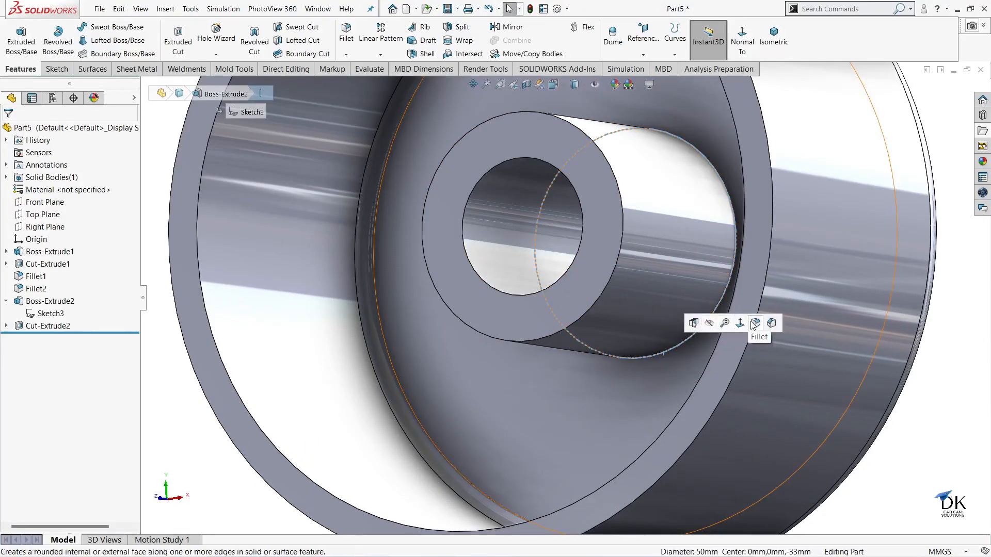
left_click(755, 323)
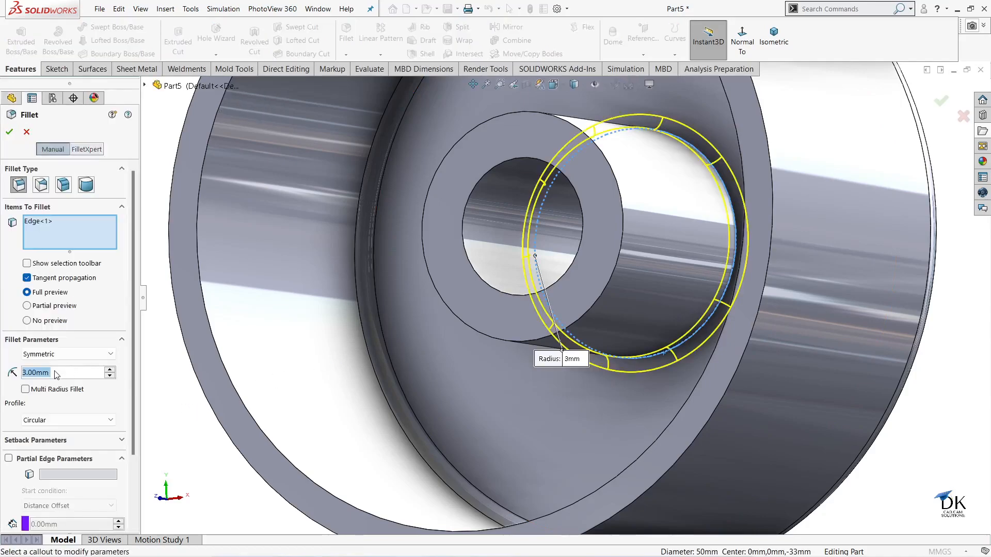
type("5")
key("Return")
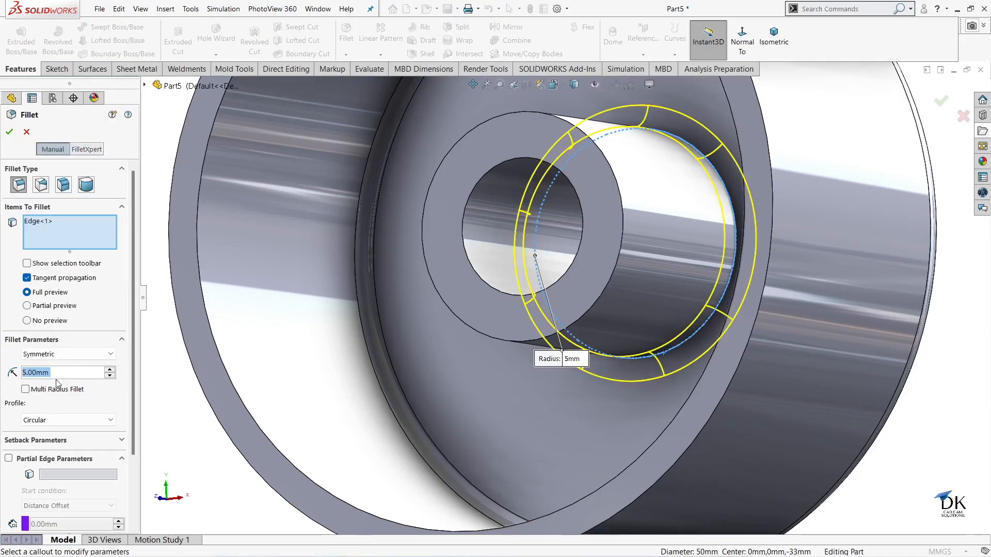
left_click(10, 133)
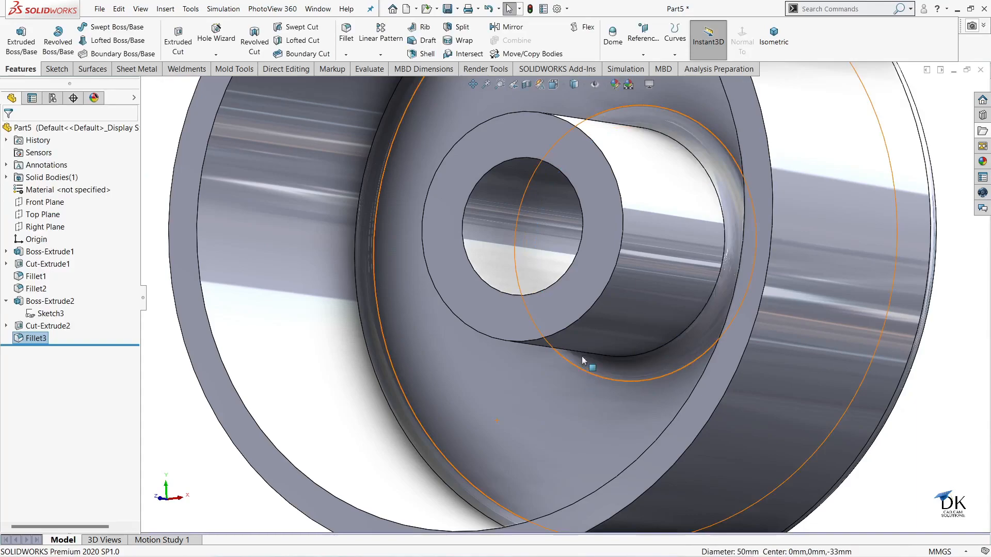
Step: Fillet the outer edge of the hub's free end face with a 2 mm radius
left_click(599, 297)
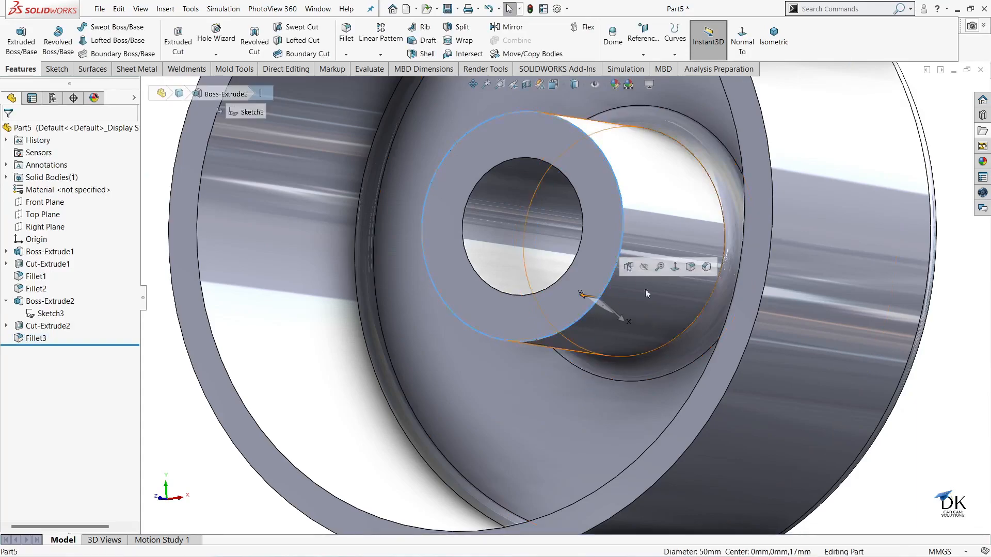
left_click(690, 267)
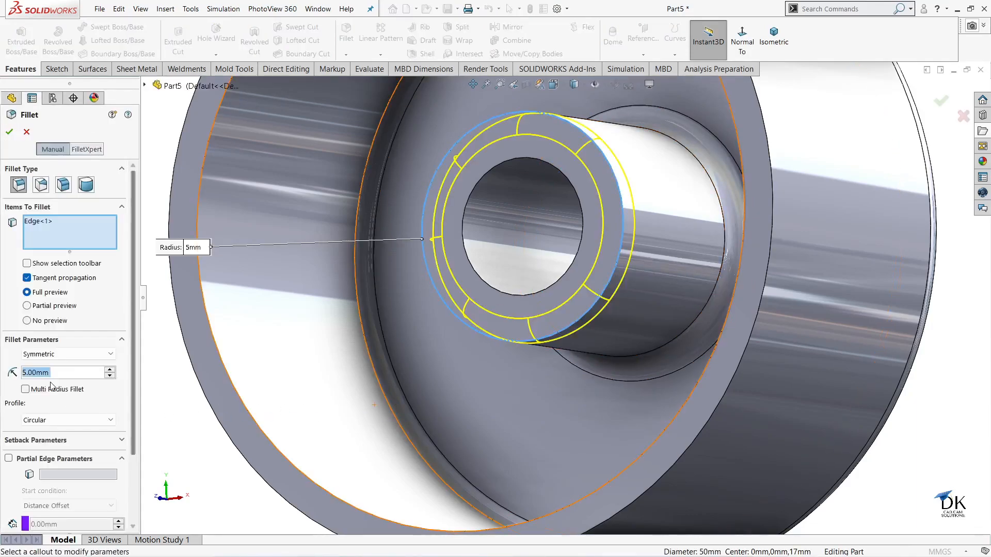
type("2")
key("Return")
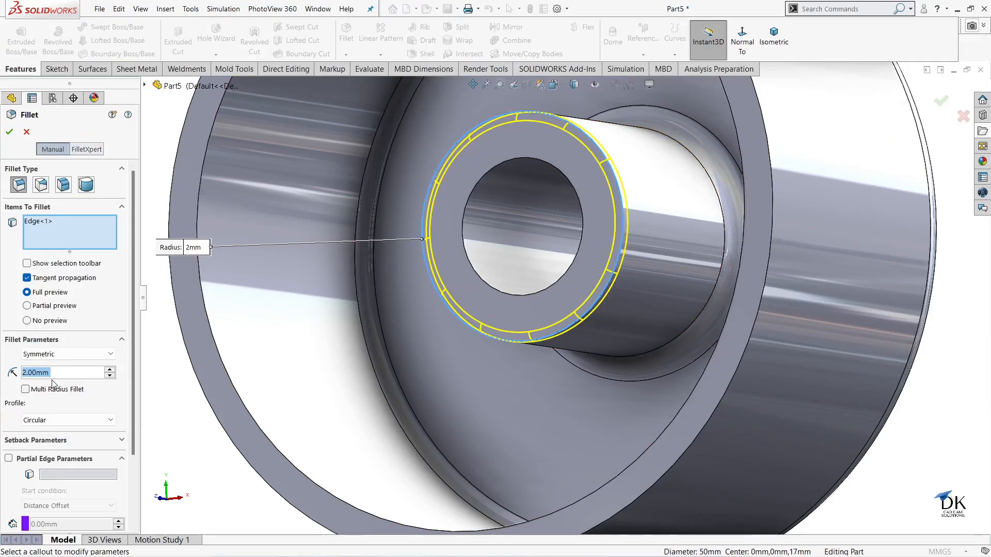
left_click(9, 132)
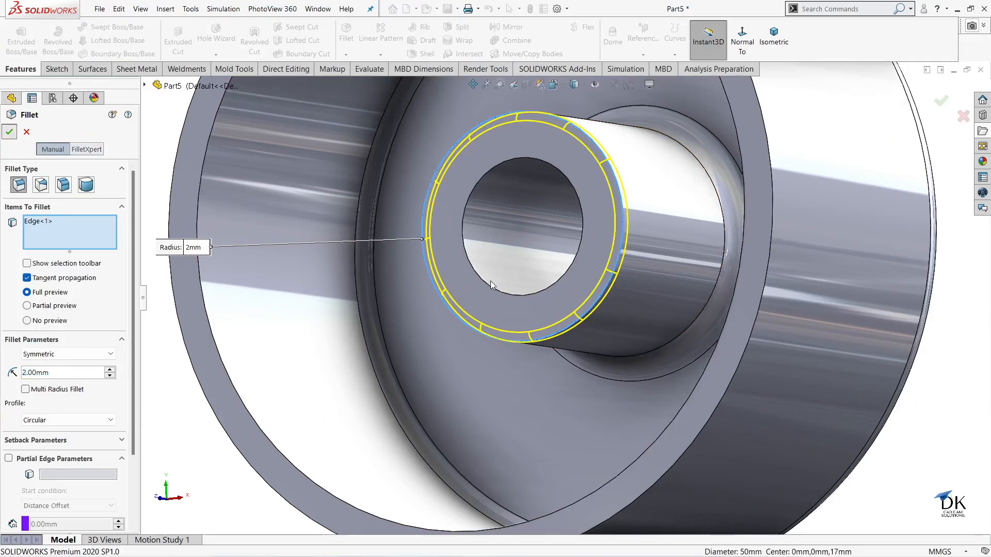
Step: Chamfer the bore edge on the hub's free end at 2 mm × 45° and bring up the reference drawing
left_click(480, 178)
left_click(589, 148)
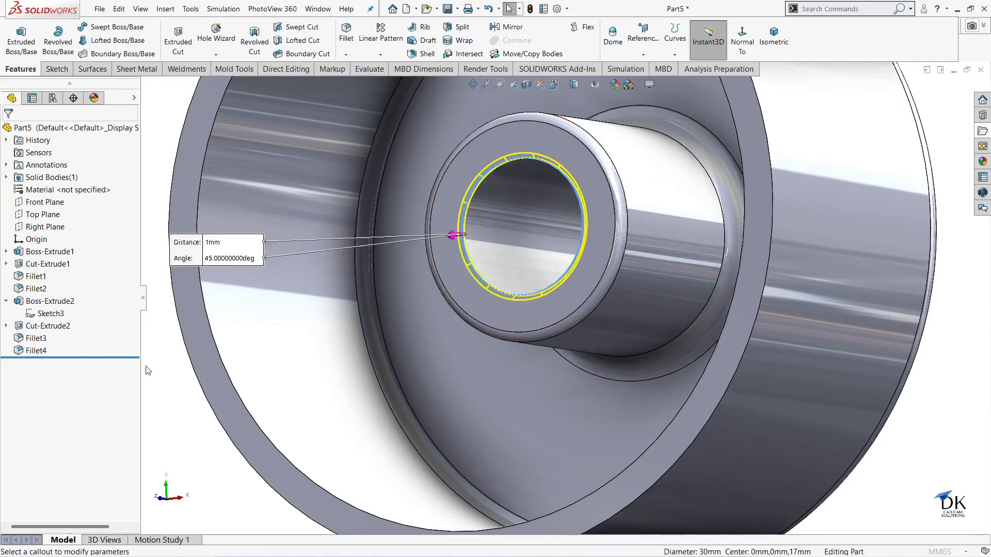
type("2")
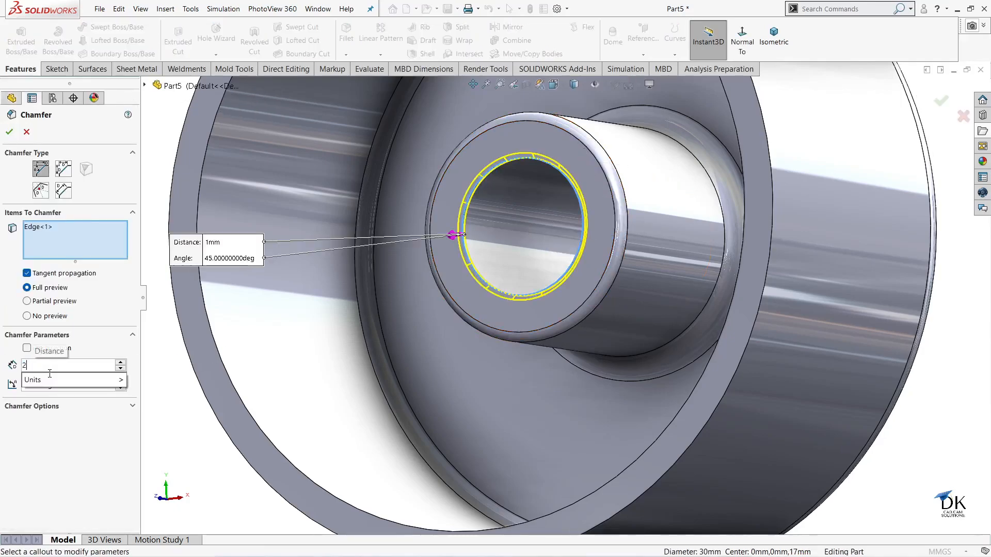
key("Return")
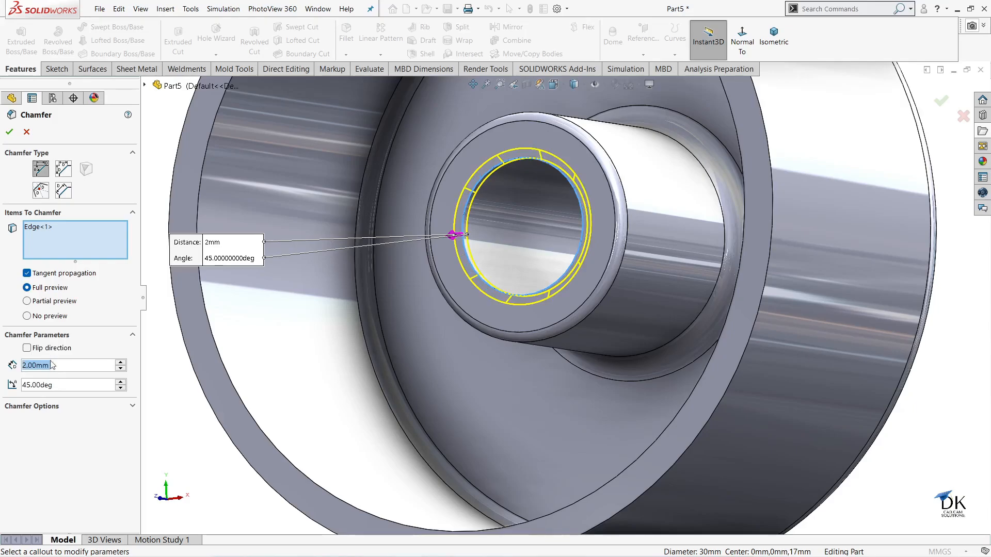
key("Return")
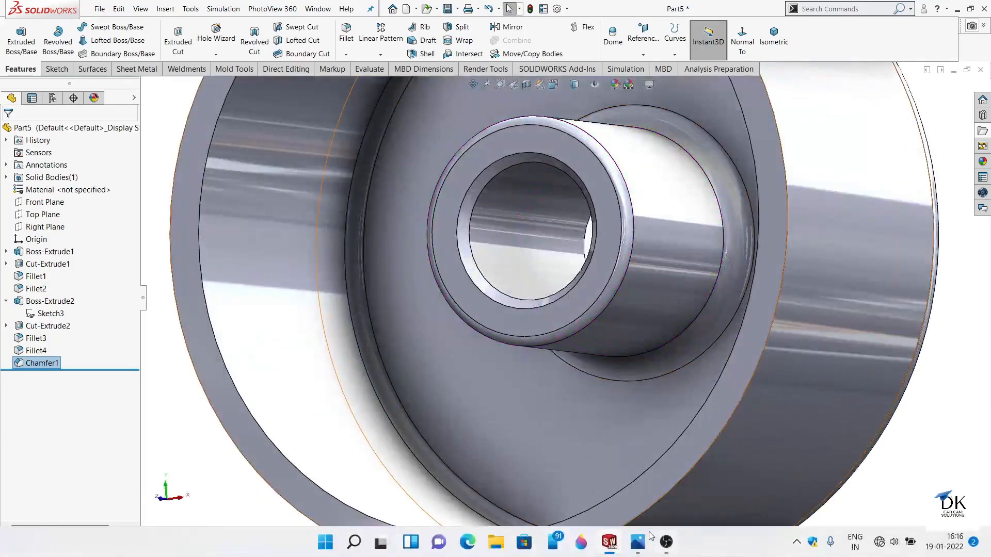
left_click(638, 542)
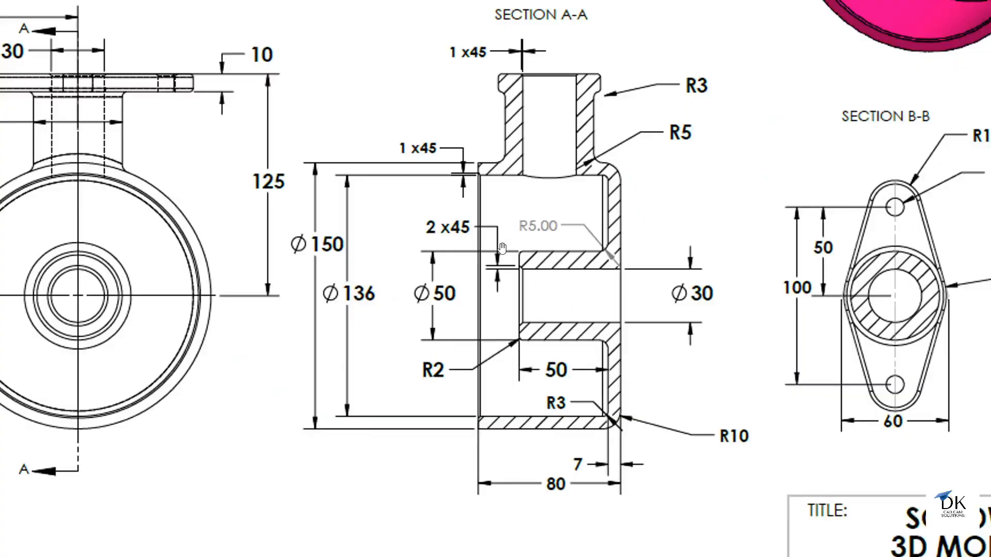
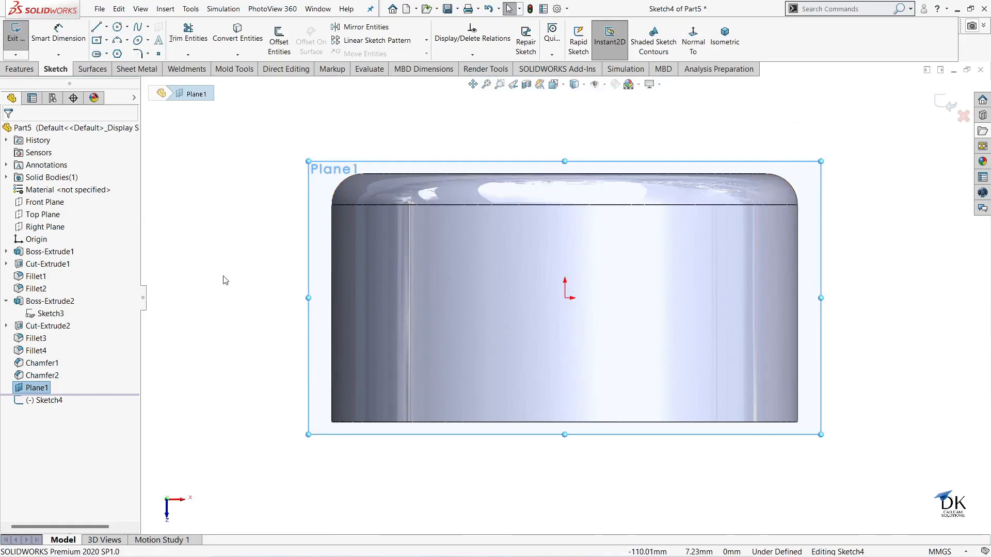
Step: Sketch two concentric circles about 40 mm and 57 mm in diameter, centred on the origin, on the offset plane
left_click(565, 298)
left_click(614, 337)
left_click(565, 298)
left_click(638, 353)
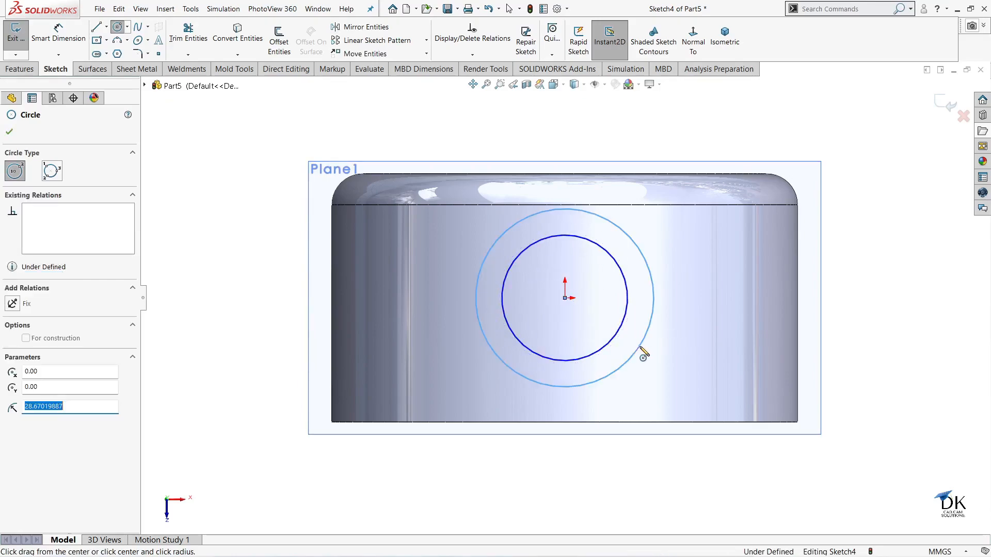
Step: Dimension the inner circle's diameter as 30 mm and the outer circle's as 50 mm, and exit the sketch
left_click(78, 36)
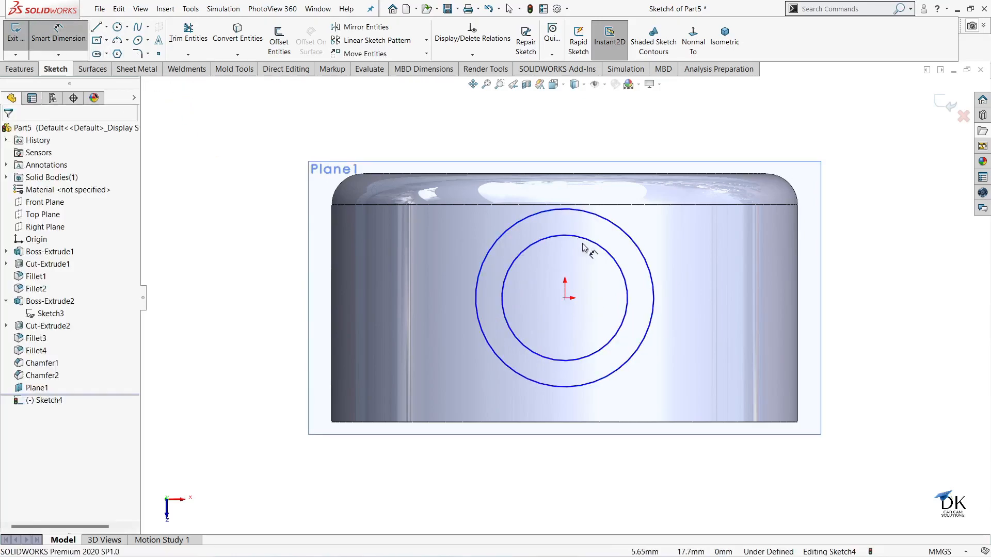
left_click(593, 242)
left_click(675, 238)
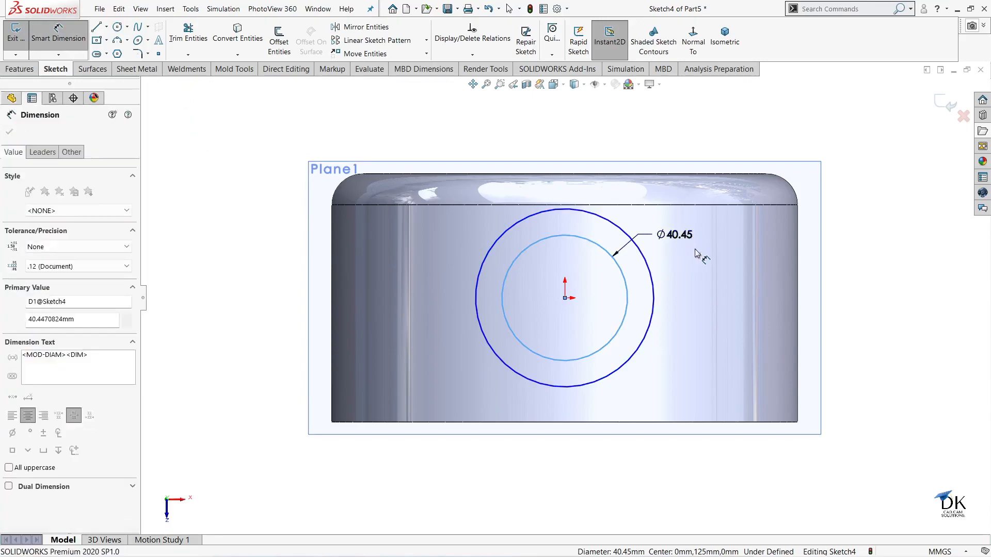
key("Return")
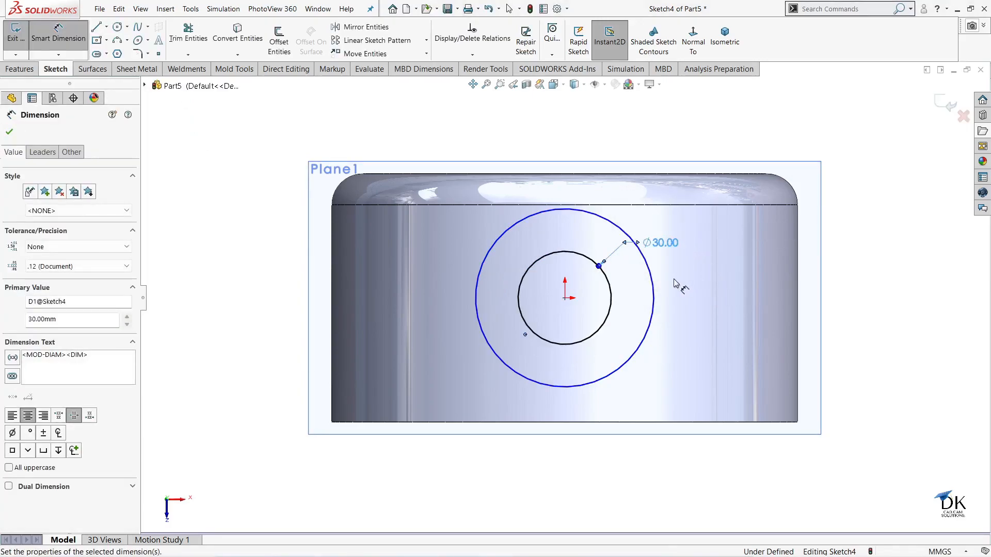
left_click(653, 277)
left_click(674, 276)
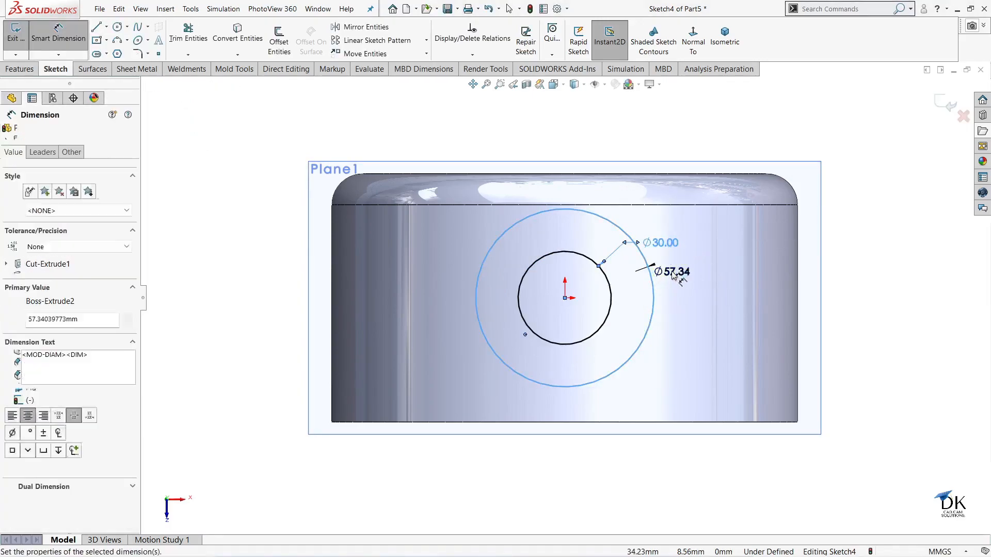
type("50")
key("Return")
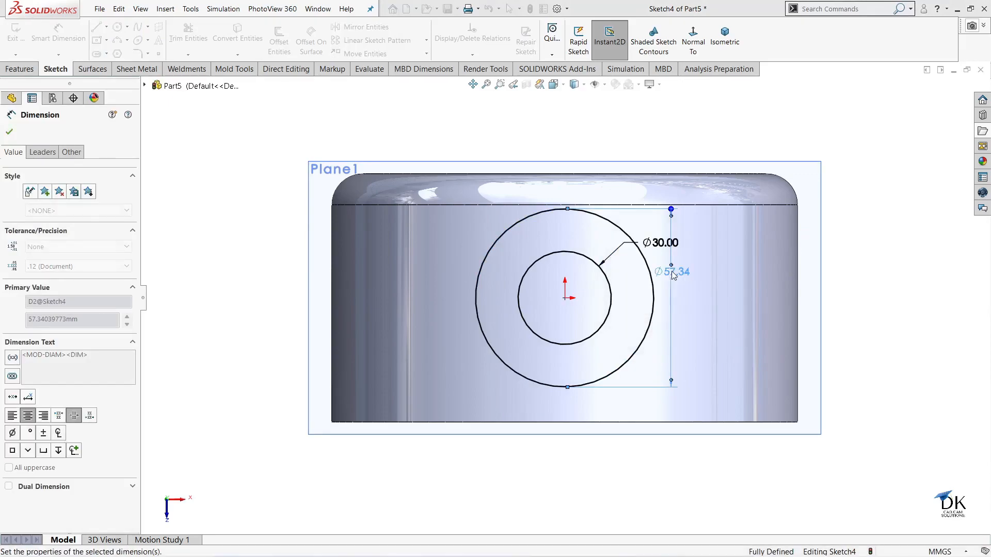
key("Escape")
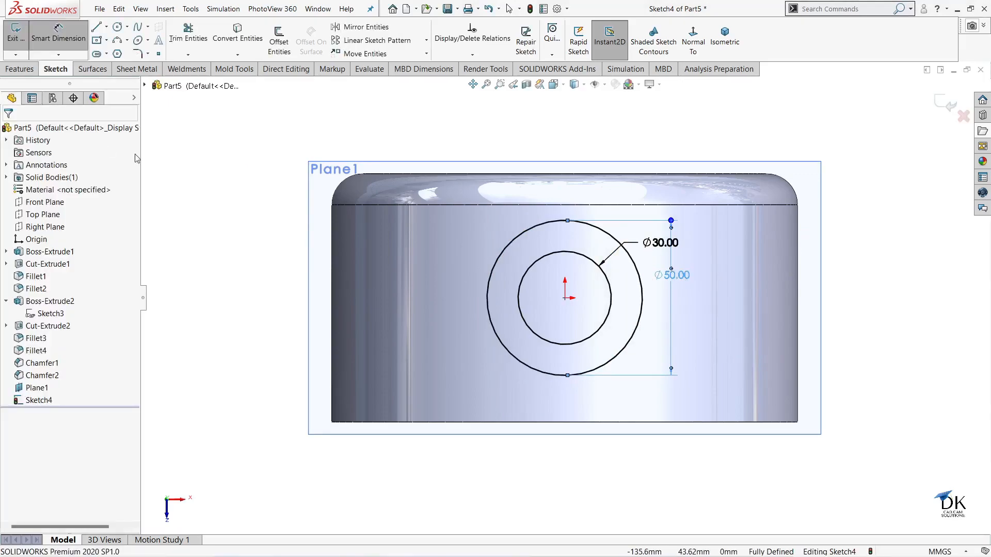
left_click(945, 103)
Step: Extrude the two-circle sketch in the reversed direction Up To Surface, ending on the cylinder's outer face, as a merged side tube
mouse_move(862, 272)
middle_mouse_down()
mouse_move(869, 250)
mouse_move(812, 234)
mouse_move(737, 284)
mouse_move(728, 217)
middle_mouse_up()
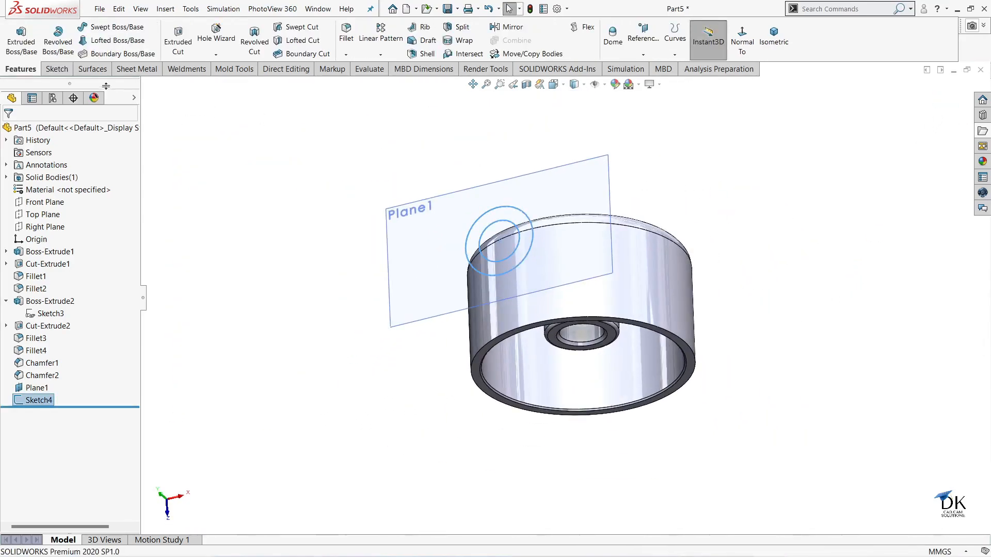
left_click(21, 42)
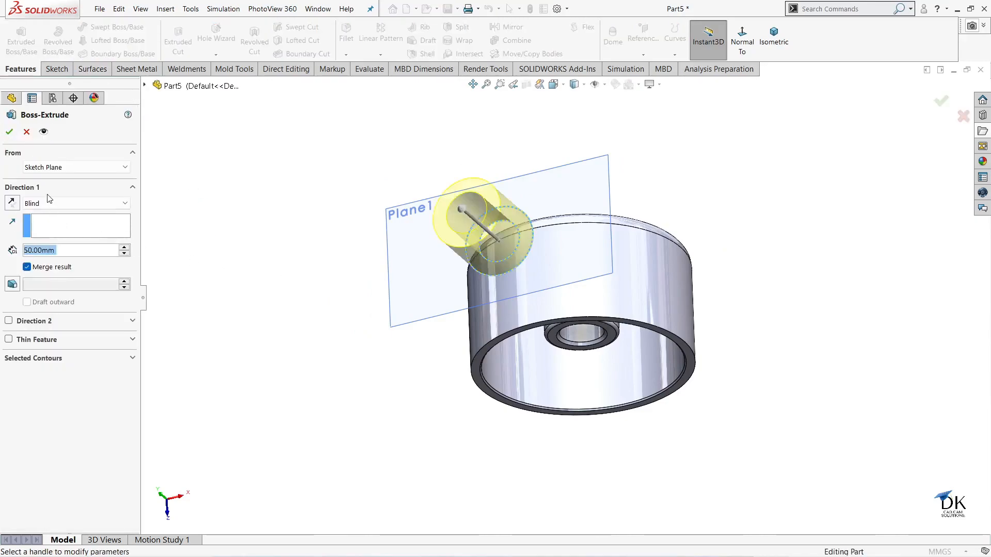
left_click(14, 205)
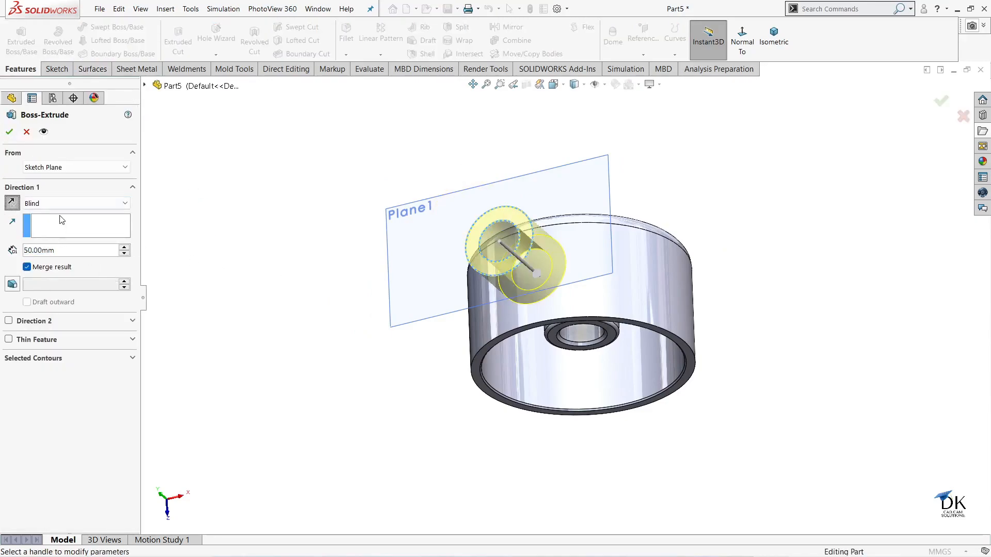
left_click(78, 205)
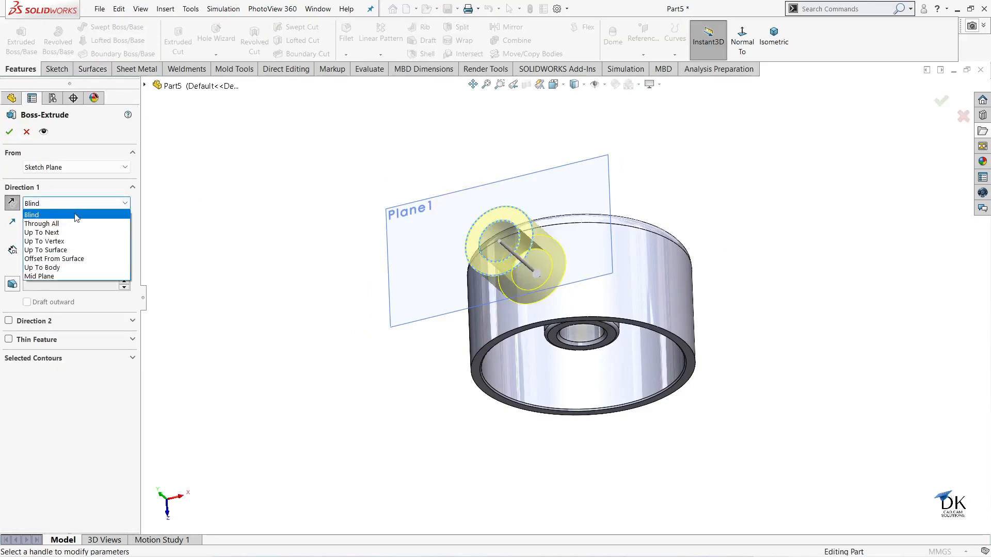
left_click(70, 249)
middle_click_drag(243, 332, 464, 338)
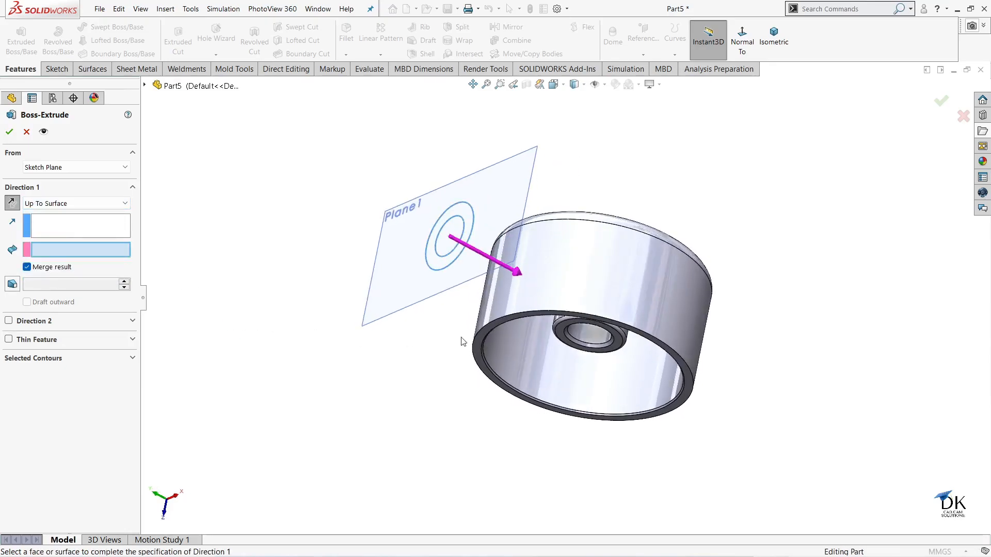
left_click(570, 272)
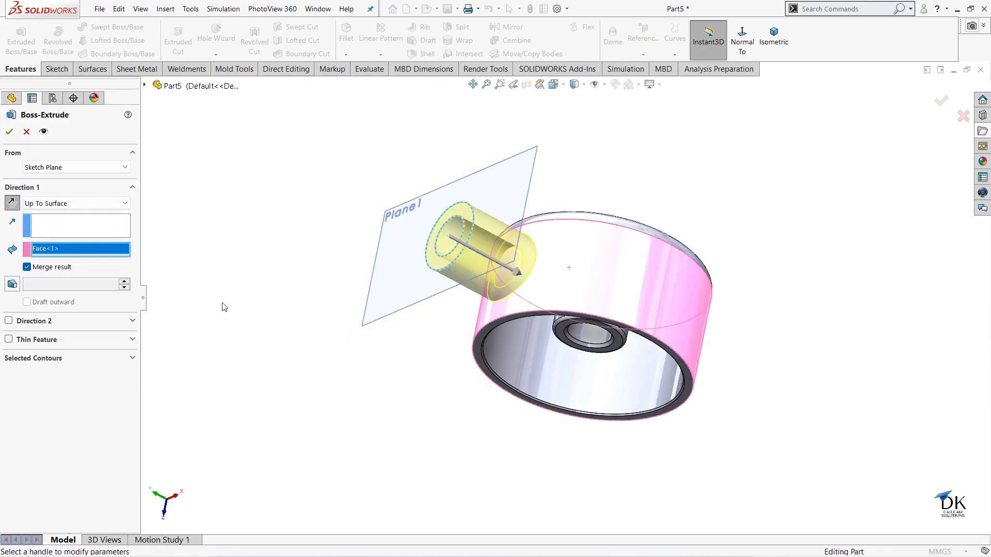
left_click(10, 132)
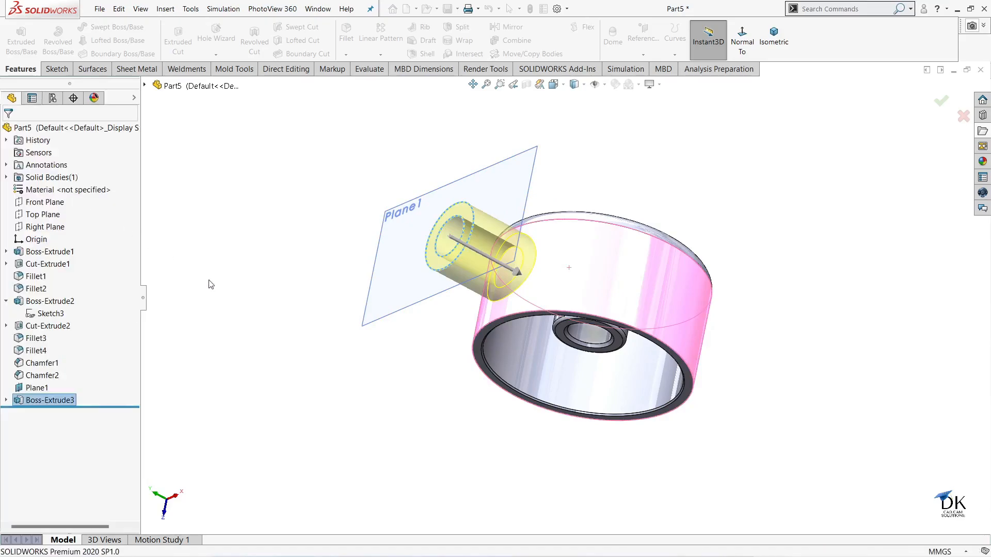
Step: Reuse the side tube's sketch to cut-extrude its inner 30 mm circle region Up To Surface, ending on the cavity's inner wall
middle_click_drag(272, 303, 609, 273)
middle_click_drag(665, 233, 742, 369)
left_click(6, 400)
left_click(51, 413)
middle_click_drag(234, 309, 223, 304)
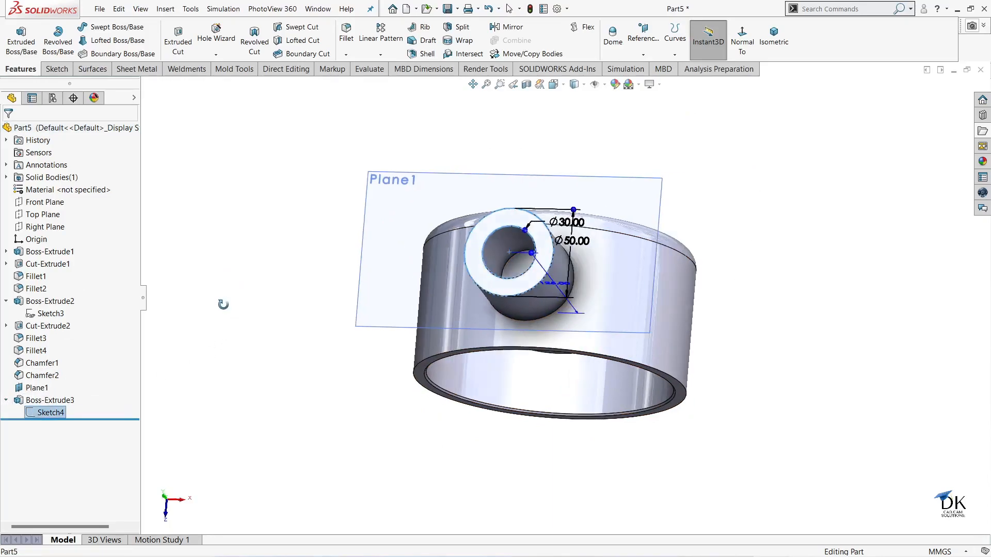
left_click(178, 42)
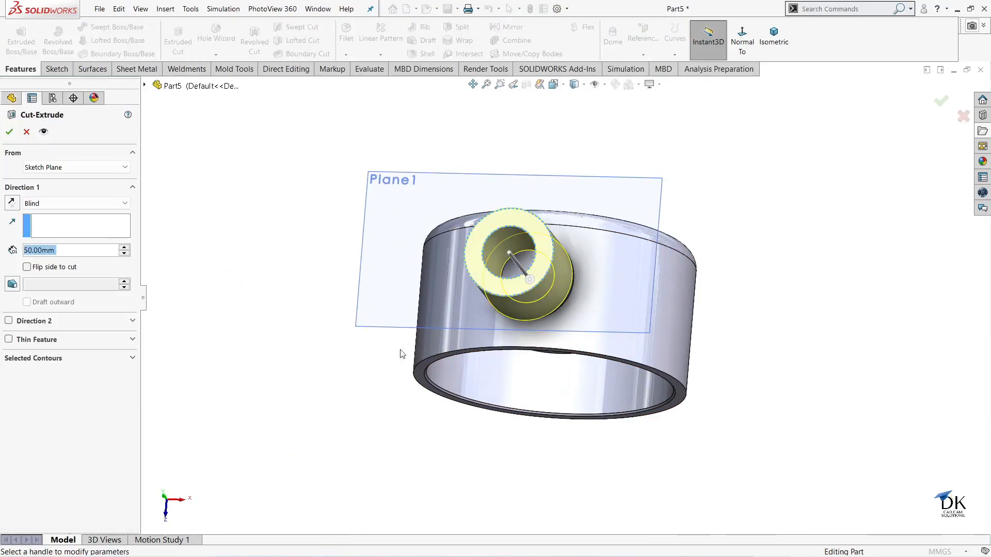
middle_click_drag(267, 415, 222, 446)
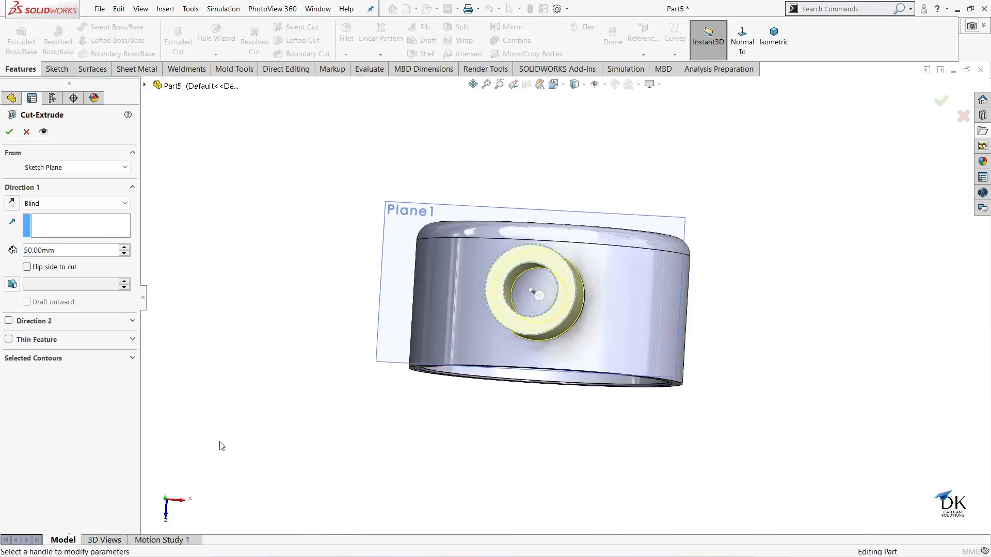
left_click(121, 360)
left_click(529, 281)
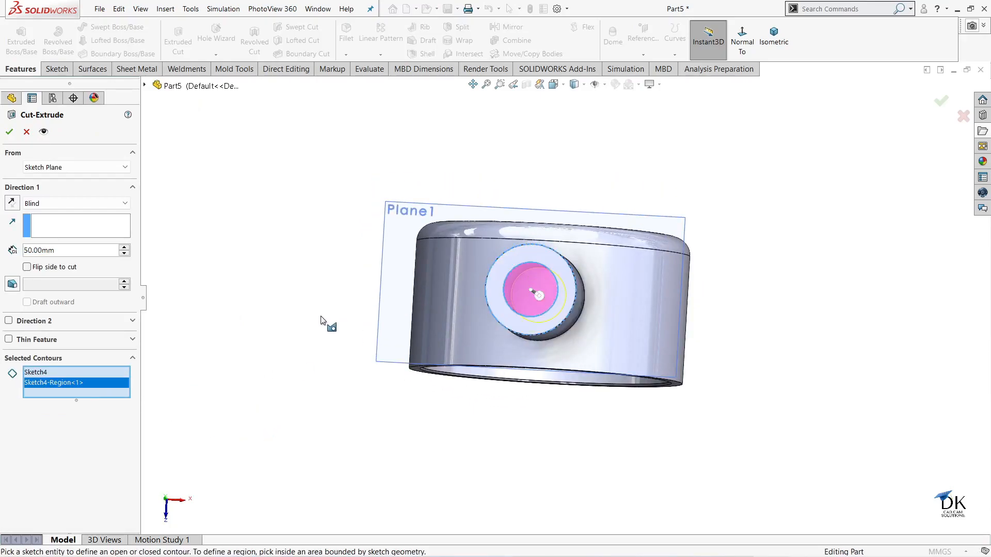
middle_click_drag(233, 290, 259, 292)
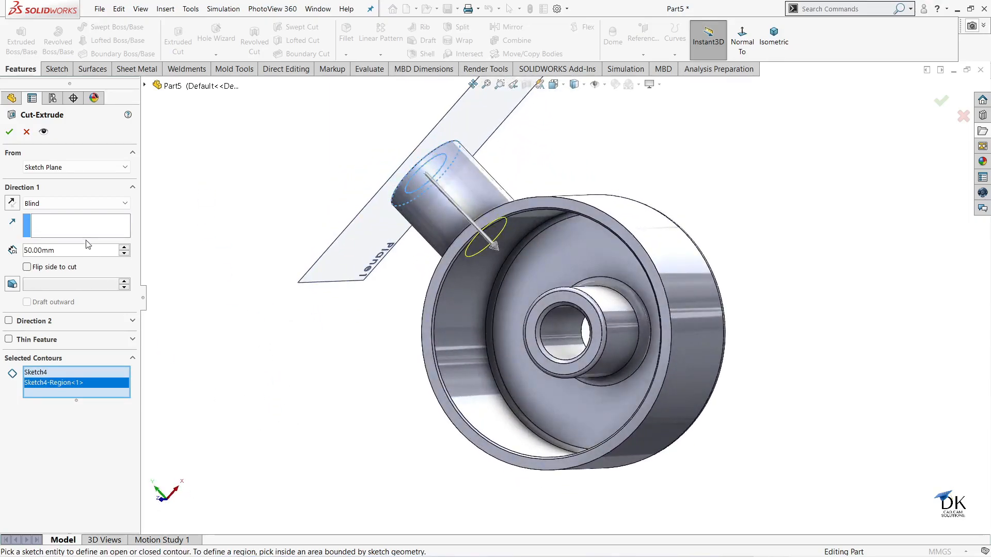
left_click(63, 204)
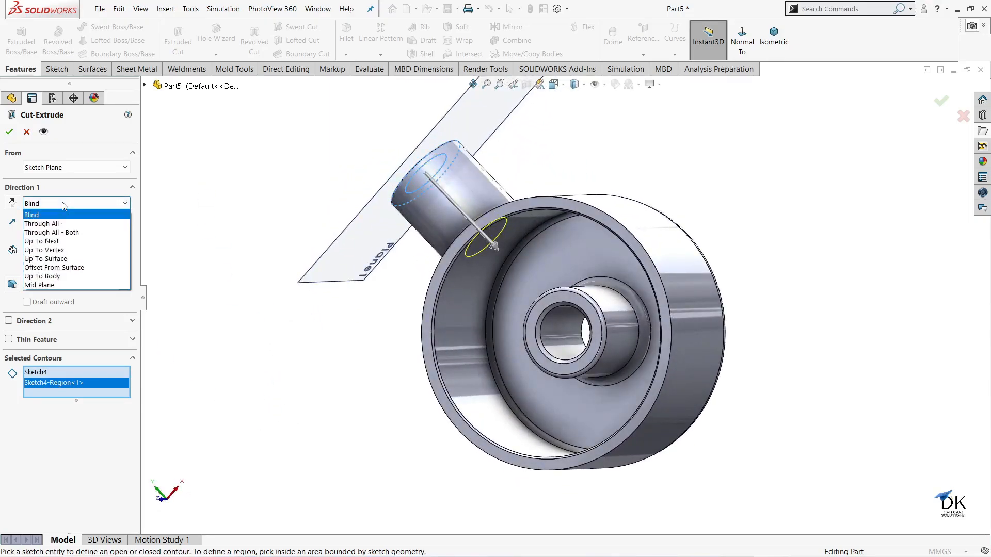
left_click(65, 259)
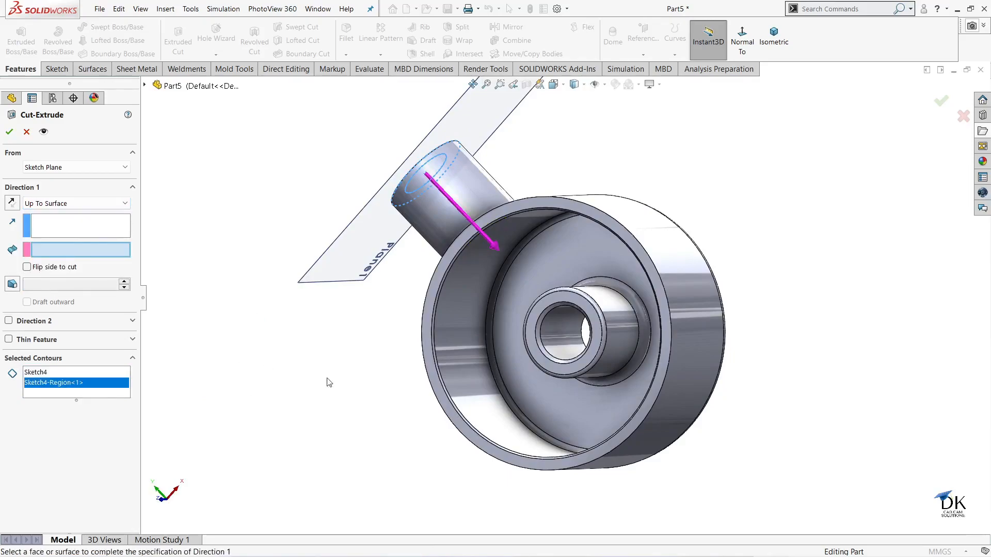
left_click(518, 225)
left_click(8, 134)
Step: Start a new sketch on the offset plane at the side tube's end and view it face-on
middle_click_drag(290, 353, 718, 280)
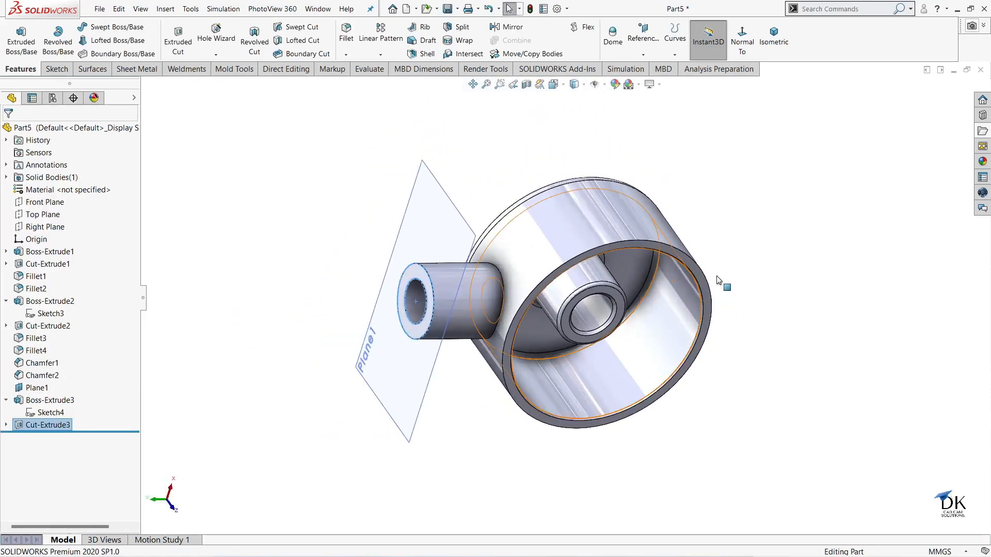
middle_click_drag(733, 224, 724, 249)
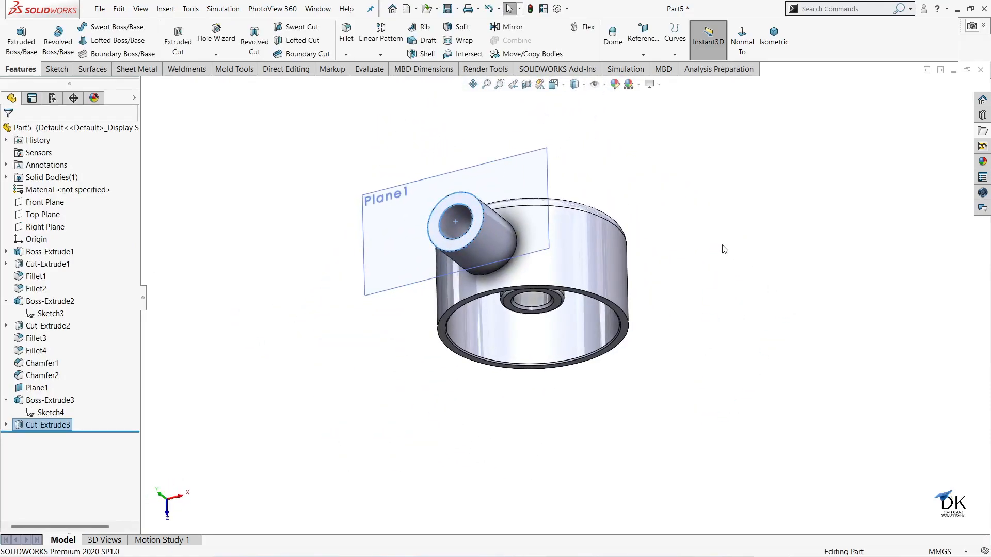
left_click(520, 179)
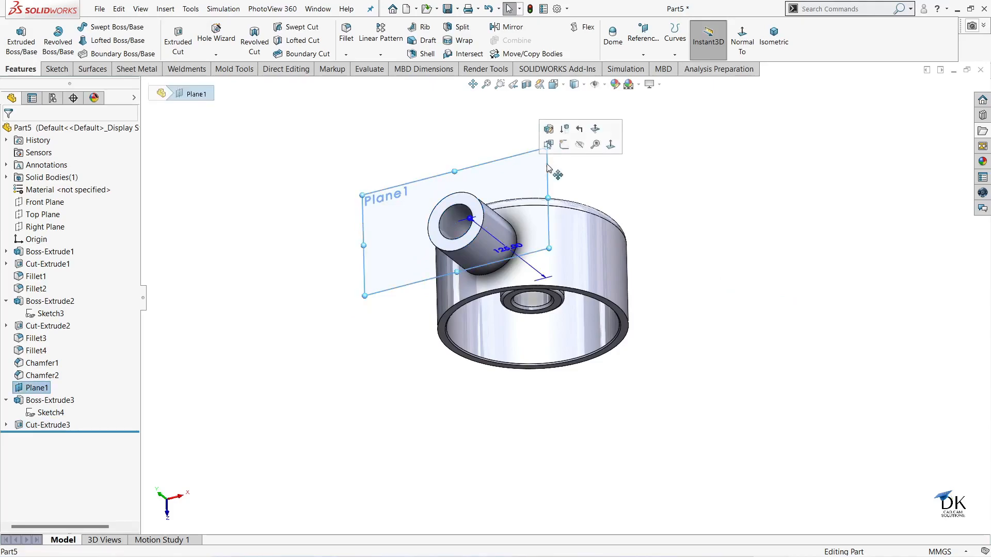
left_click(566, 150)
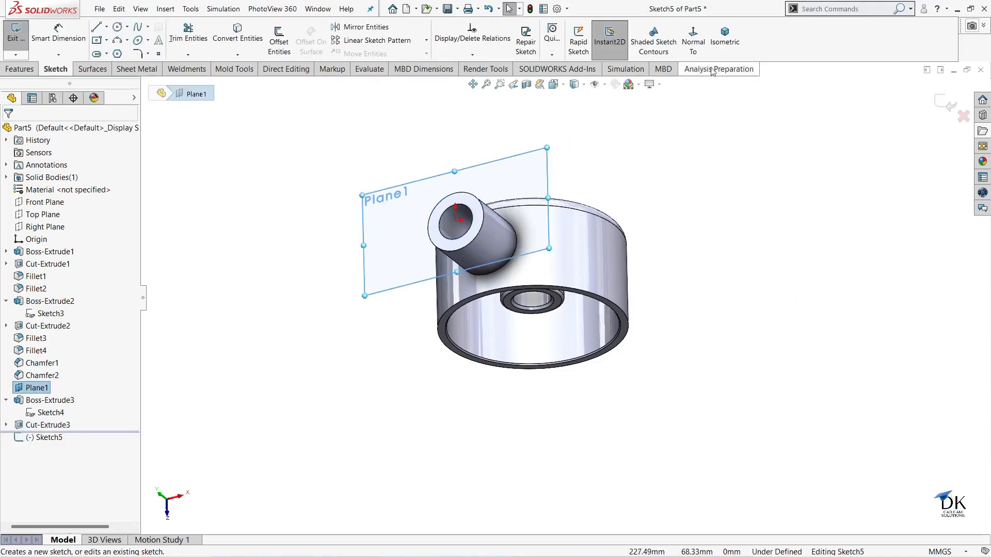
left_click(693, 42)
Step: Switch to the reference drawing, examine the side flange's hole, radius and spacing dimensions, and return to the SOLIDWORKS sketch
mouse_move(568, 530)
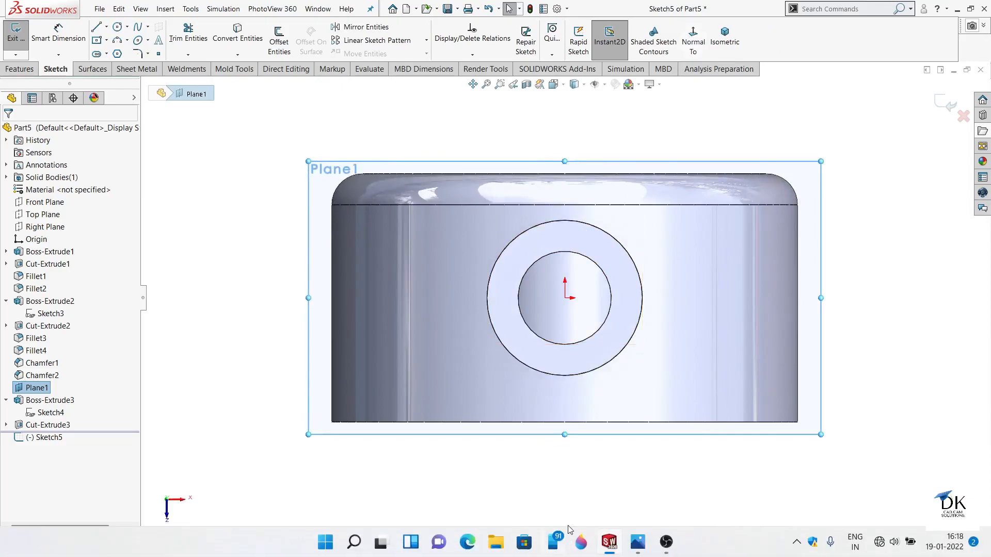
left_click(638, 542)
scroll(579, 133, "up", 1)
mouse_move(579, 133)
left_mouse_down()
mouse_move(509, 141)
mouse_move(343, 98)
mouse_move(574, 341)
mouse_move(639, 370)
left_mouse_up()
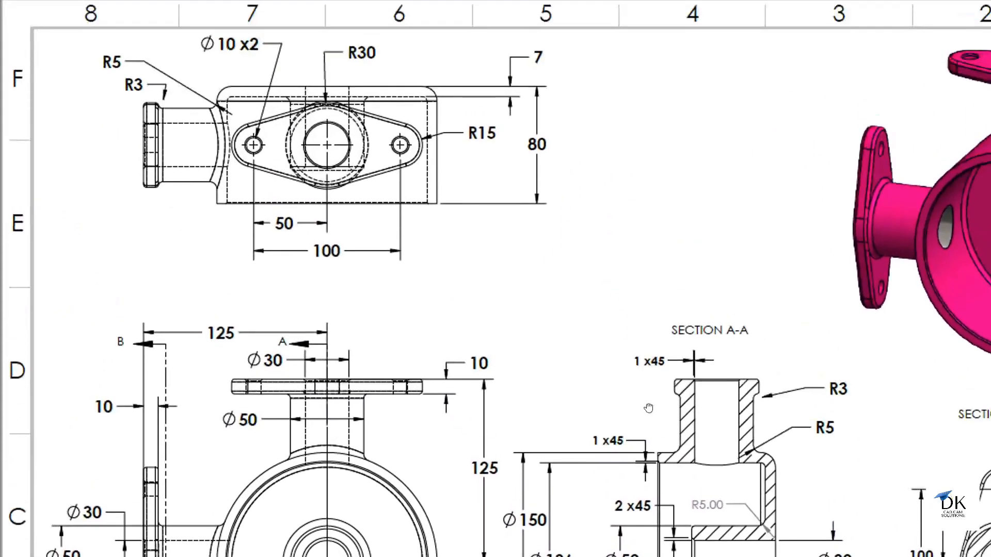
mouse_move(624, 525)
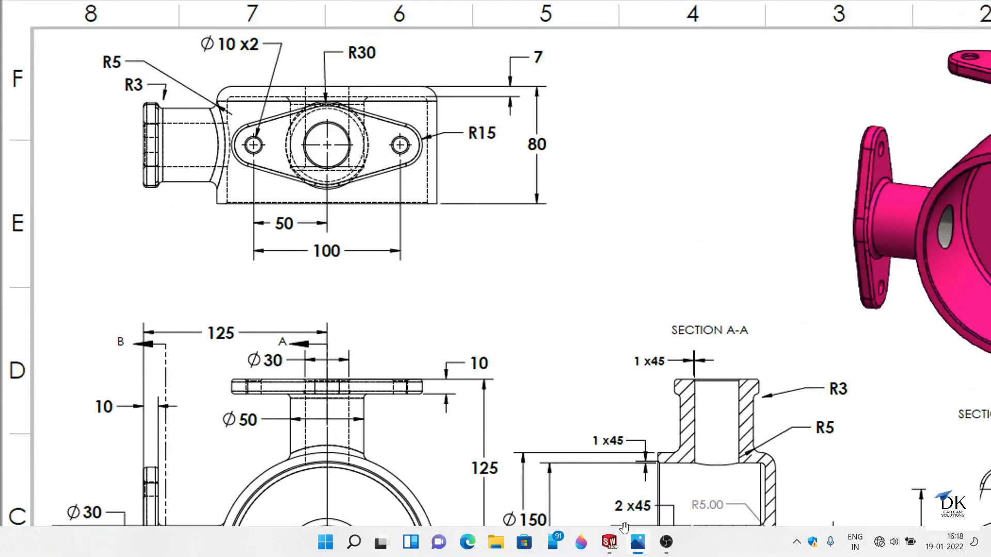
left_click(637, 543)
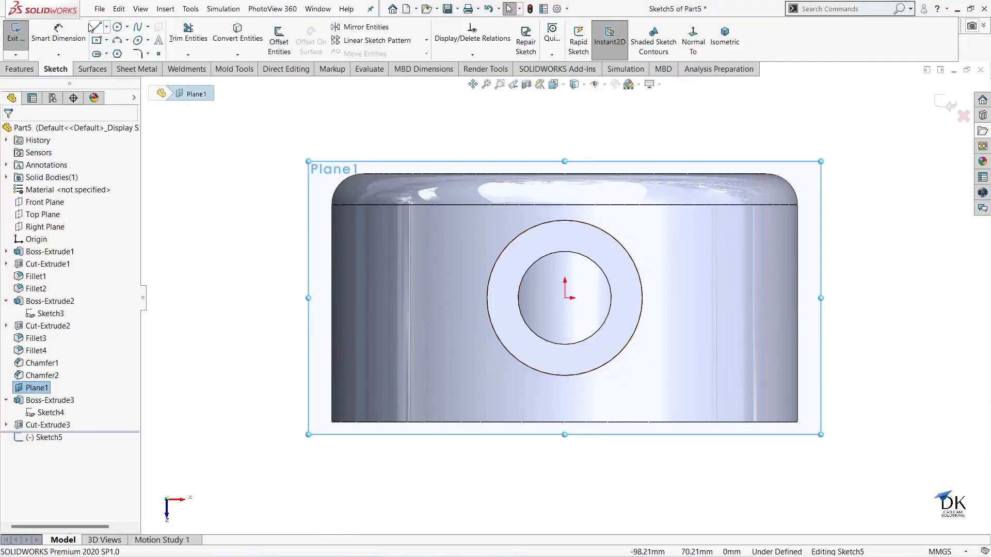
Step: Sketch two concentric circles about 31 mm and 45 mm in diameter, level with the origin and about 50 mm to its left
left_click(117, 27)
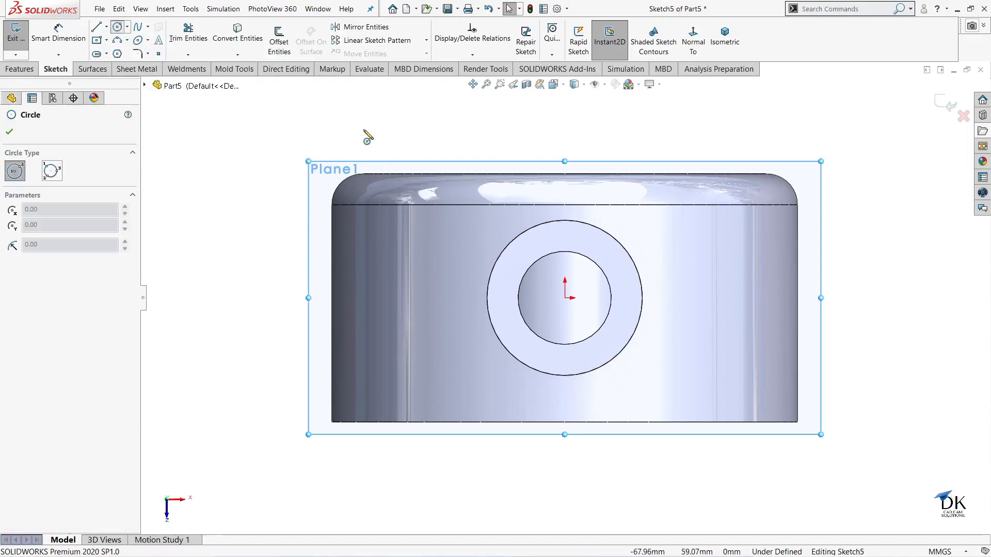
left_click(410, 298)
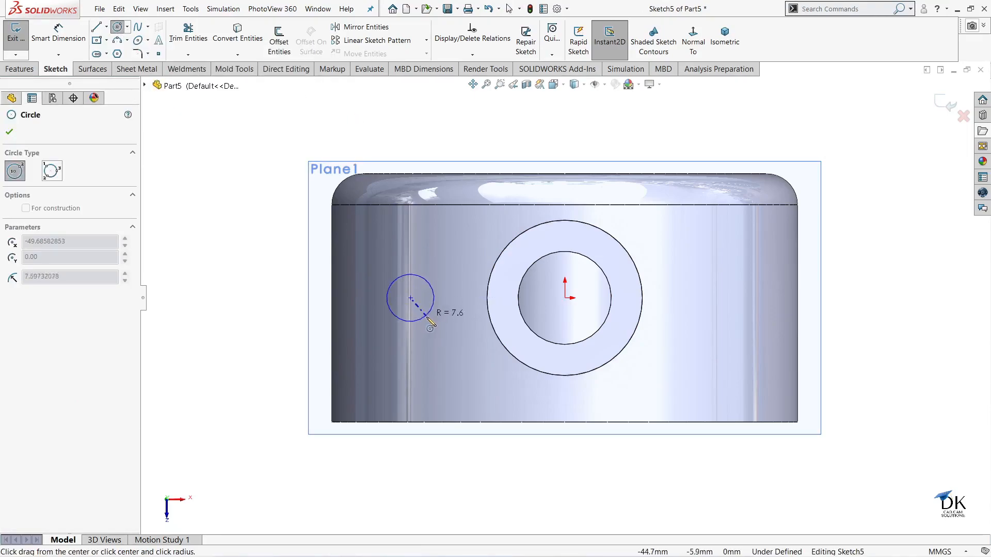
left_click(444, 330)
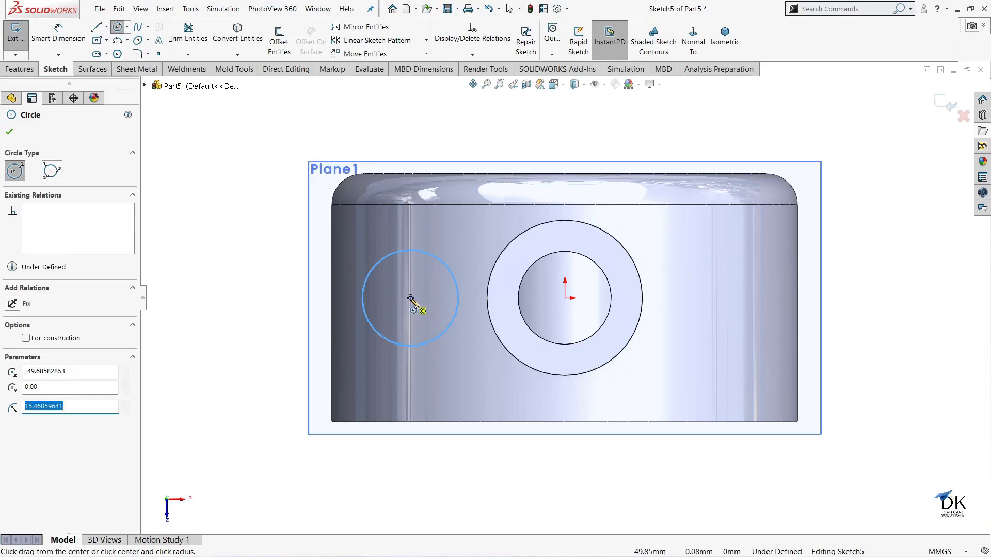
left_click(410, 298)
left_click(469, 342)
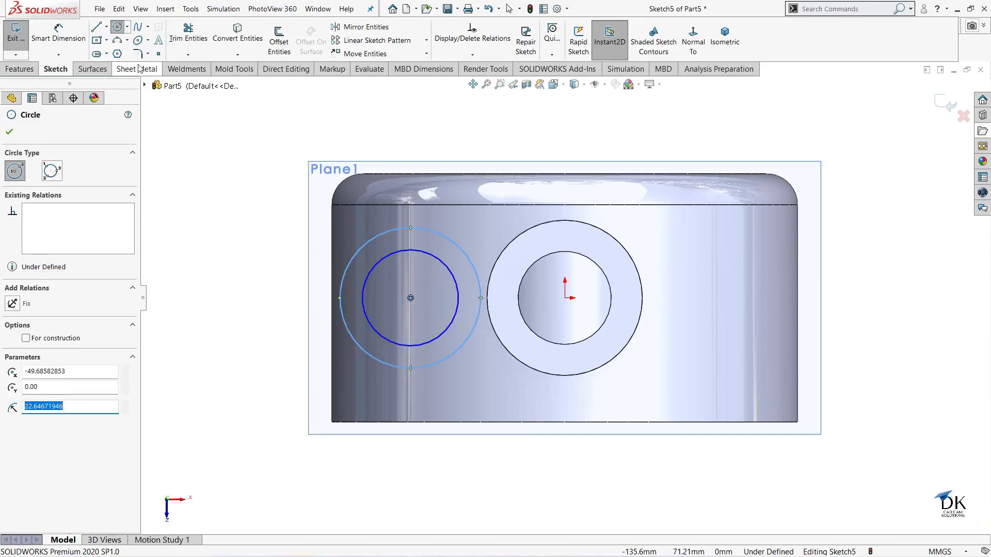
Step: Dimension the inner circle's diameter as 10 mm and the outer circle's as 30 mm
left_click(58, 33)
left_click(438, 261)
left_click(459, 222)
type("30")
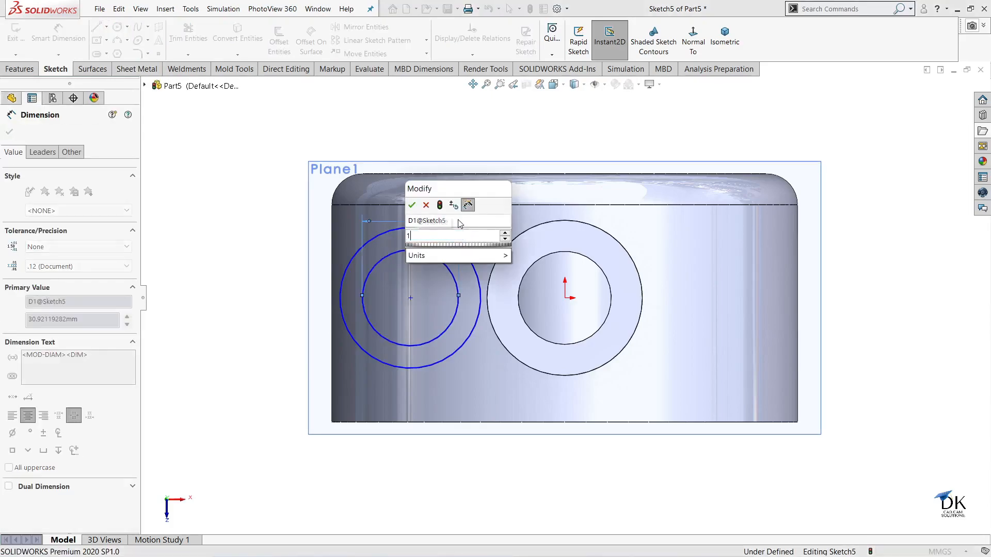
key("Return")
left_click(458, 245)
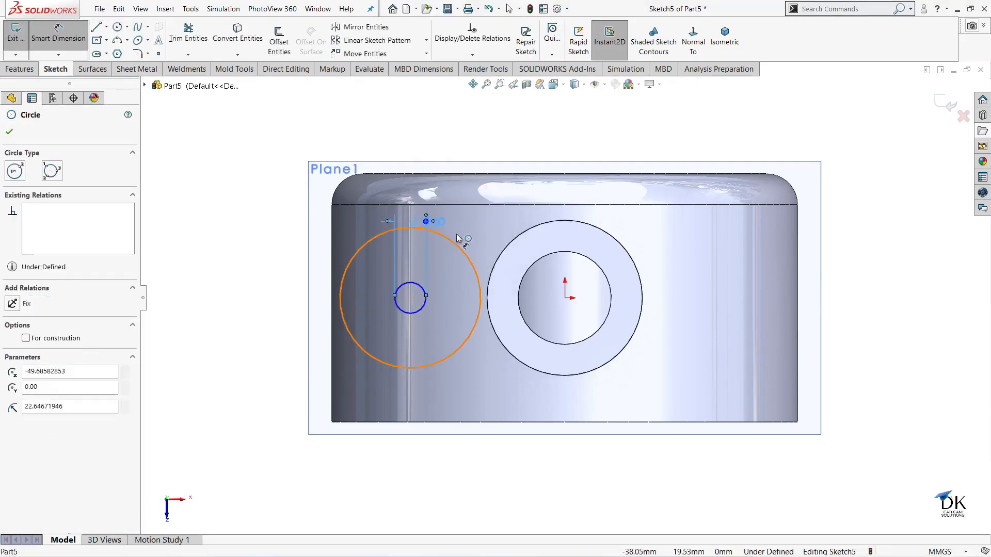
left_click(463, 224)
type("30")
key("Return")
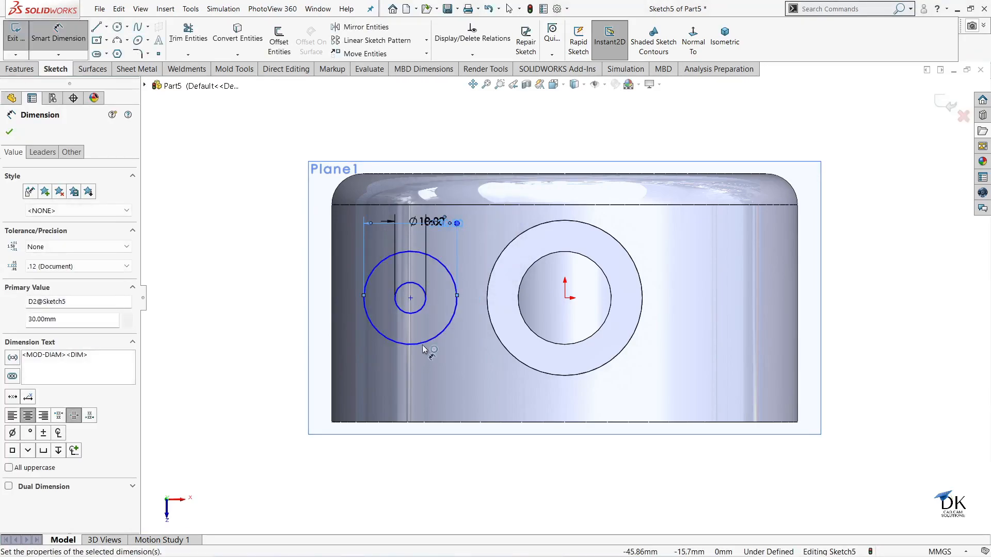
Step: Dimension the horizontal distance between the circles' centre and the origin as 50 mm
left_click(411, 298)
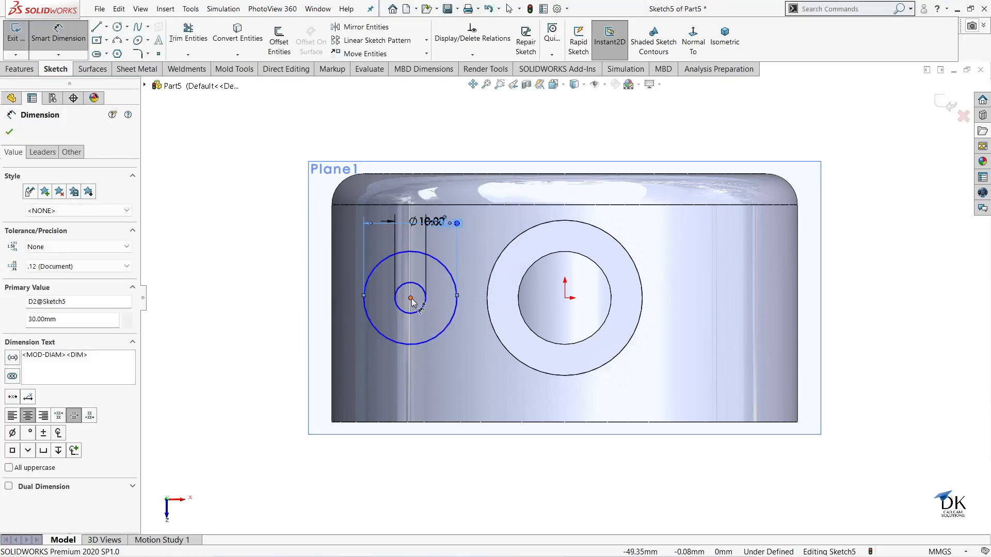
left_click(564, 300)
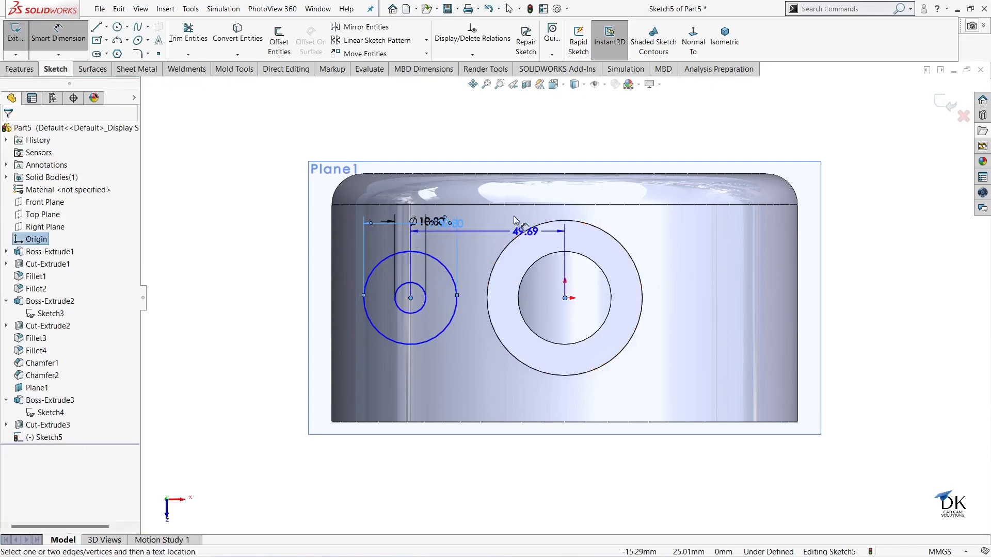
left_click(506, 220)
type("50")
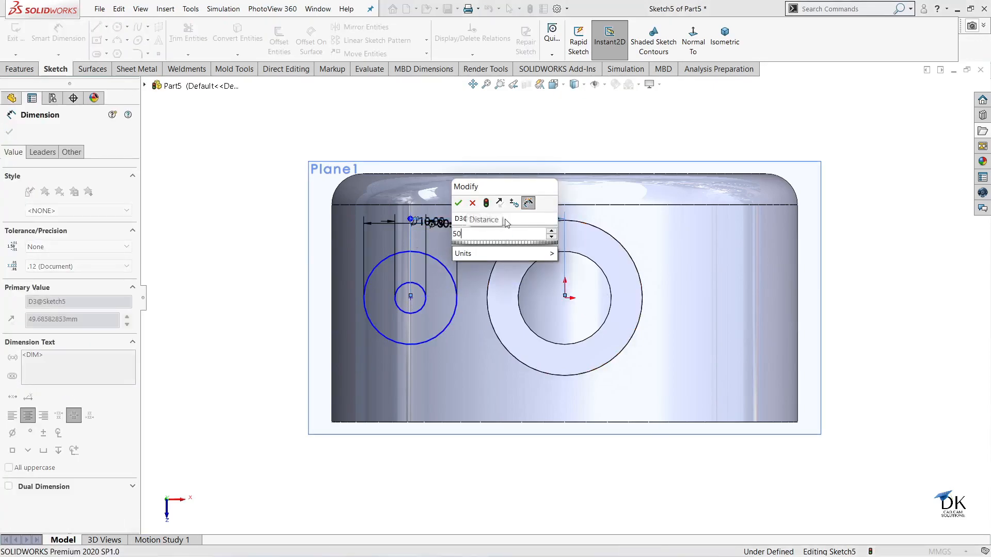
key("Return")
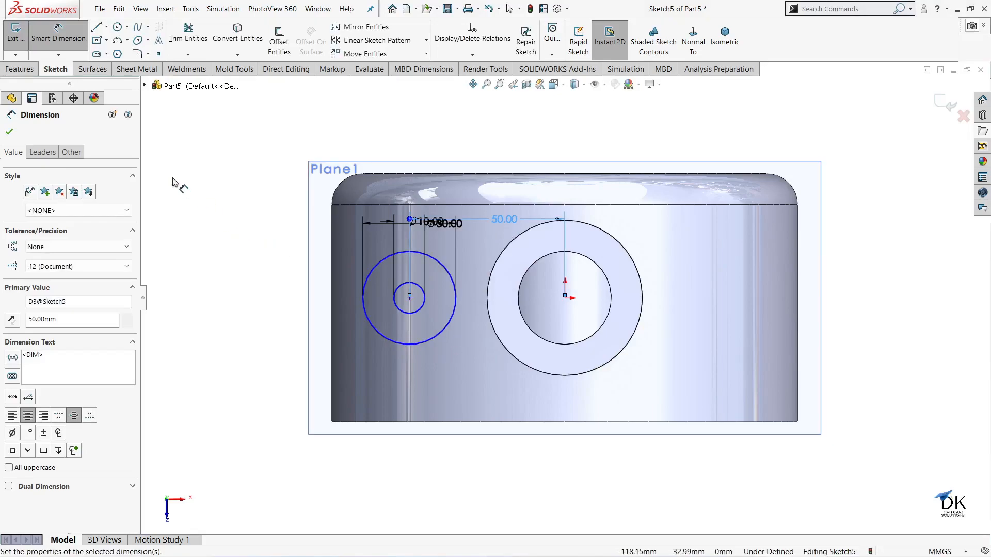
Step: Sketch a line about 56 mm long, tangent to the top of the 30 mm circle and ending directly above the origin
left_click(96, 26)
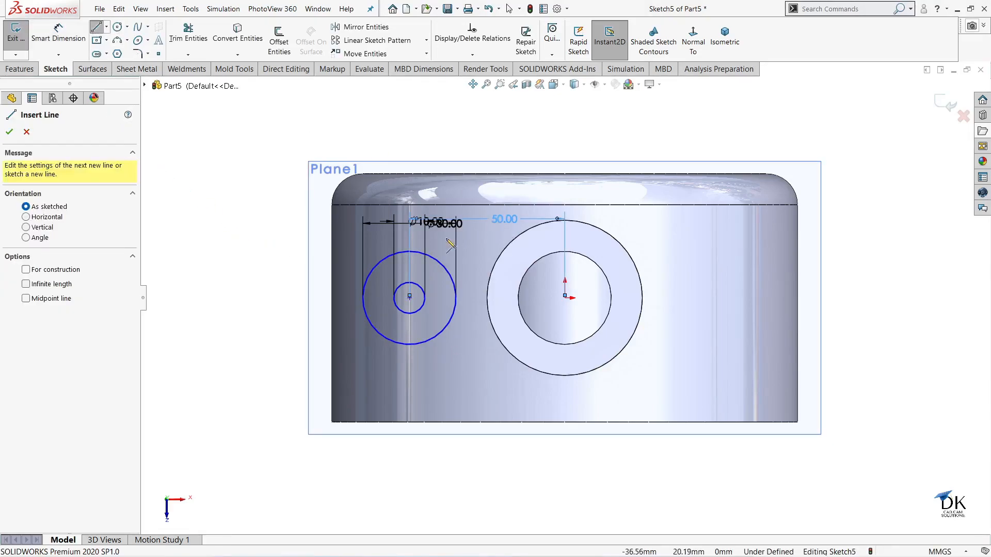
left_click(409, 251)
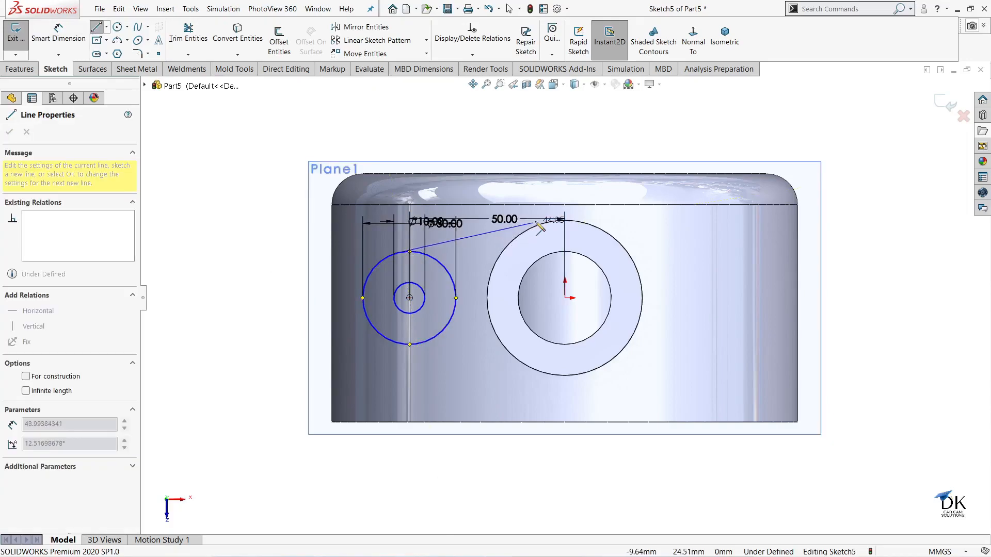
left_click(565, 208)
right_click(596, 163)
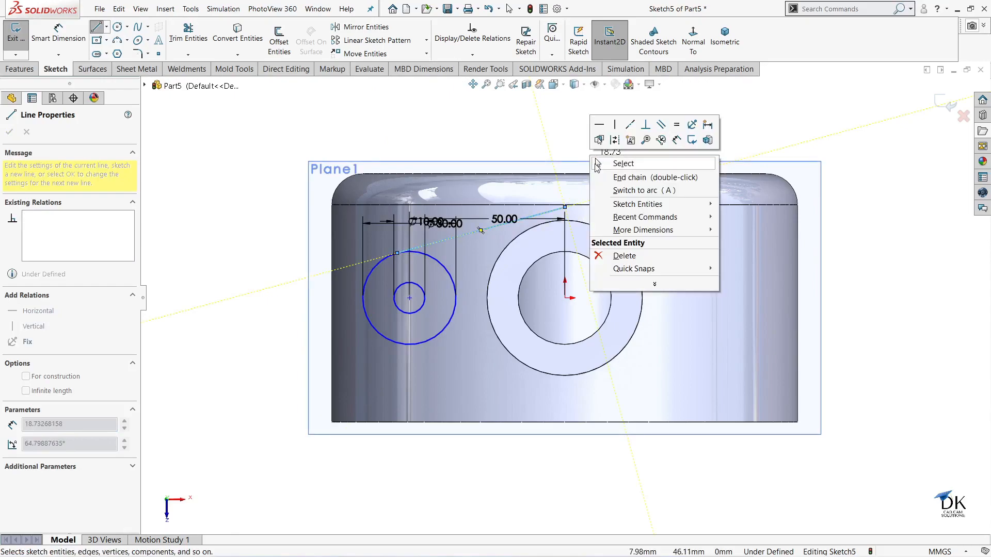
left_click(599, 164)
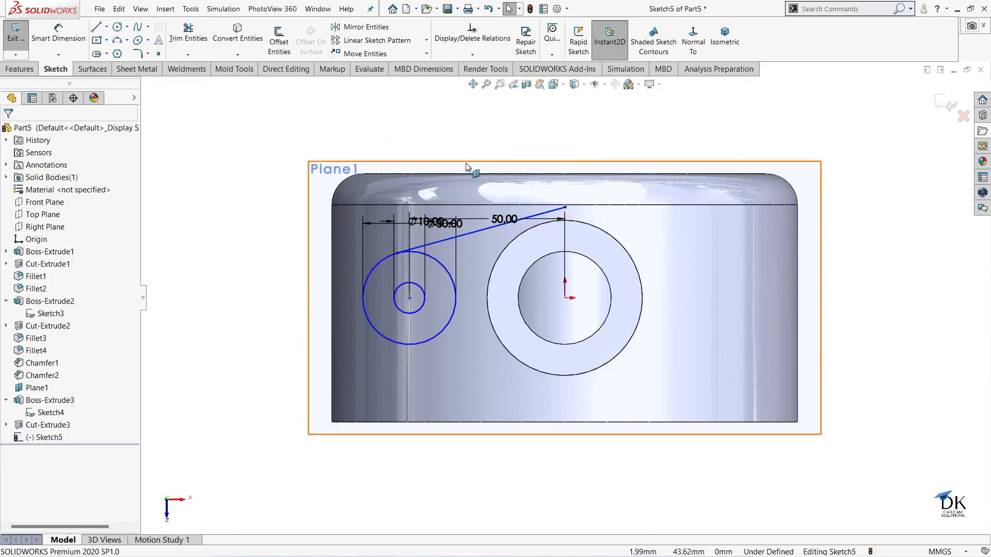
Step: Draw a horizontal centerline from the origin to the centre of the two small concentric circles
left_click(107, 26)
left_click(114, 45)
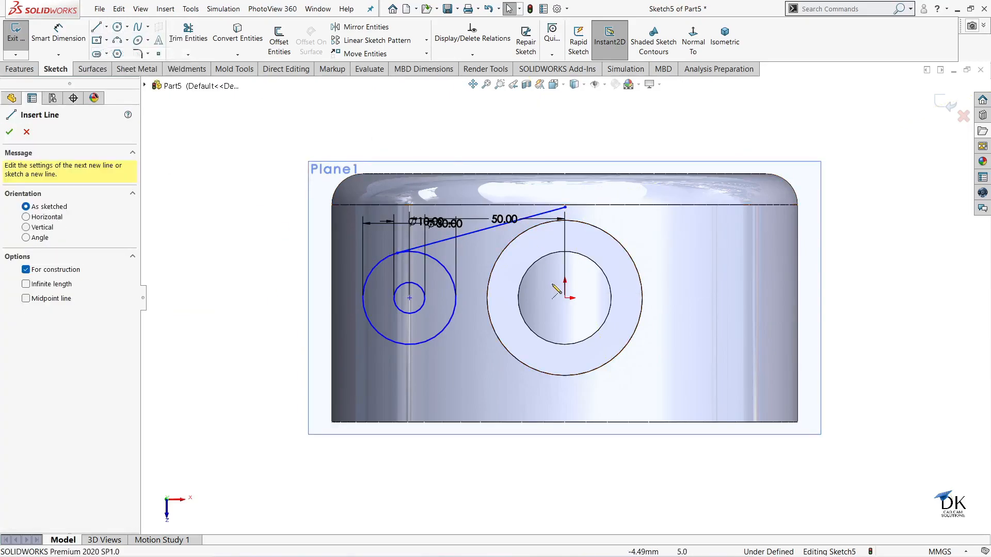
left_click(565, 298)
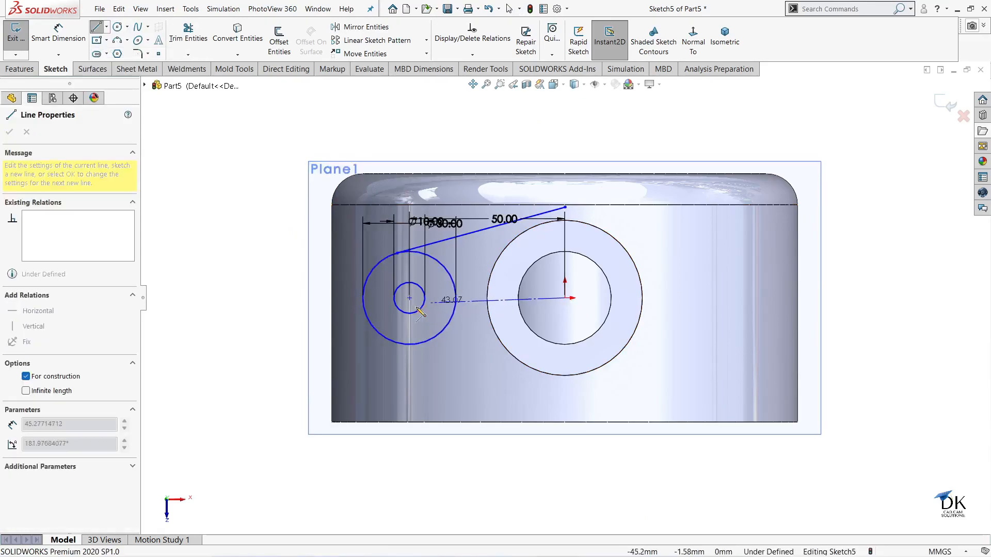
left_click(410, 298)
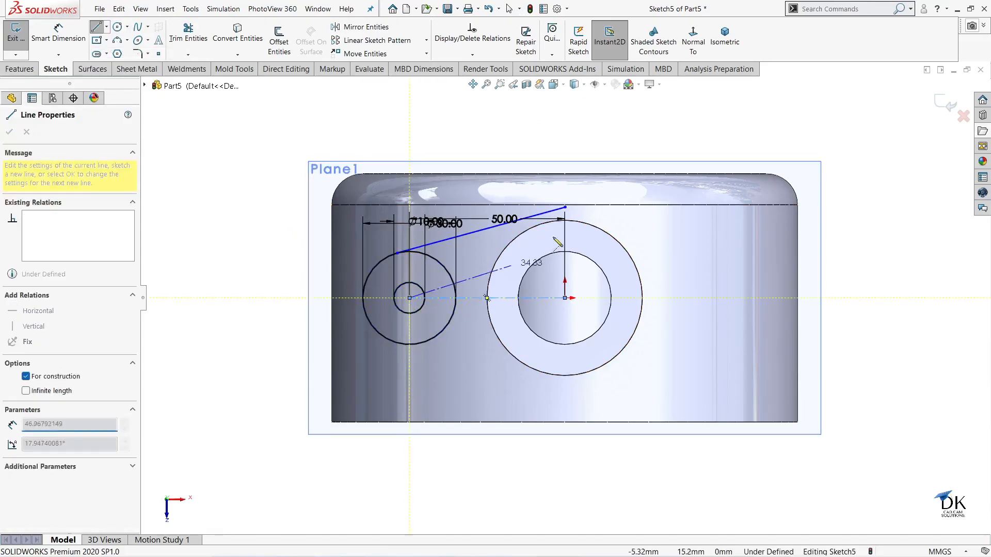
right_click(623, 205)
left_click(628, 202)
Step: Draw a vertical centerline about 36 mm long upward from the origin, past the end of the tangent line
left_click(106, 26)
left_click(119, 51)
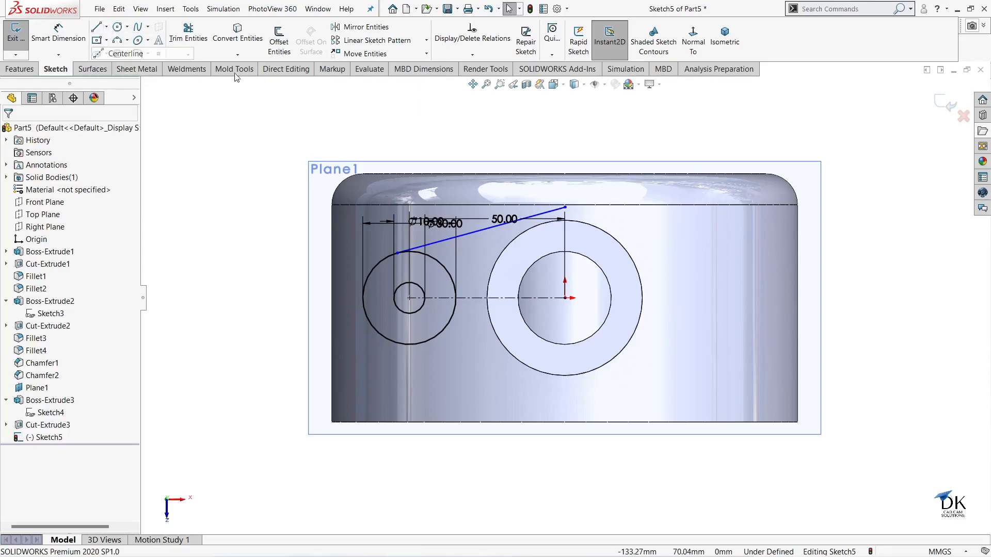
left_click(565, 298)
left_click(565, 187)
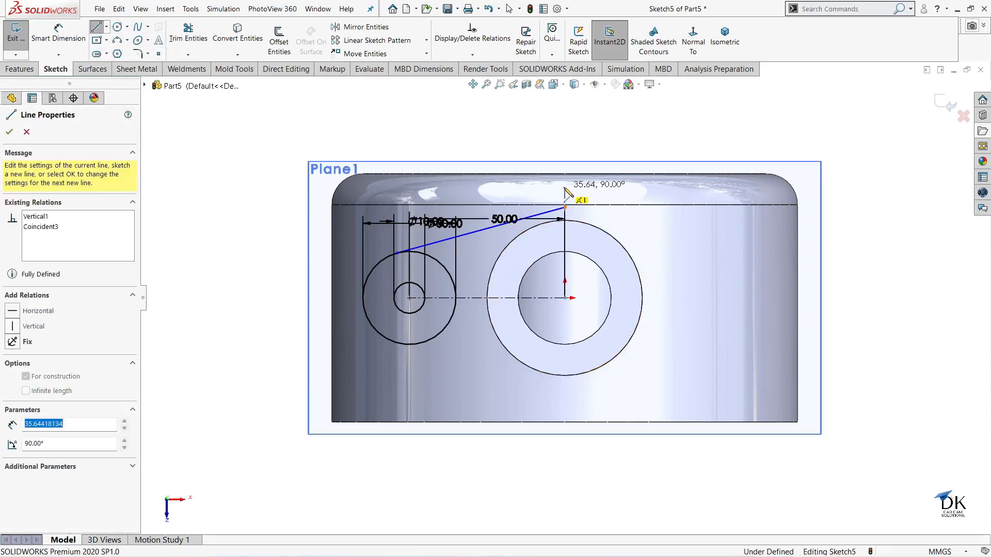
right_click(602, 184)
left_click(617, 186)
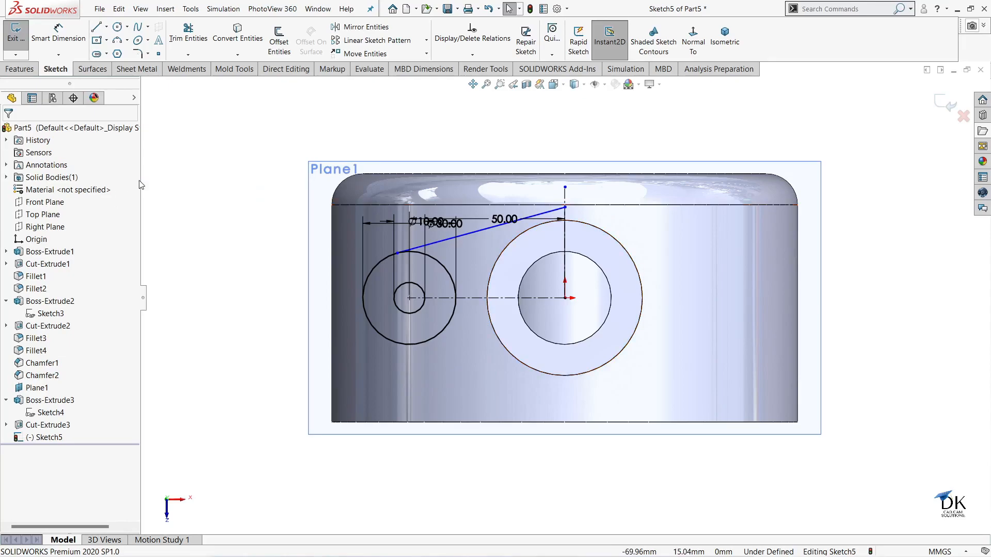
Step: Mirror the tangent line about the horizontal centerline, keeping the original
left_click(352, 28)
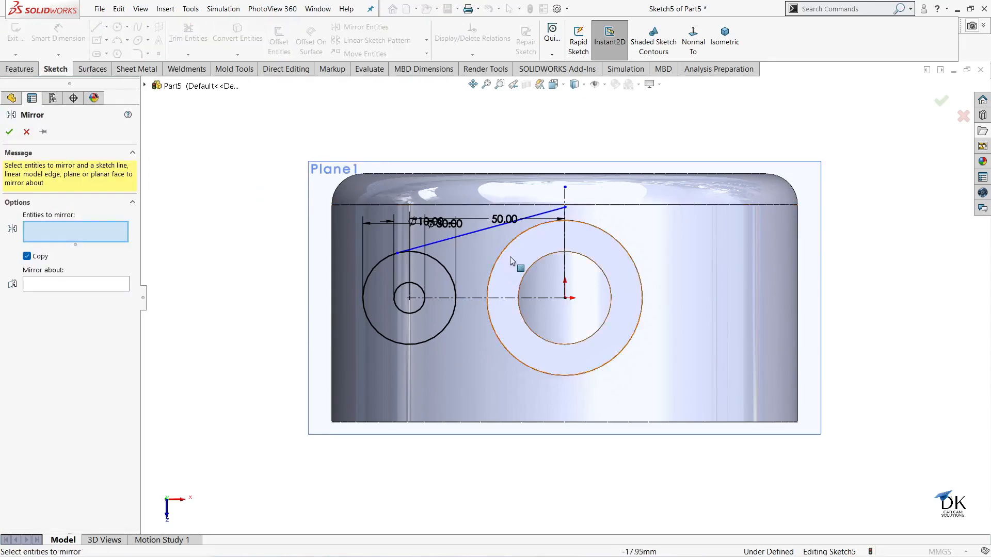
left_click(476, 229)
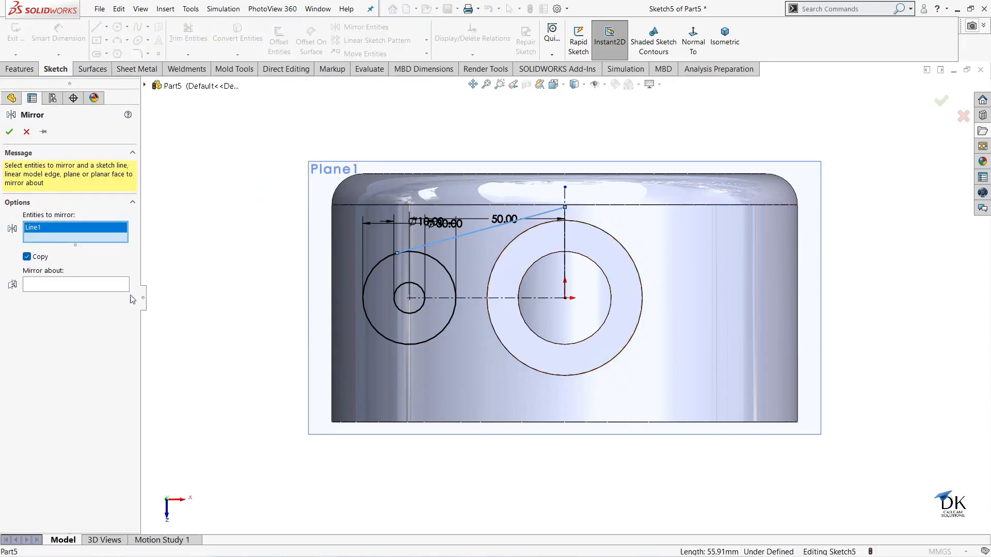
left_click(102, 287)
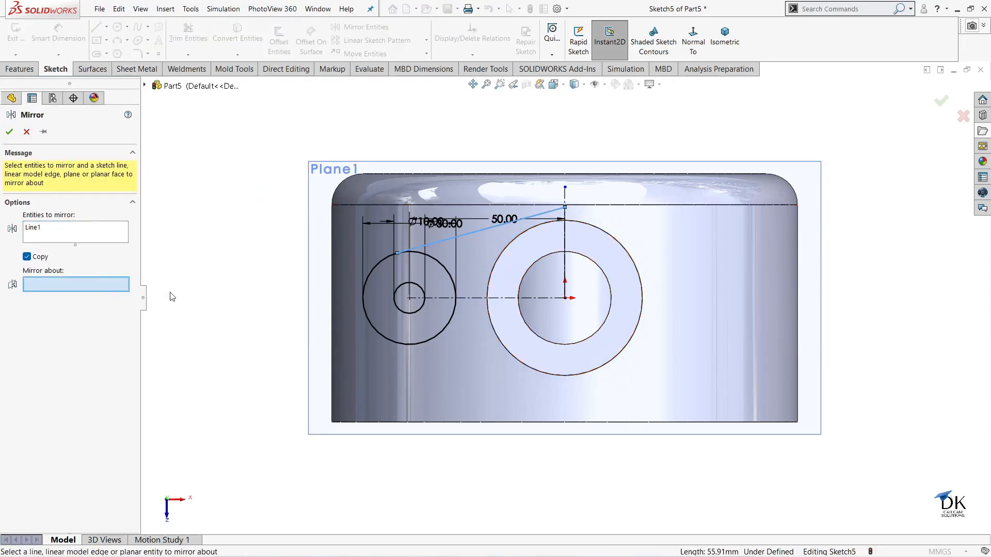
left_click(469, 299)
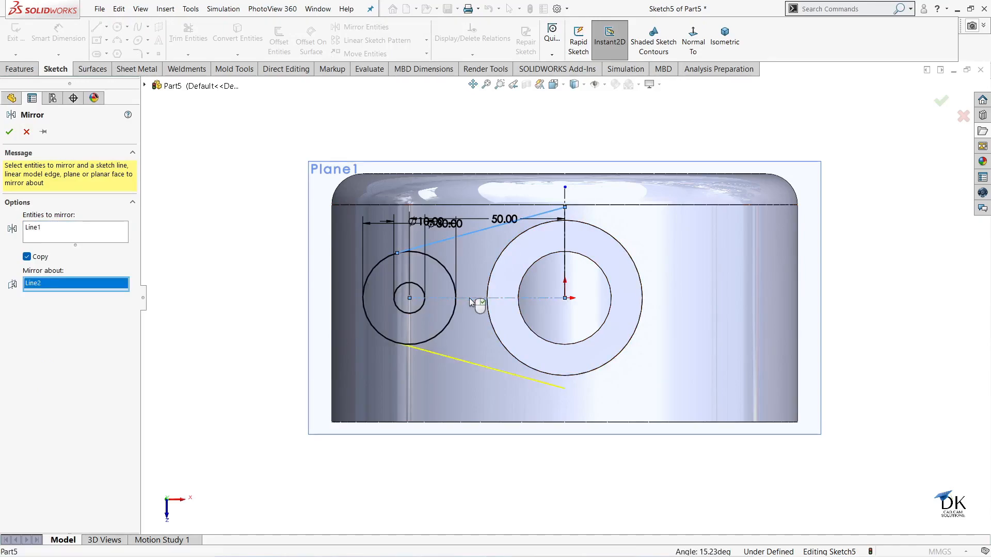
left_click(10, 131)
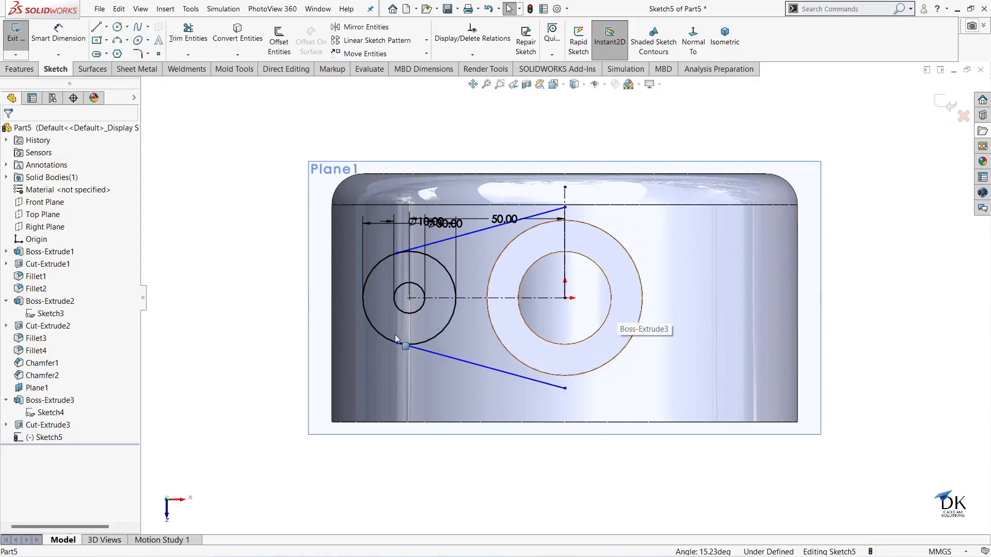
Step: Trim away the inner part of the 30 mm circle between the two tangent lines, leaving only its outer arc
left_click(361, 27)
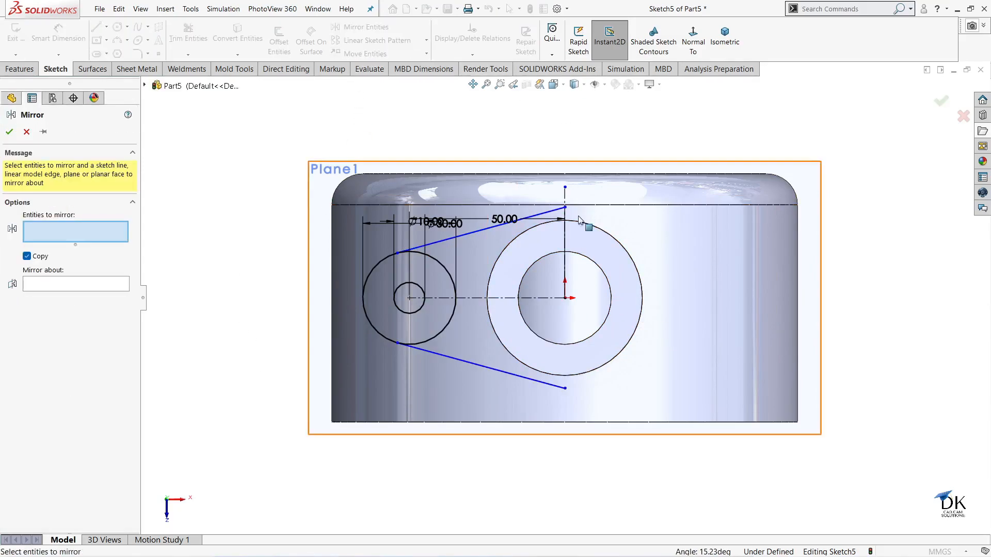
left_click(27, 131)
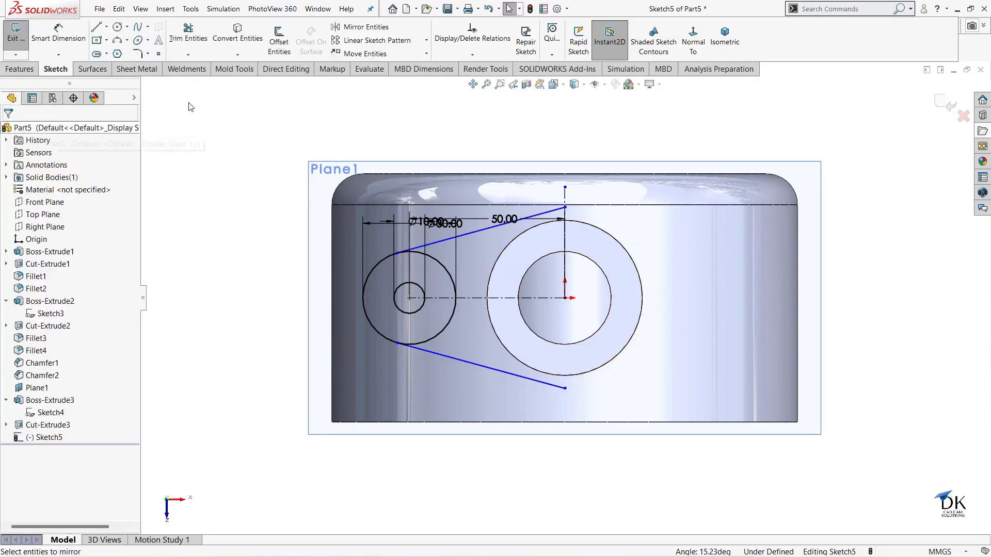
left_click(203, 43)
left_click(433, 259)
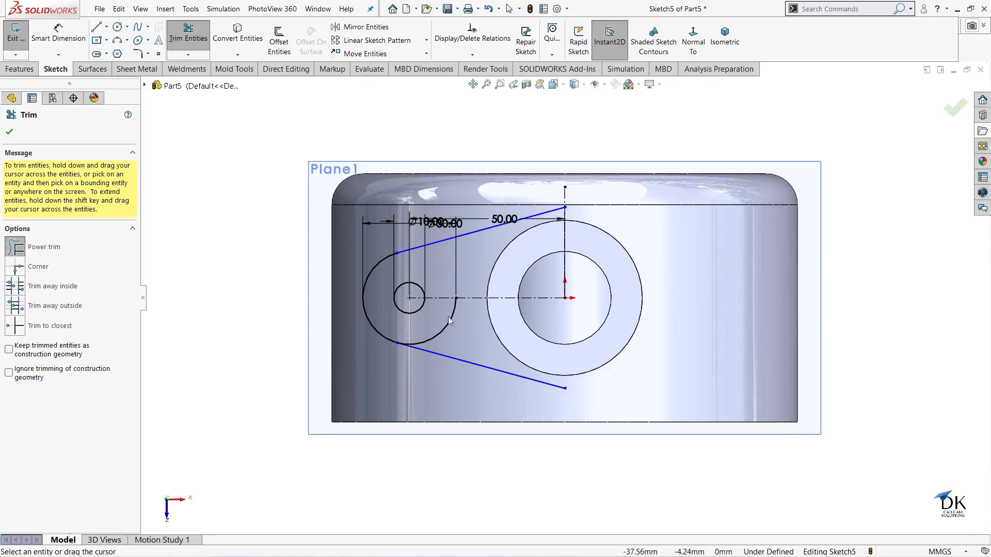
left_click(16, 134)
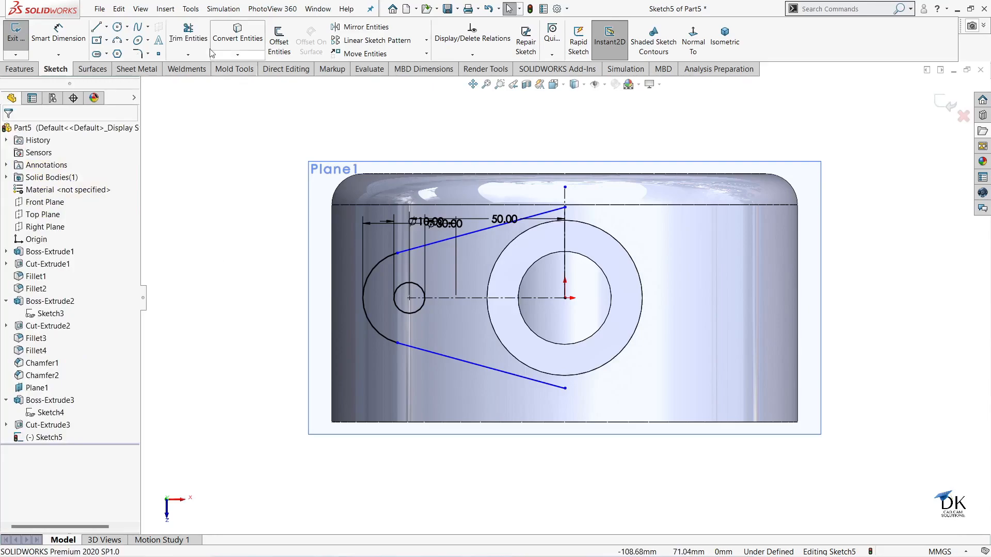
Step: Mirror both tangent lines, the end arc and the small hole circle about the vertical centerline, keeping the originals
left_click(361, 27)
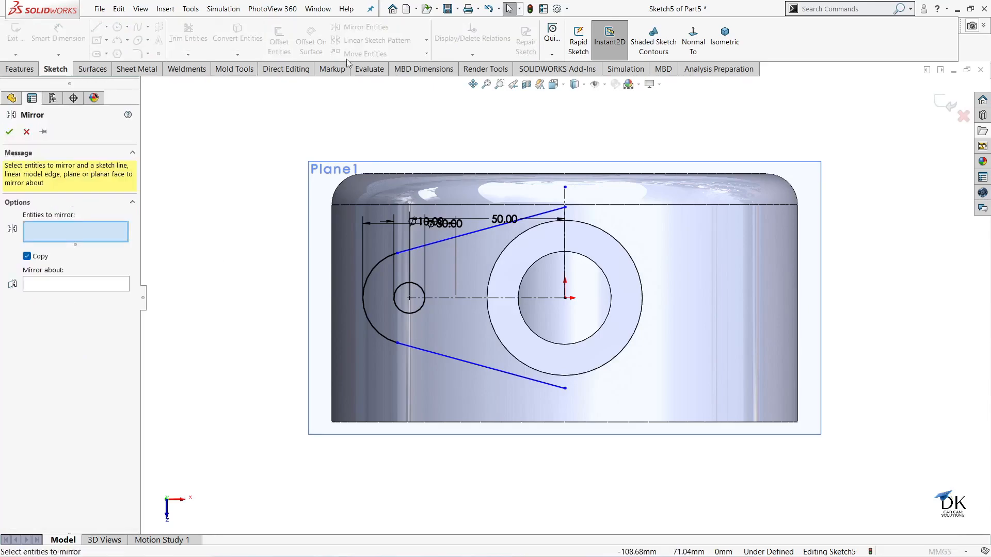
left_click(475, 228)
left_click(377, 266)
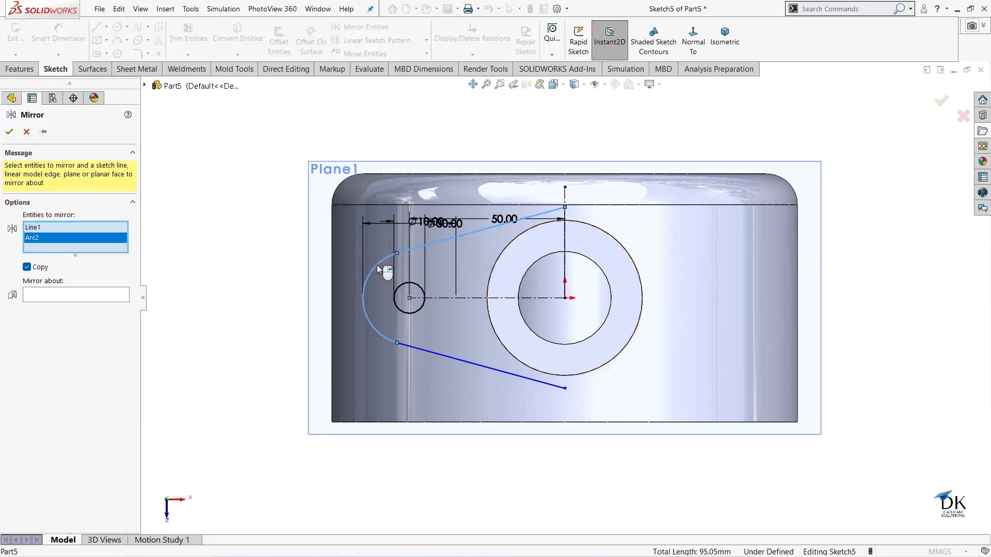
left_click(404, 288)
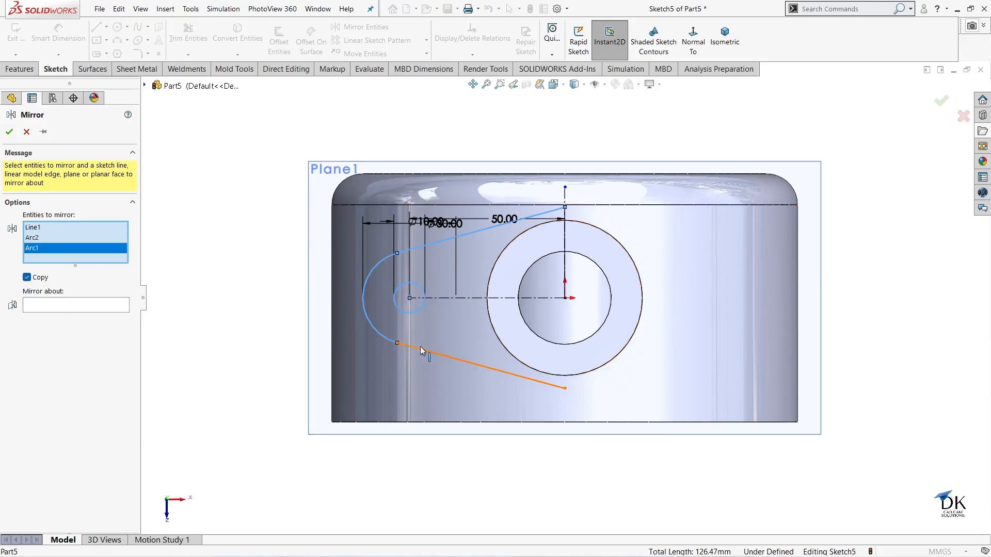
left_click(420, 348)
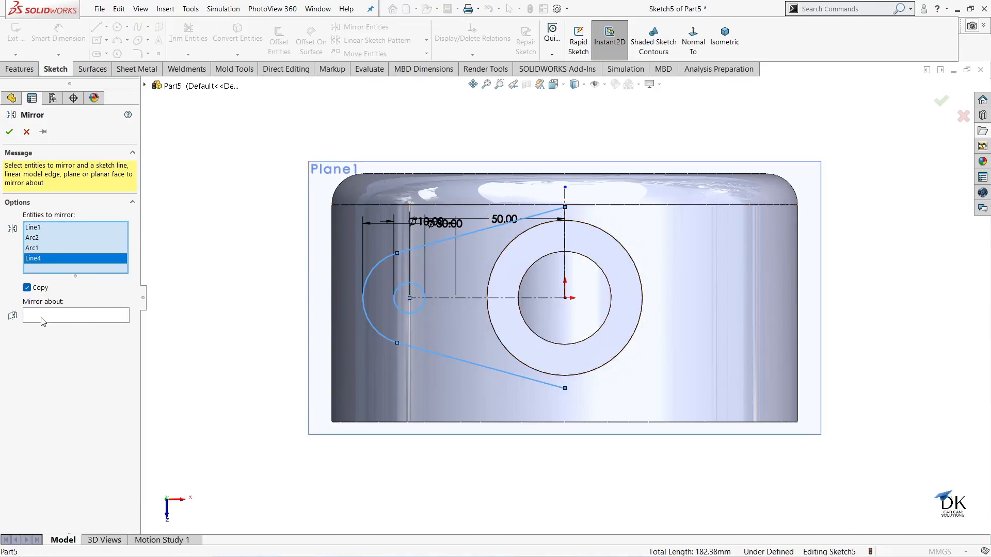
left_click(69, 315)
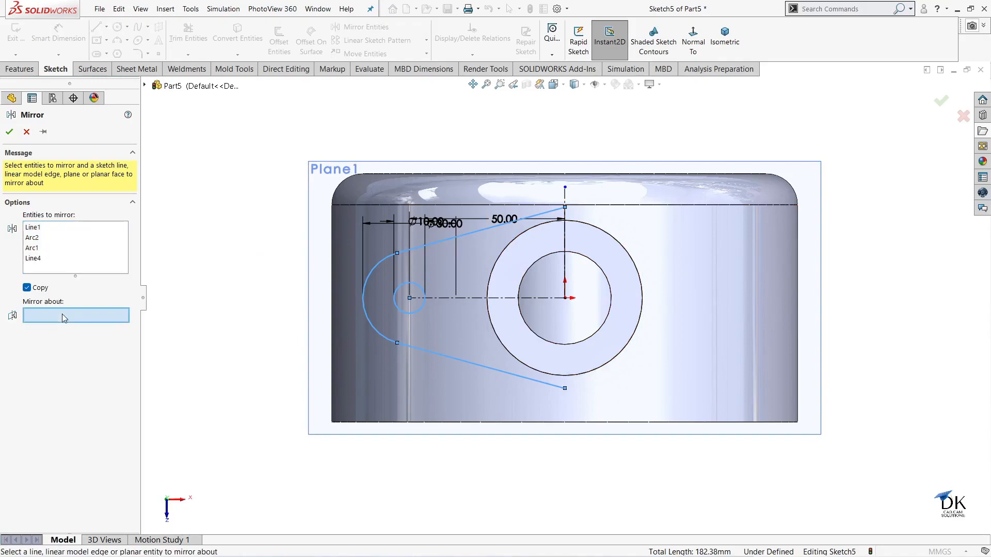
left_click(564, 236)
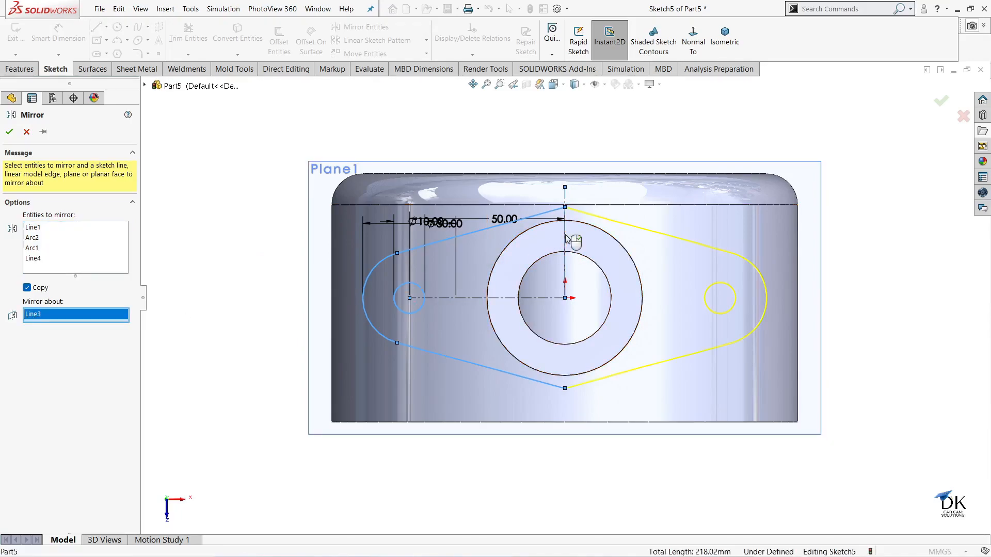
left_click(8, 132)
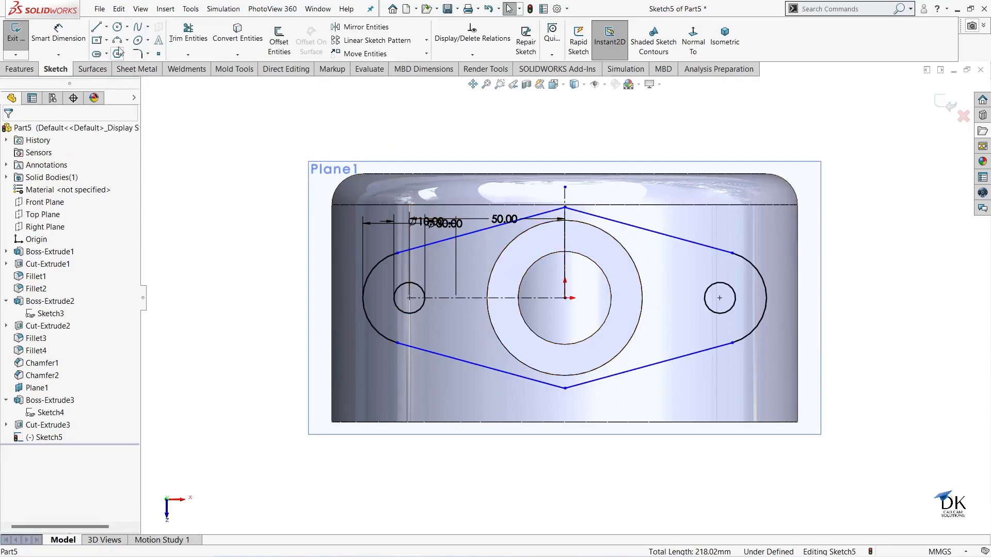
Step: Dimension the vertical distance between the flange outline's upper and lower corner points and set it to 60 mm
left_click(64, 32)
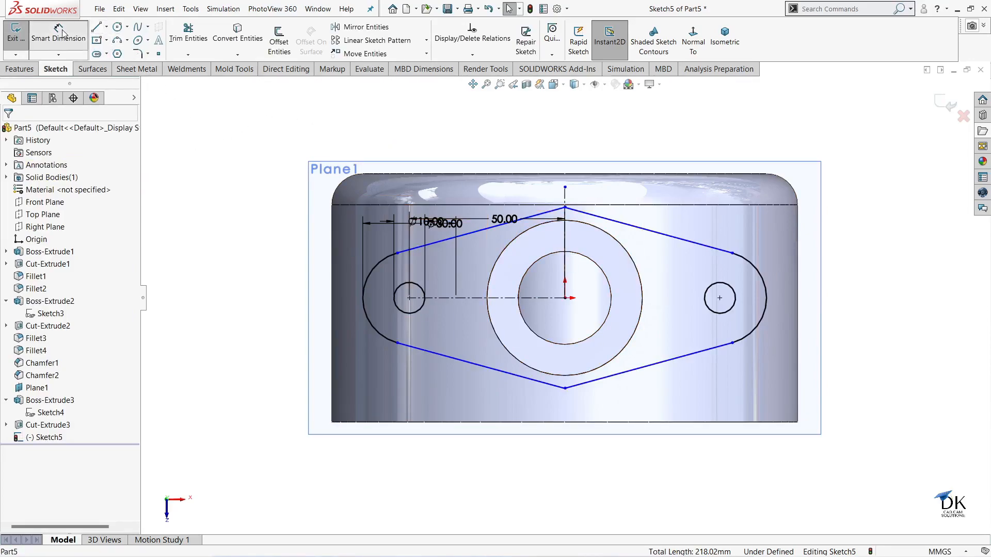
left_click(565, 209)
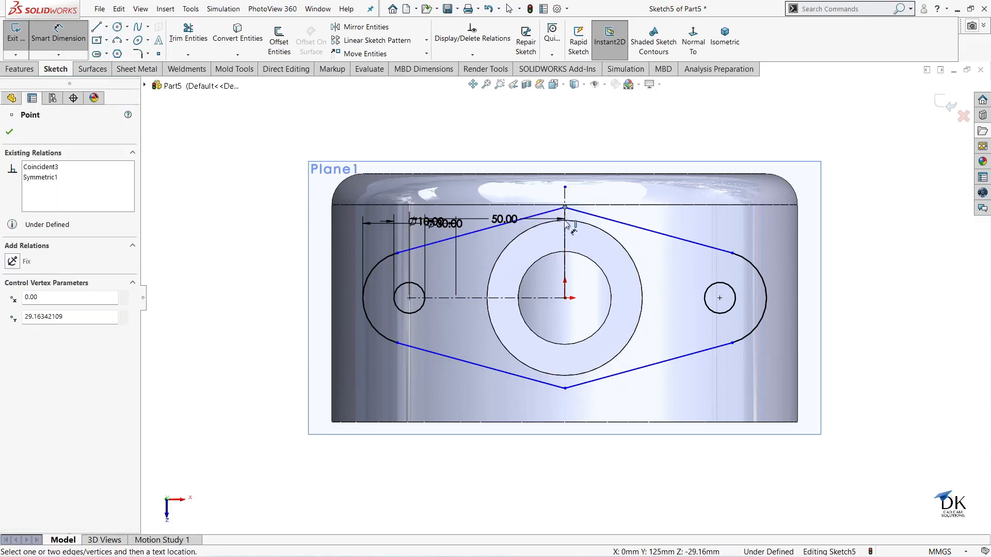
left_click(565, 388)
left_click(615, 314)
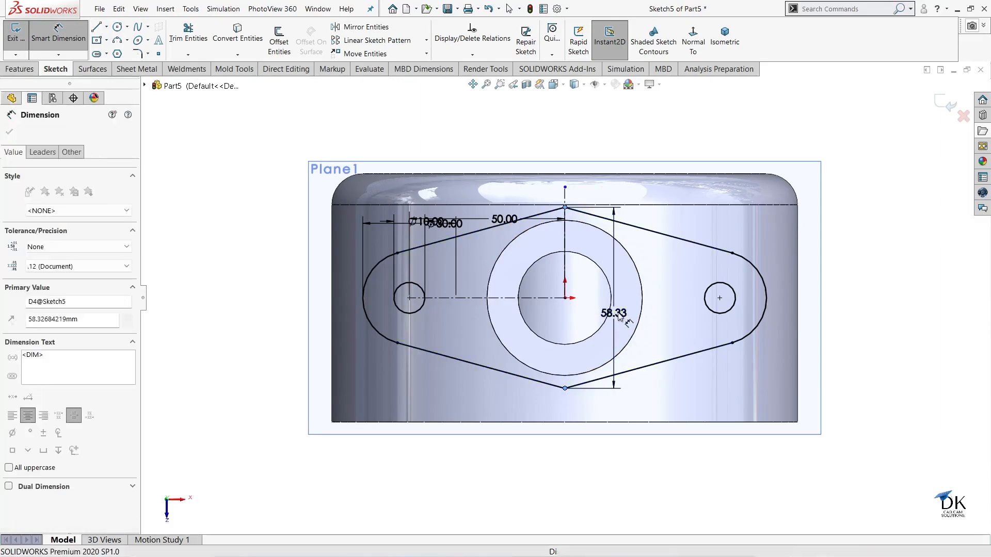
type("60")
key("Return")
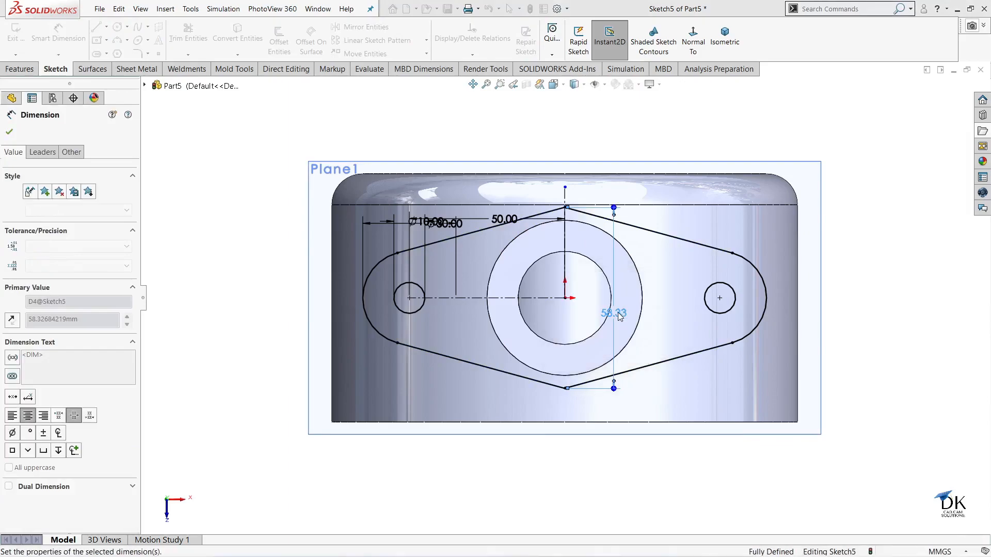
left_click(10, 132)
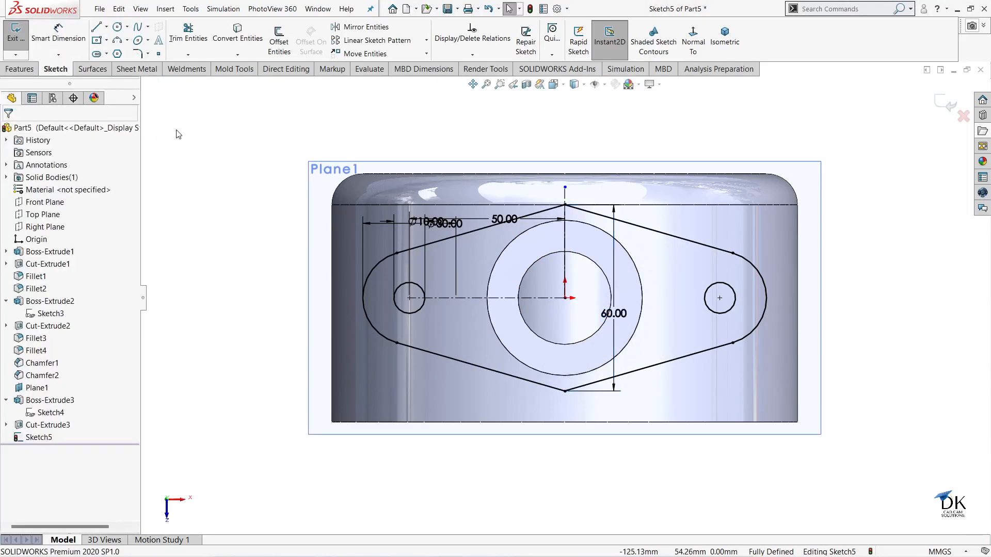
Step: Round the flange outline's upper and lower corners on the vertical centerline with 30 mm sketch fillets
left_click(137, 54)
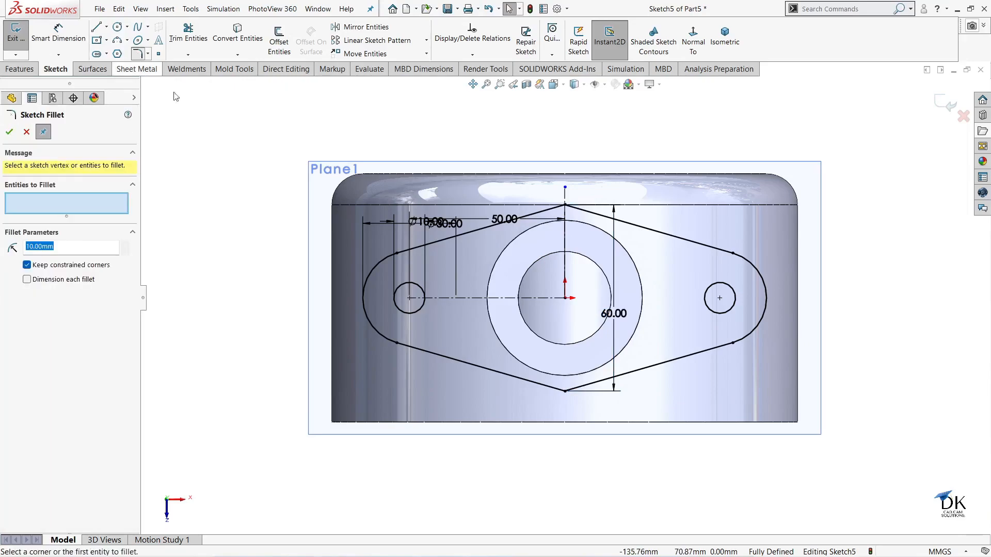
left_click(565, 206)
left_click(565, 391)
double_click(52, 258)
type("30")
key("Return")
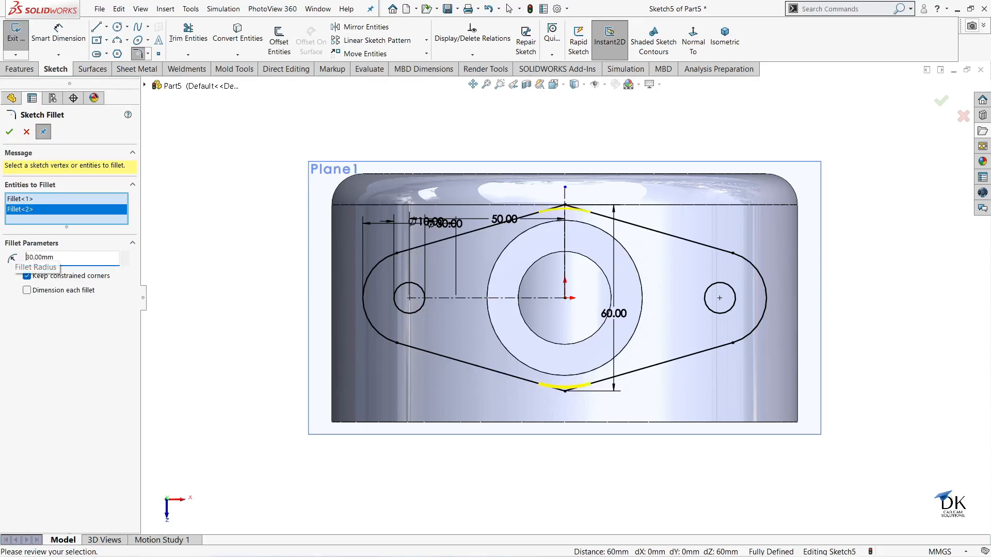
left_click(9, 133)
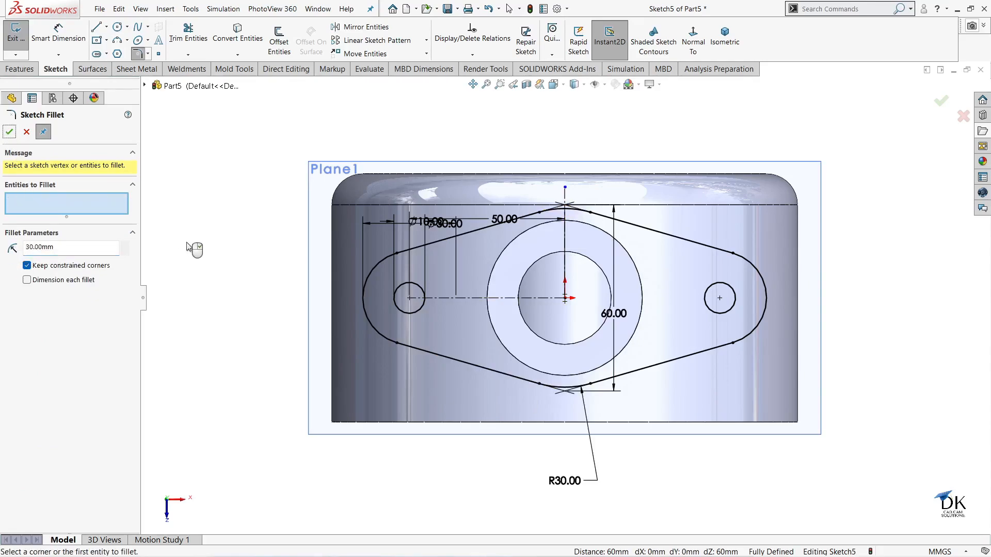
scroll(921, 256, "up", 2)
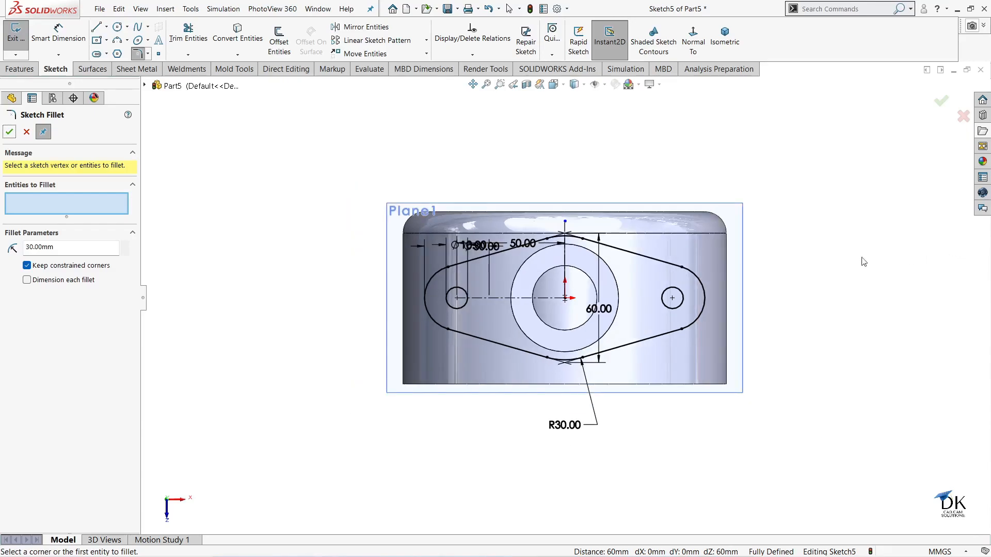
left_click(8, 133)
middle_click_drag(773, 270, 816, 214)
key("f")
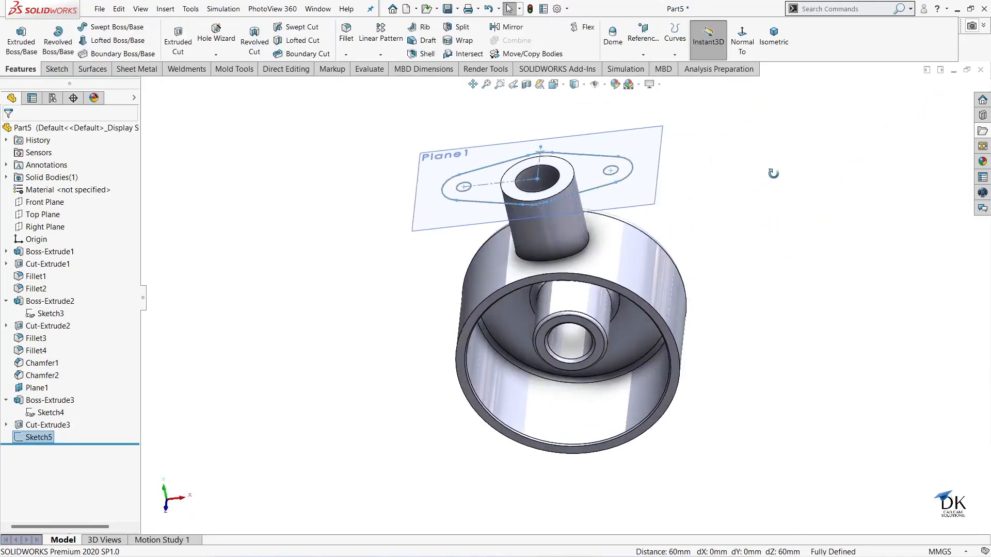
left_click(21, 38)
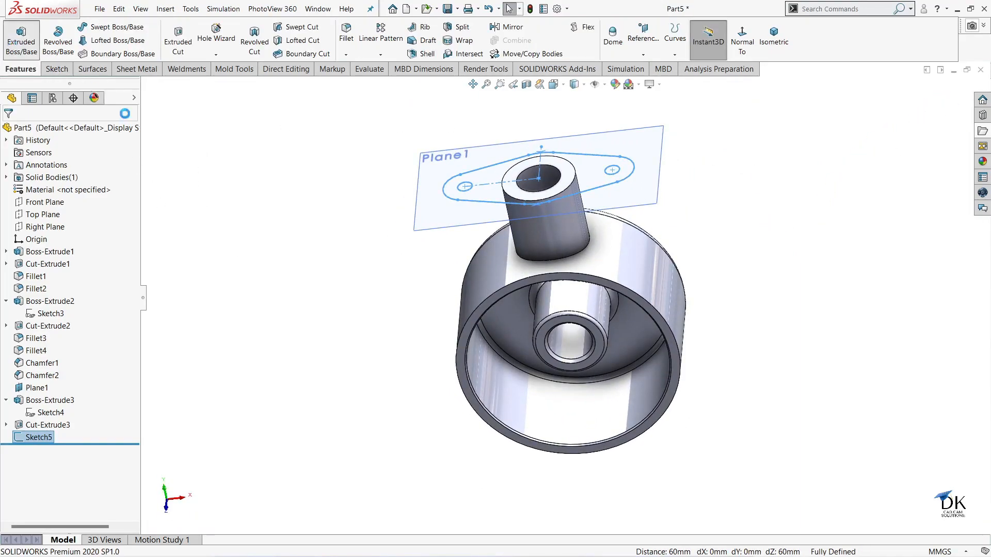
left_click(12, 202)
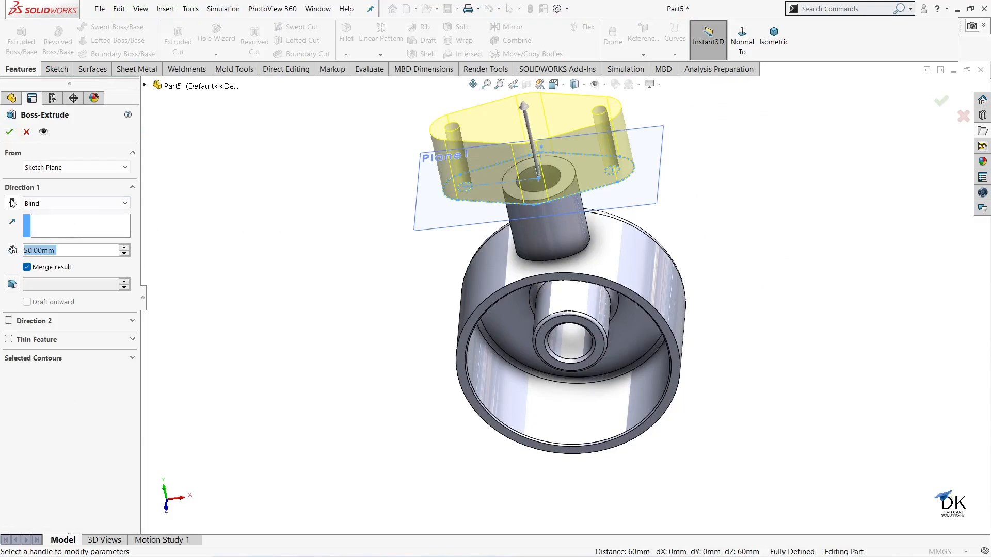
double_click(64, 250)
type("10")
key("Return")
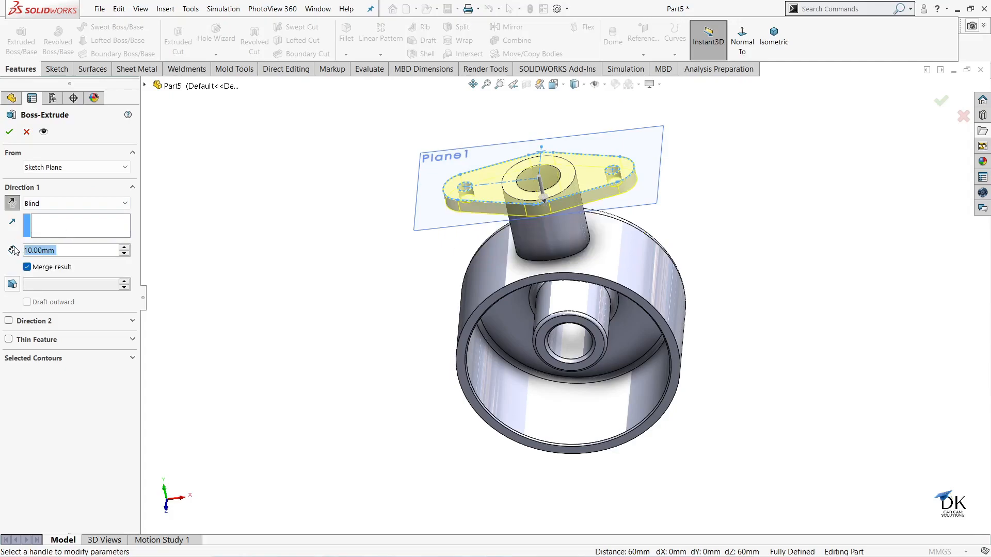
mouse_move(250, 283)
middle_mouse_down()
mouse_move(270, 265)
mouse_move(264, 162)
mouse_move(232, 215)
mouse_move(234, 263)
mouse_move(210, 265)
mouse_move(255, 279)
middle_mouse_up()
scroll(619, 176, "down", 2)
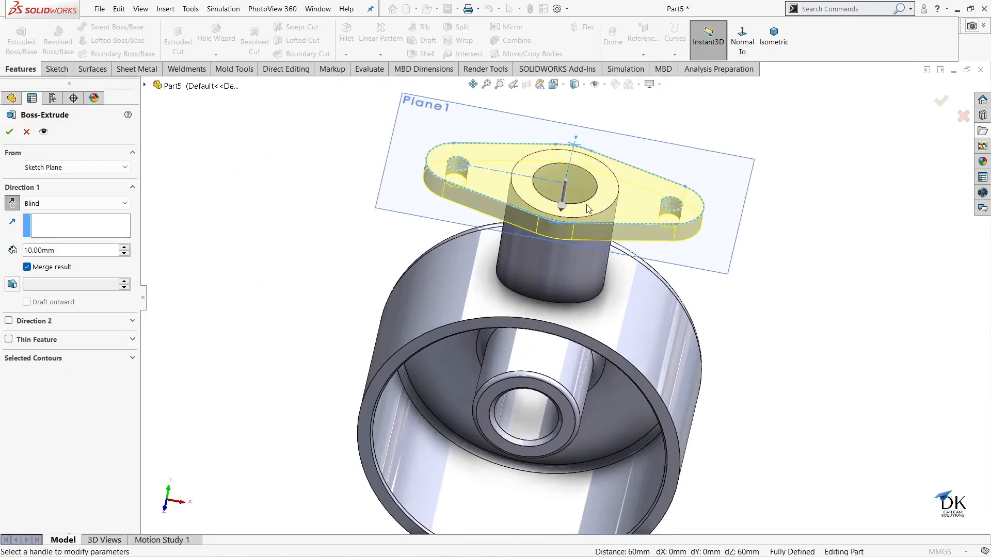
middle_click_drag(290, 235, 264, 231)
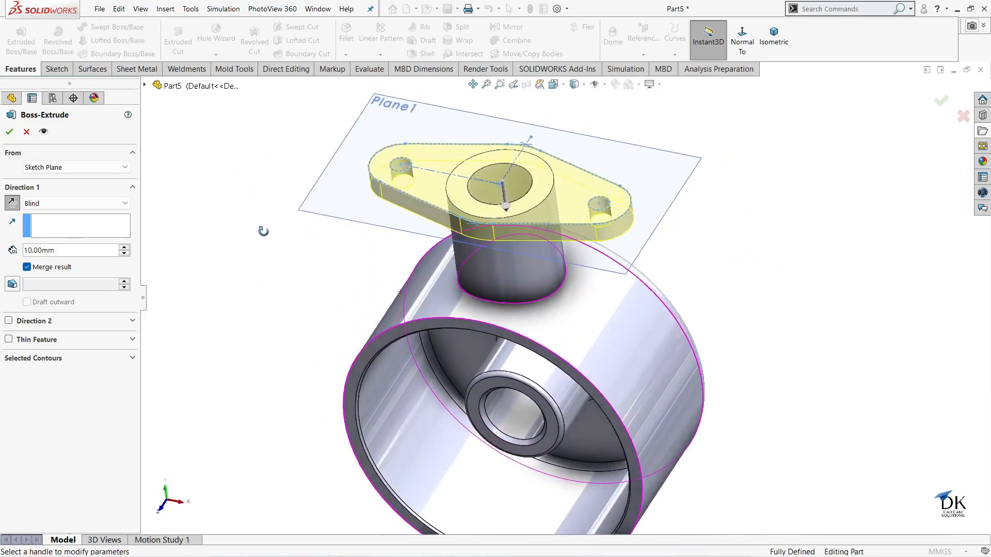
left_click(26, 132)
Step: Try to convert the outer circular edge of the side tube's end face into sketch geometry without an open sketch
middle_click_drag(177, 200, 202, 256)
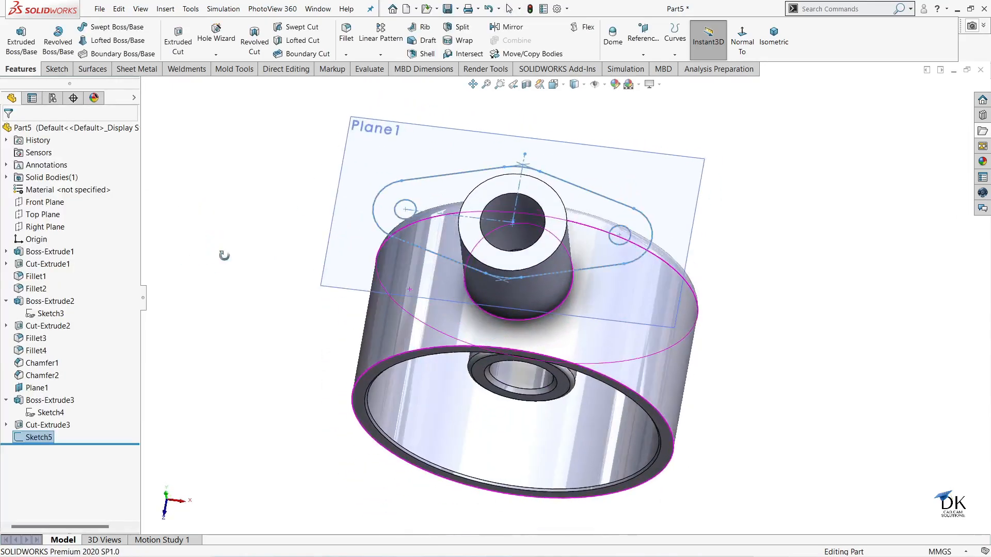
scroll(556, 229, "down", 2)
scroll(555, 229, "down", 2)
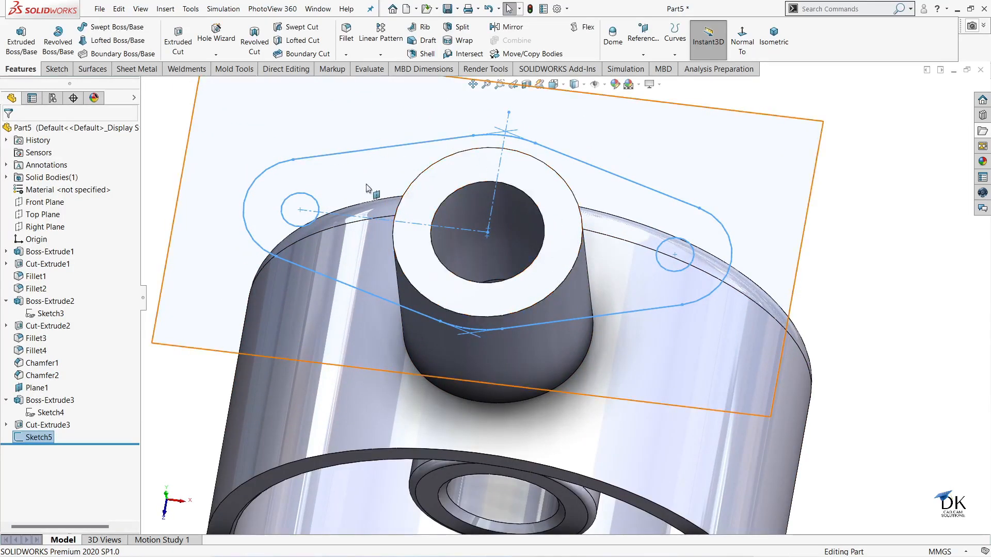
left_click(411, 184)
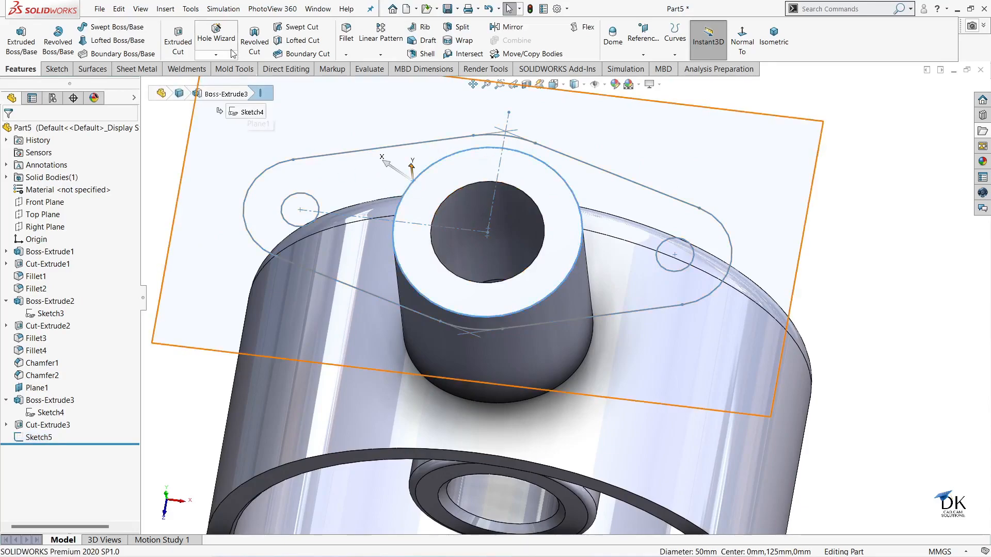
left_click(61, 70)
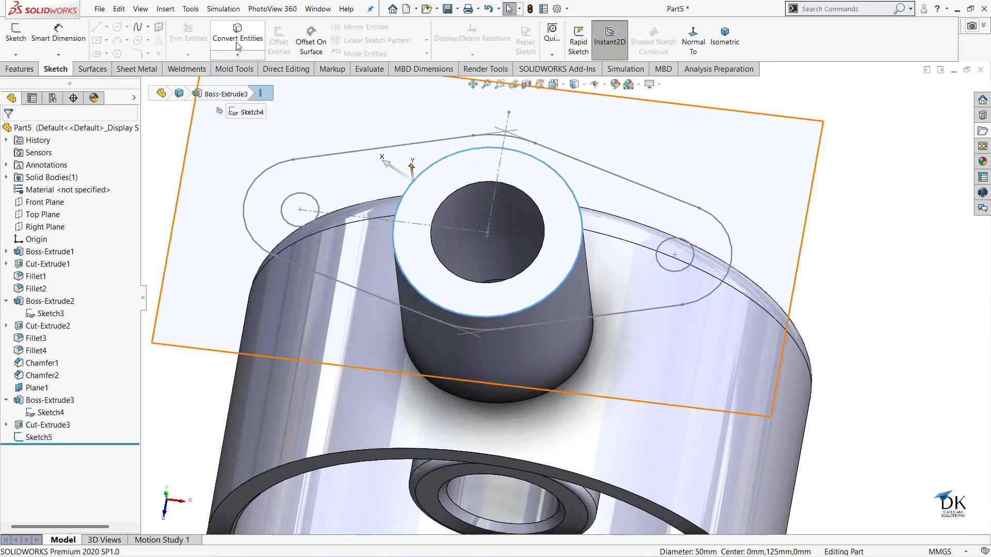
left_click(238, 34)
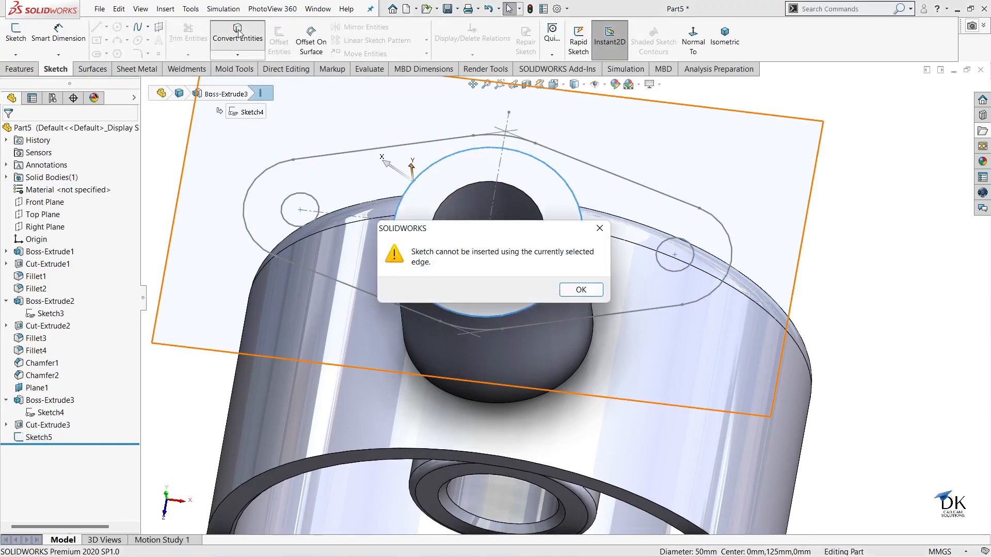
left_click(599, 228)
Step: Reopen the flange sketch, convert the side tube's outer circular end edge into it, and exit the sketch
middle_click_drag(859, 216, 851, 205)
key("ctrl+z")
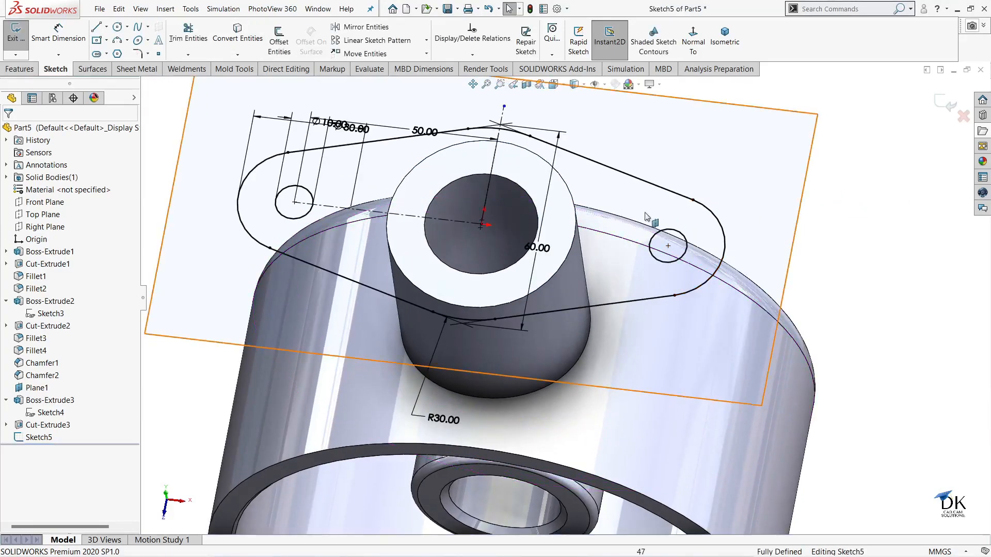
left_click(466, 147)
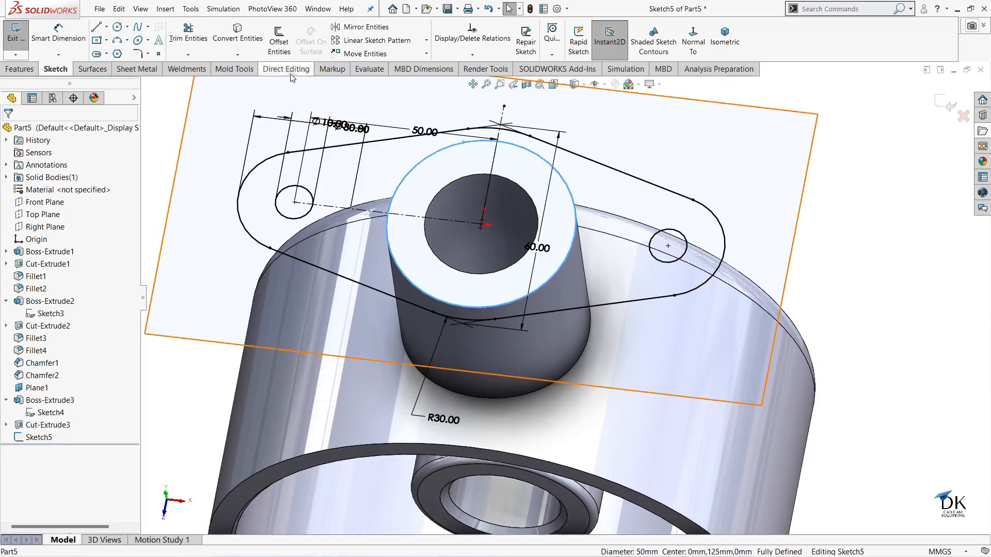
left_click(237, 36)
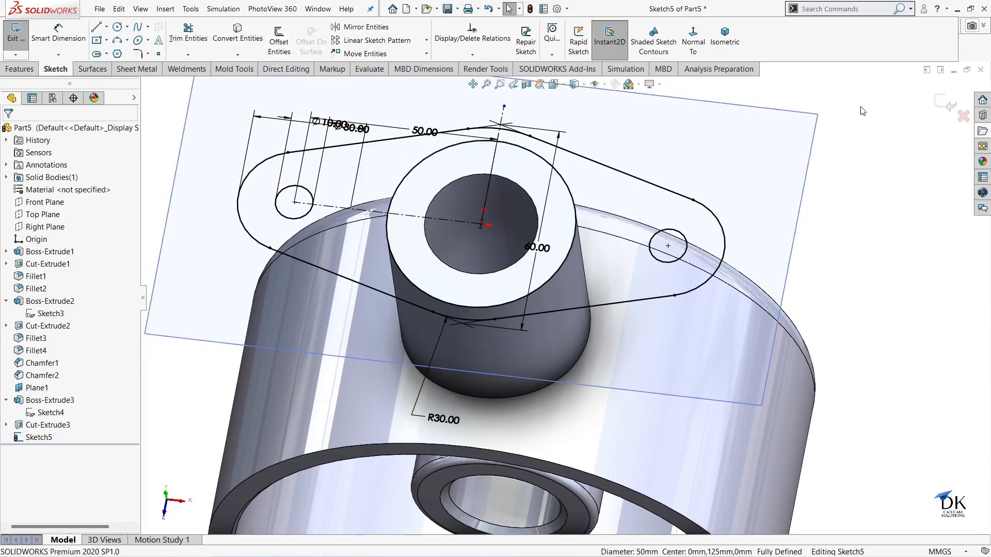
left_click(938, 105)
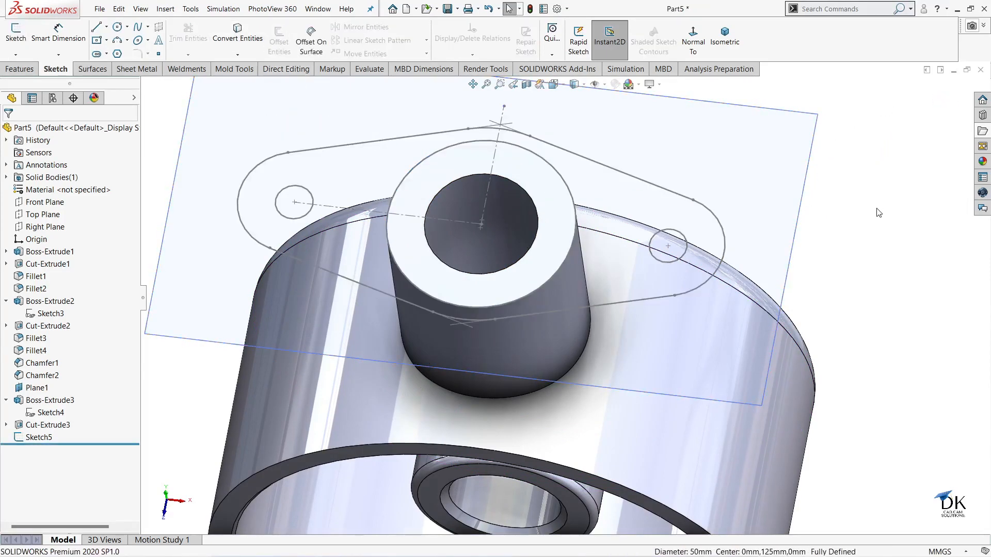
Step: Start a boss extrusion of the flange sketch using only the region between its outline, the two holes and the tube circle
middle_click_drag(828, 230, 838, 230)
scroll(838, 231, "up", 1)
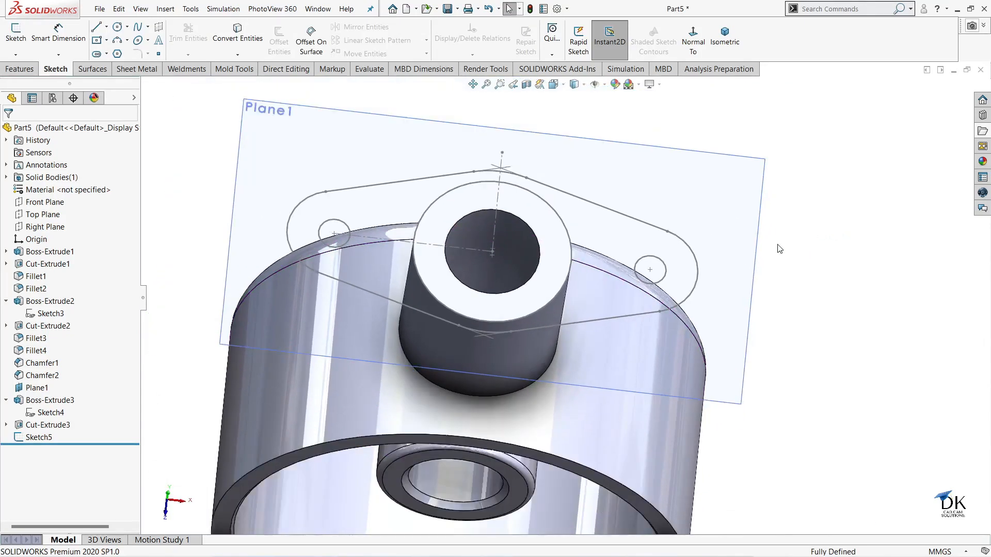
left_click(21, 70)
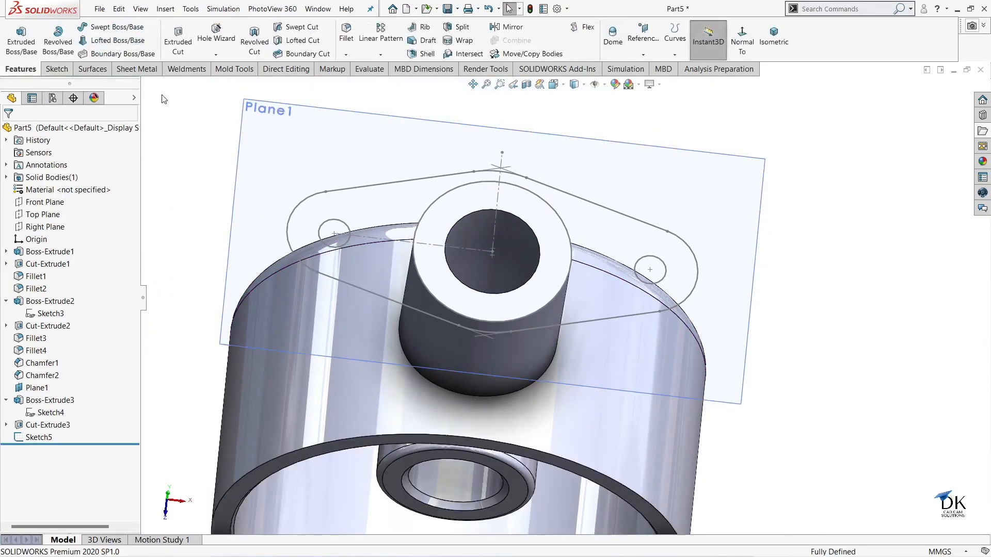
left_click(21, 39)
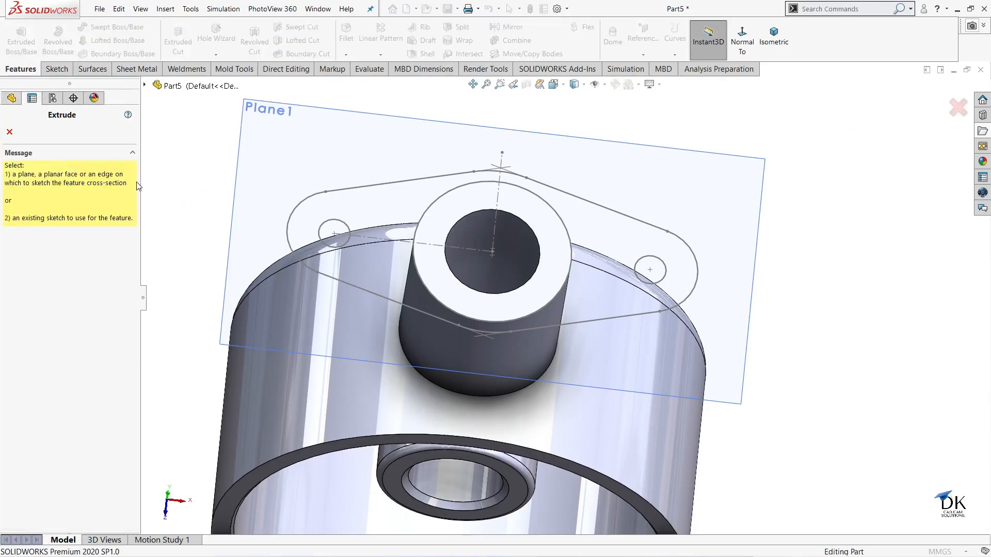
left_click(350, 194)
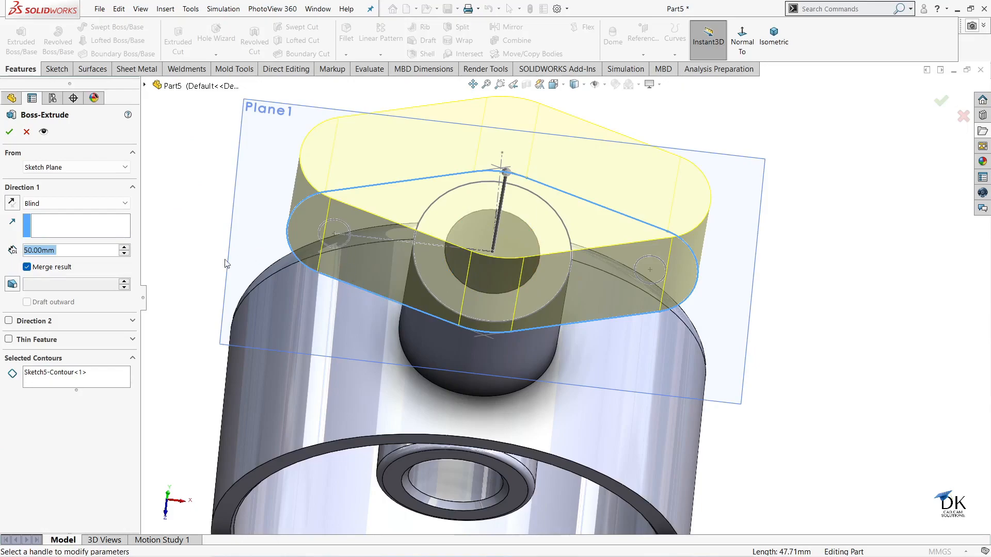
left_click(57, 375)
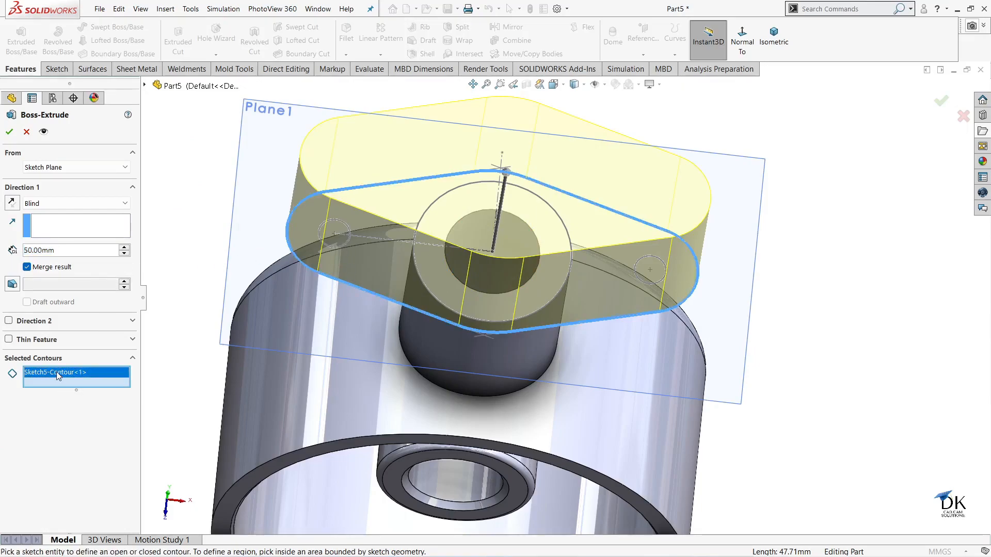
left_click(353, 264)
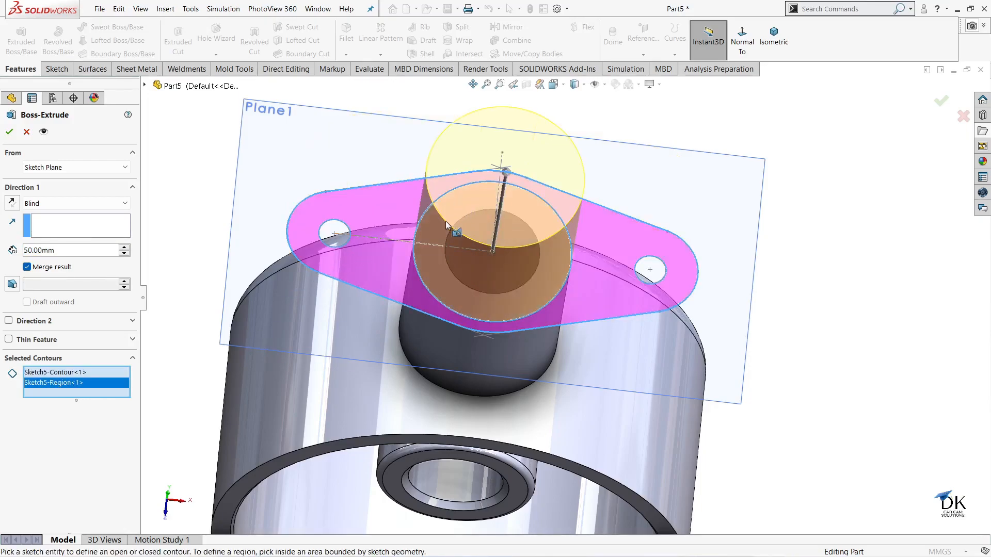
right_click(75, 371)
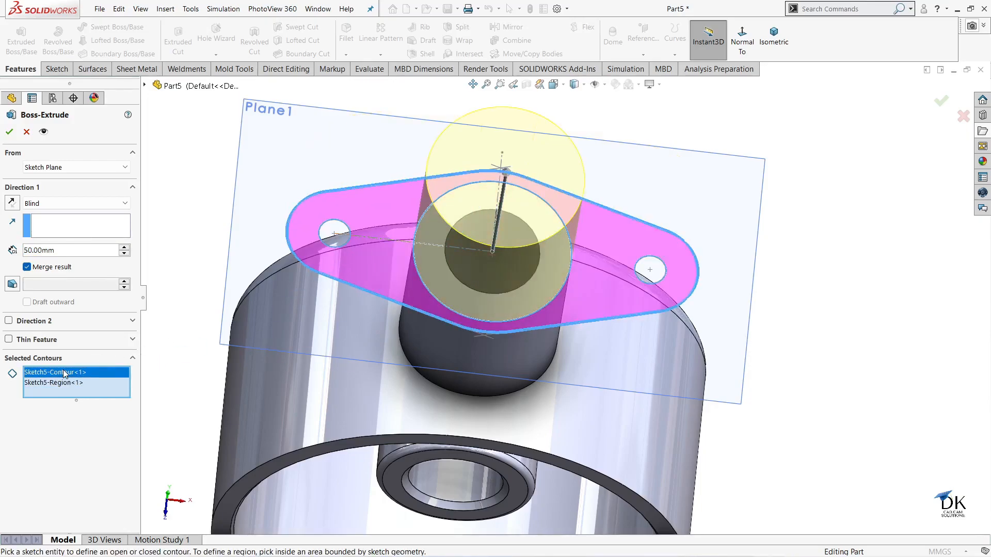
left_click(93, 391)
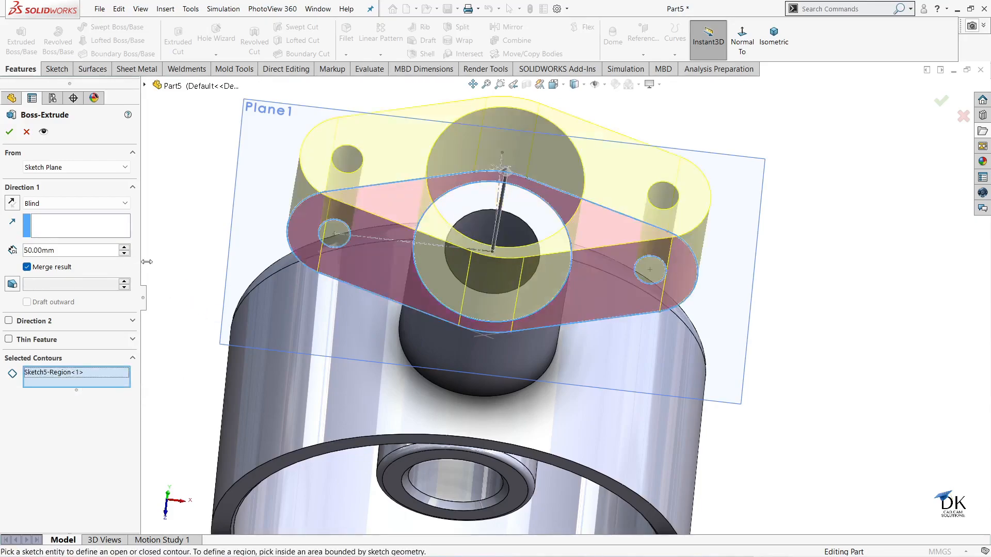
Step: Reverse the flange extrusion toward the cylinder, set its depth to 10 mm and accept it
left_click(12, 203)
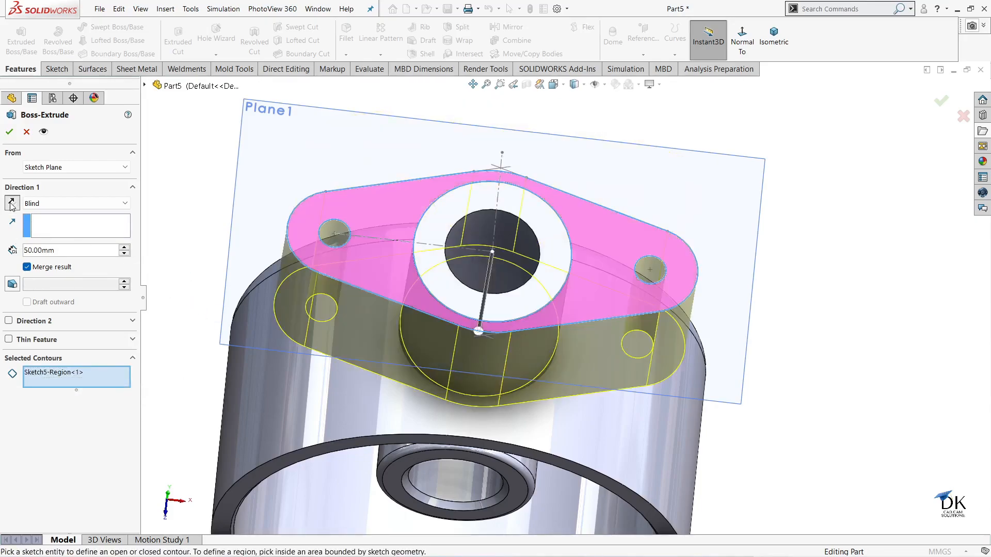
left_click_drag(66, 250, 15, 250)
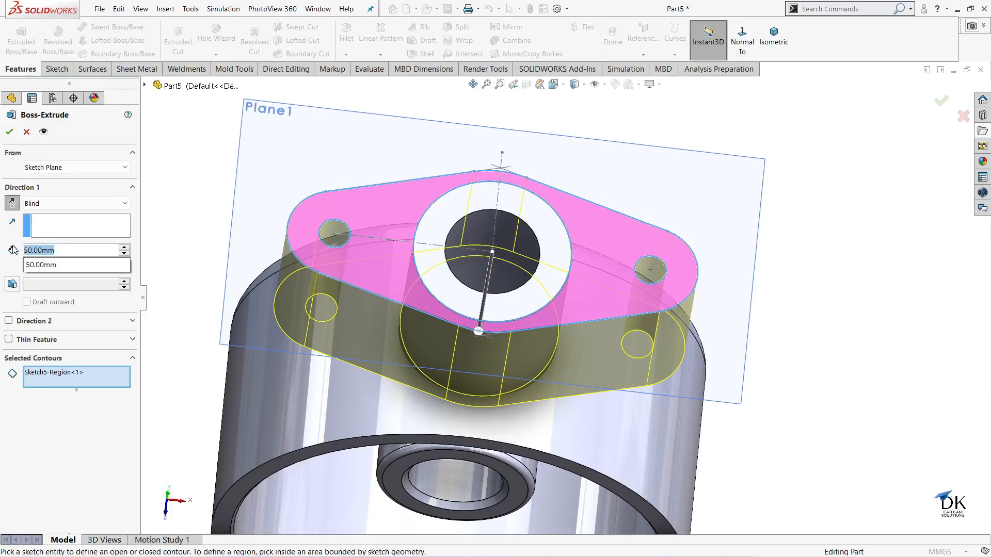
type("10")
key("Return")
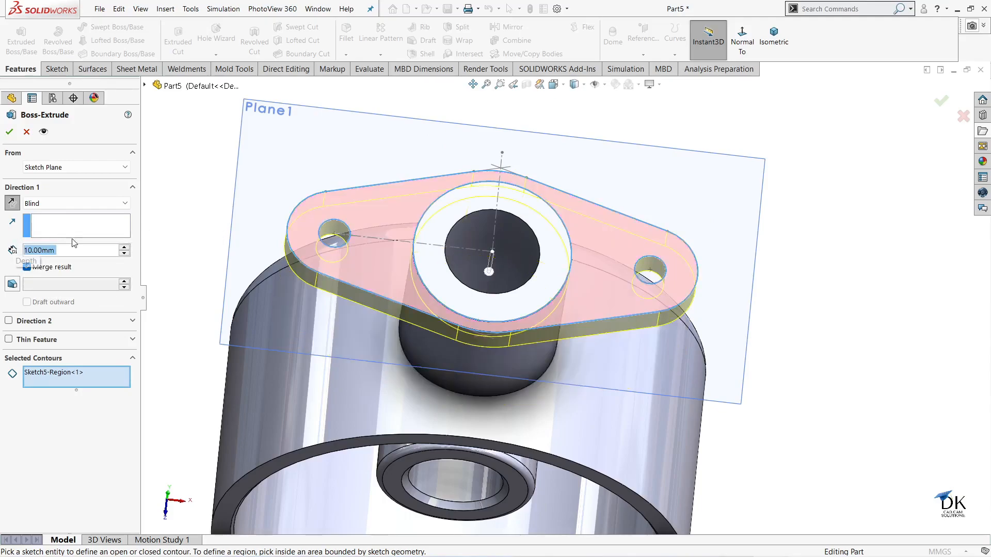
left_click(9, 132)
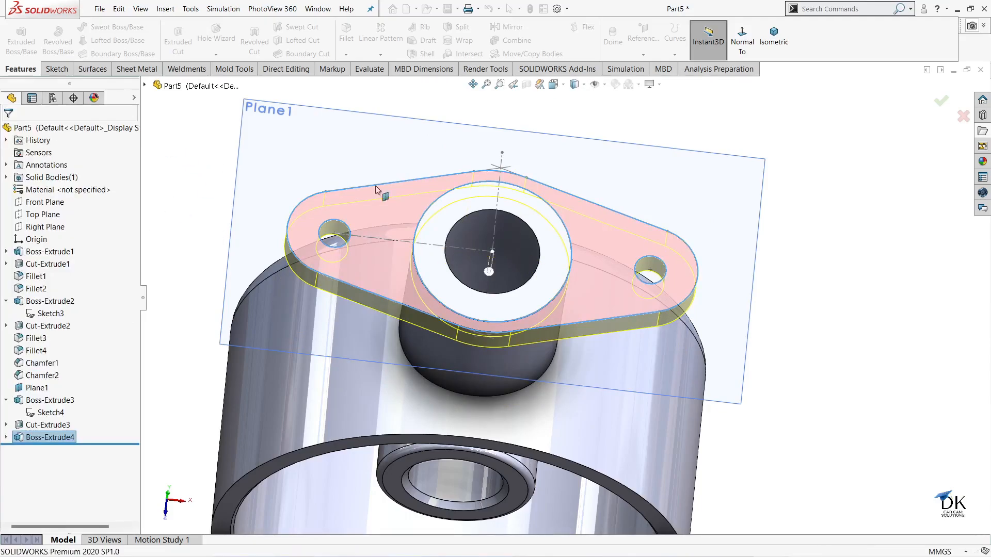
left_click(836, 266)
Step: Hide the reference plane at the flange's outer face
mouse_move(826, 271)
middle_mouse_down()
mouse_move(835, 184)
mouse_move(821, 203)
middle_mouse_up()
scroll(809, 209, "up", 3)
middle_click_drag(771, 243, 744, 232)
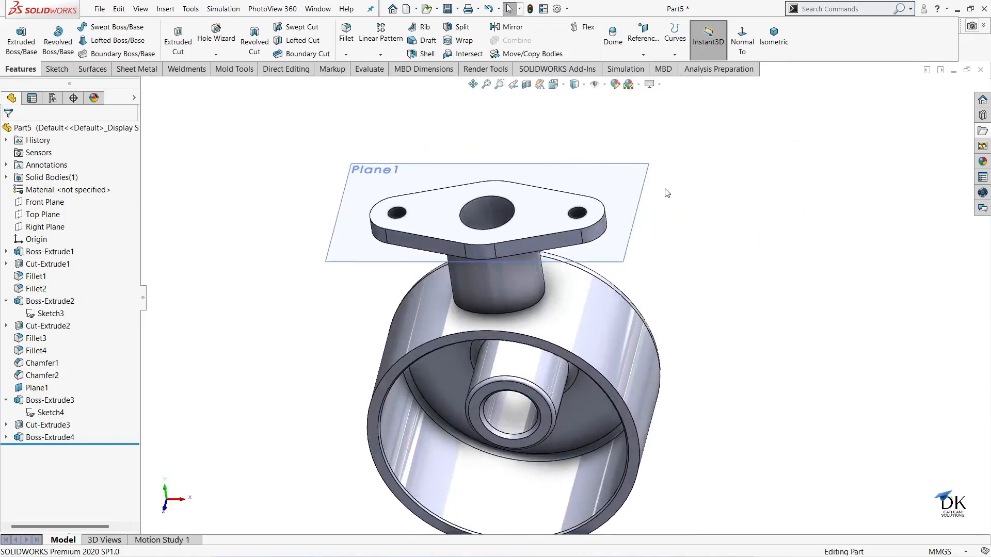
left_click(646, 186)
left_click(691, 147)
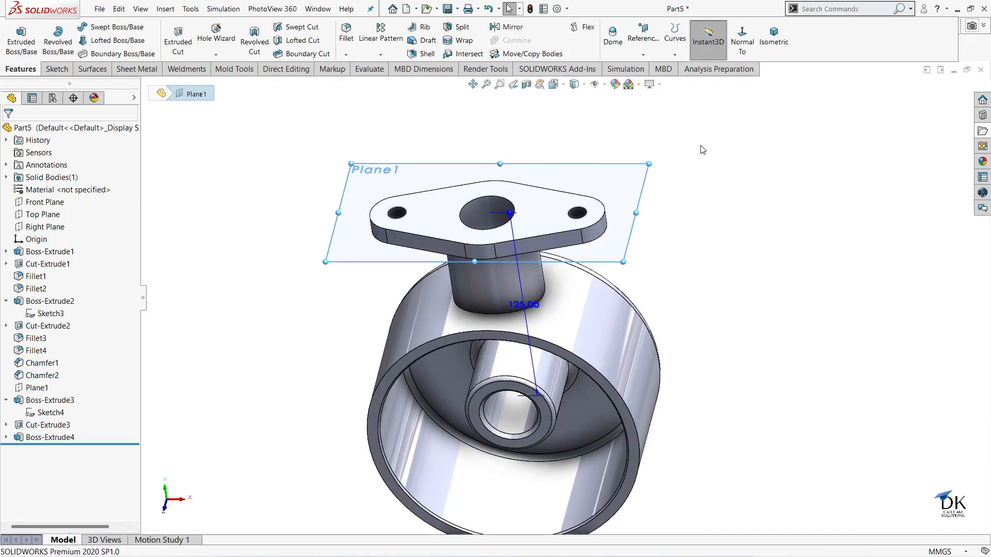
middle_click_drag(714, 214, 629, 431)
middle_click_drag(680, 336, 679, 316)
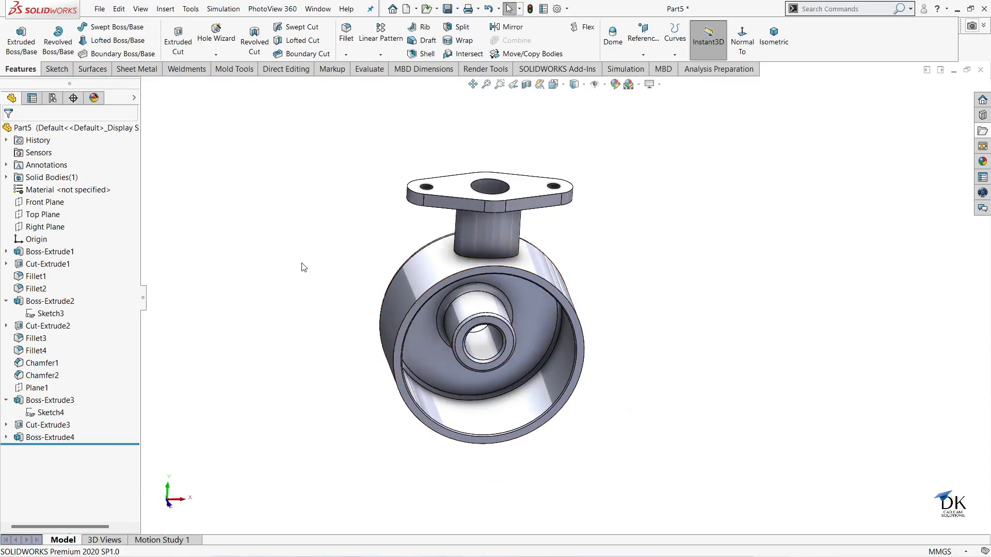
Step: Create a reference plane offset 125 mm from the Right Plane with the offset direction flipped
left_click(643, 38)
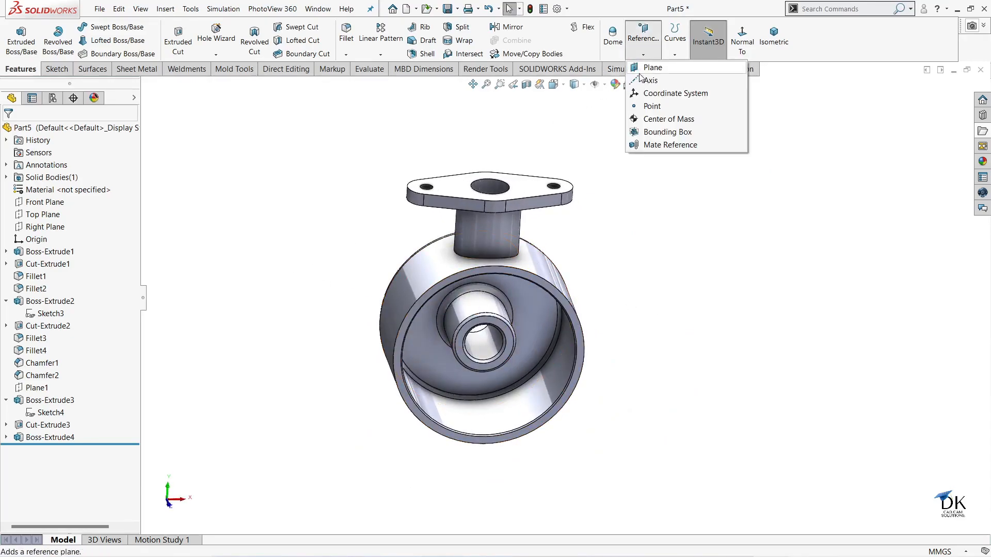
left_click(646, 68)
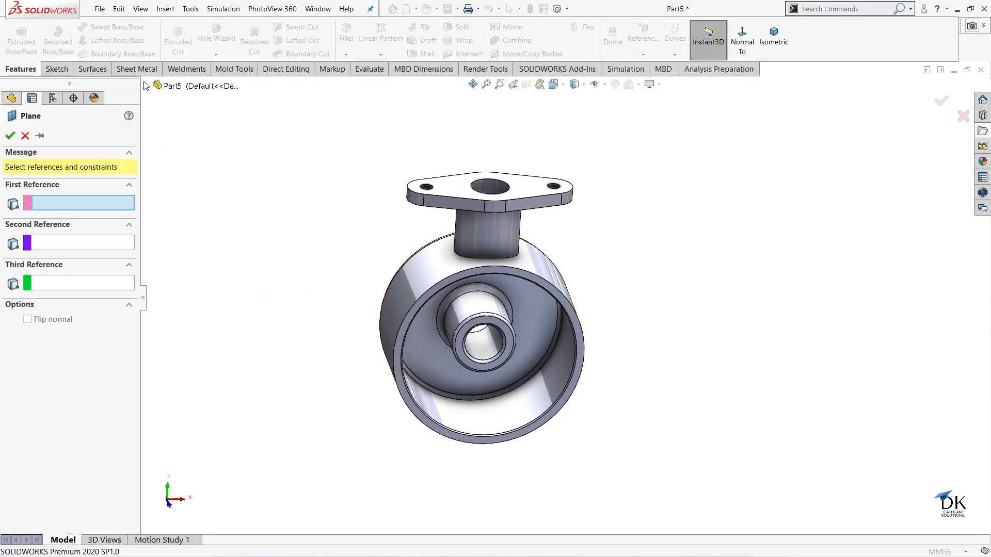
left_click(147, 86)
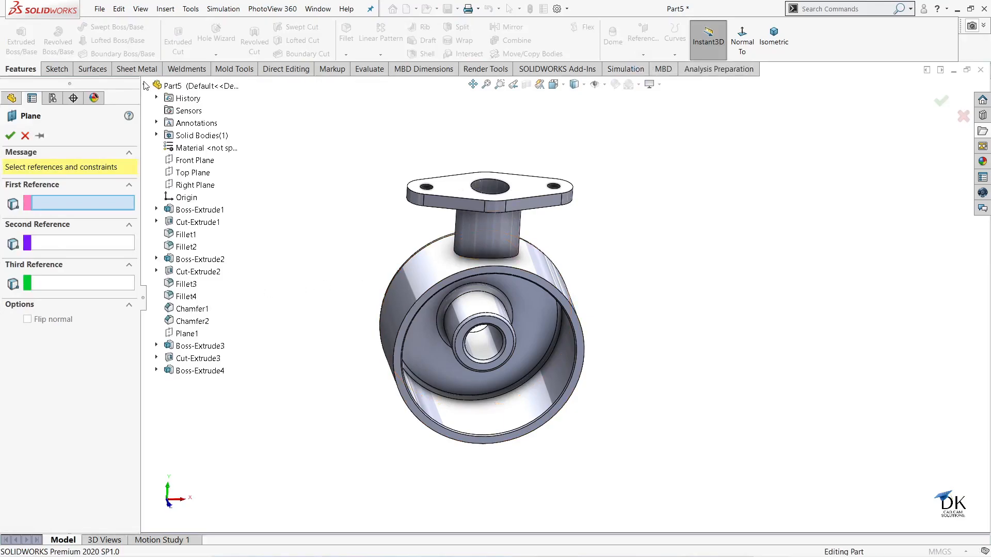
left_click(182, 185)
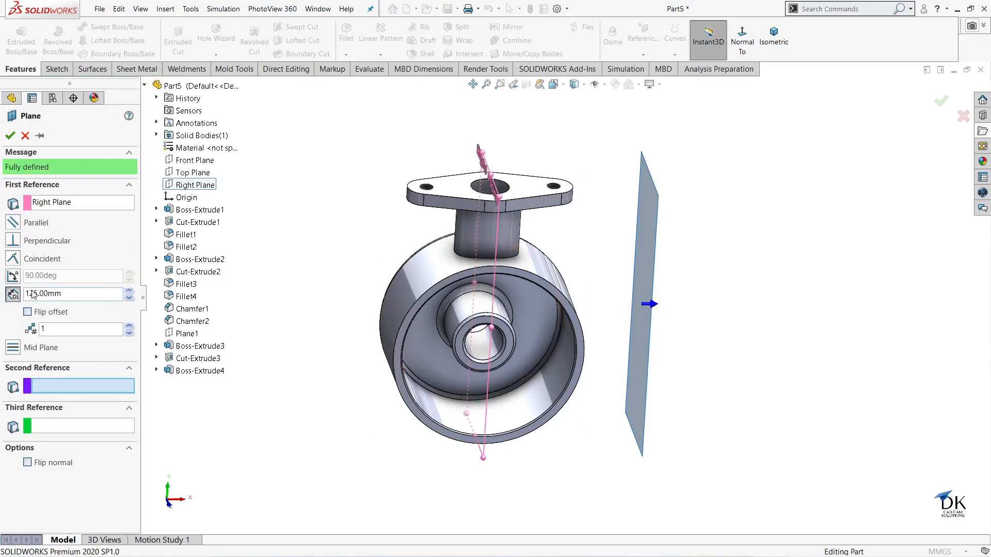
left_click(28, 313)
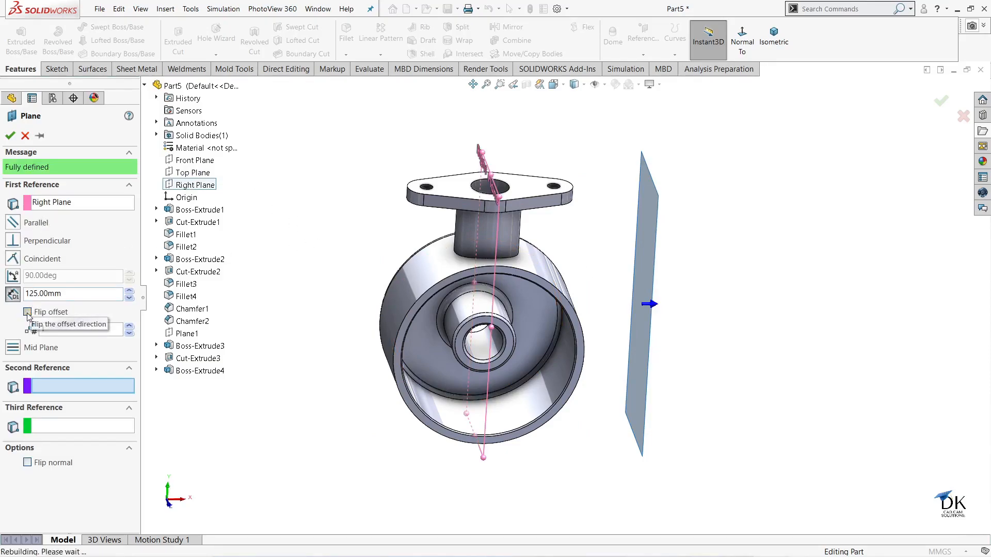
left_click(10, 136)
Step: Start a sketch on the new offset plane and view it face-on
mouse_move(700, 216)
middle_mouse_down()
mouse_move(722, 216)
mouse_move(713, 215)
middle_mouse_up()
left_click(250, 261)
left_click(293, 227)
left_click(699, 39)
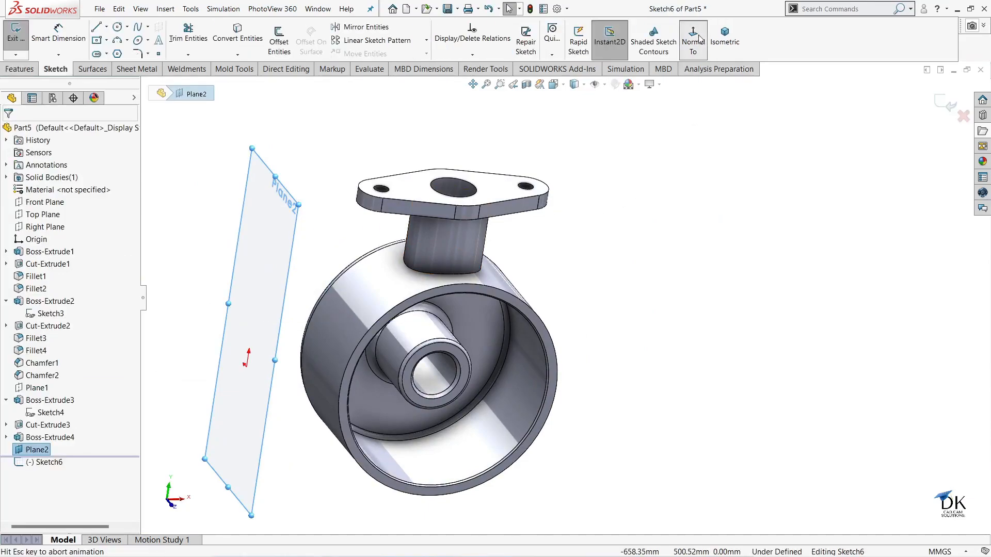
left_click(698, 39)
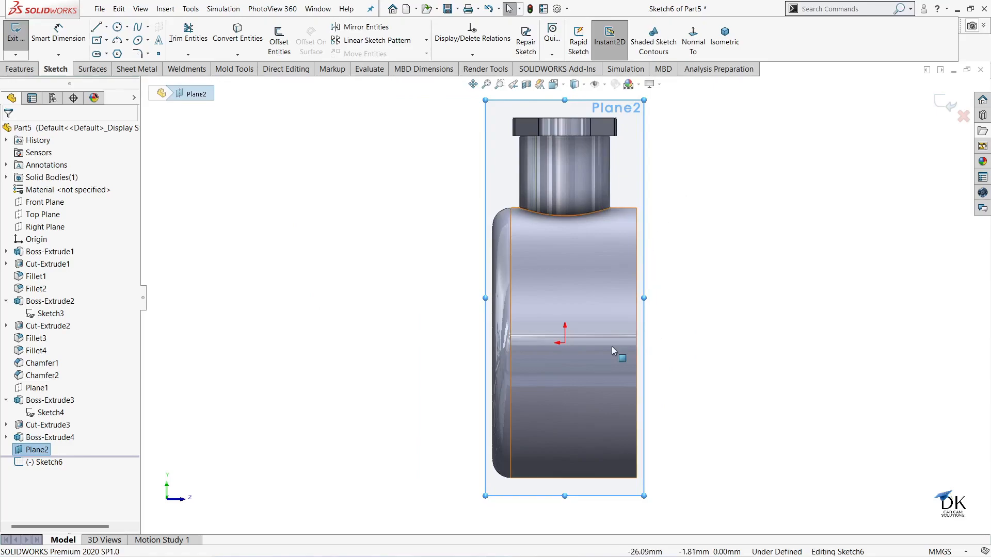
Step: Consult the reference drawing for the second side tube and sketch two concentric circles about 39 mm and 47 mm in diameter at the origin
scroll(609, 355, "down", 4)
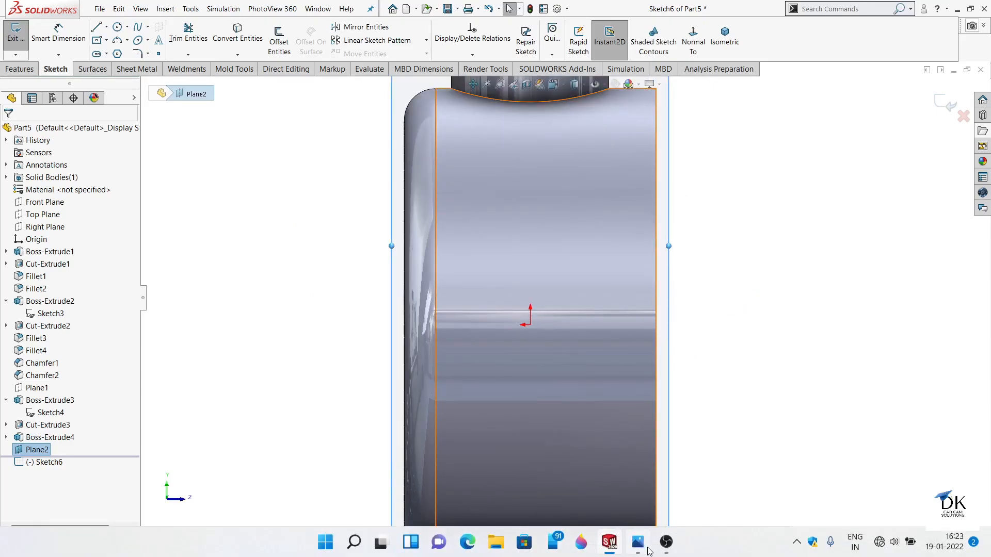
left_click(638, 542)
scroll(582, 301, "up", 4)
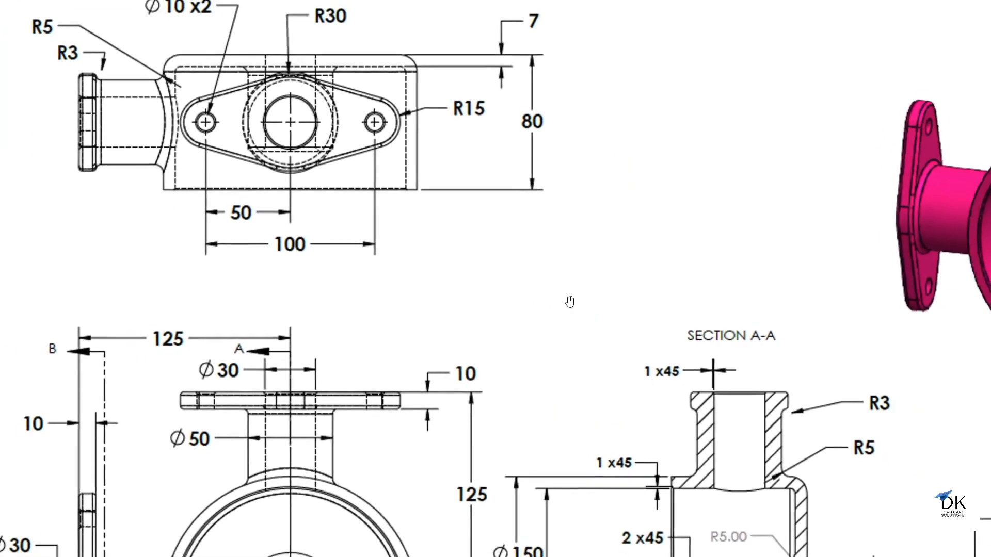
scroll(569, 302, "down", 4)
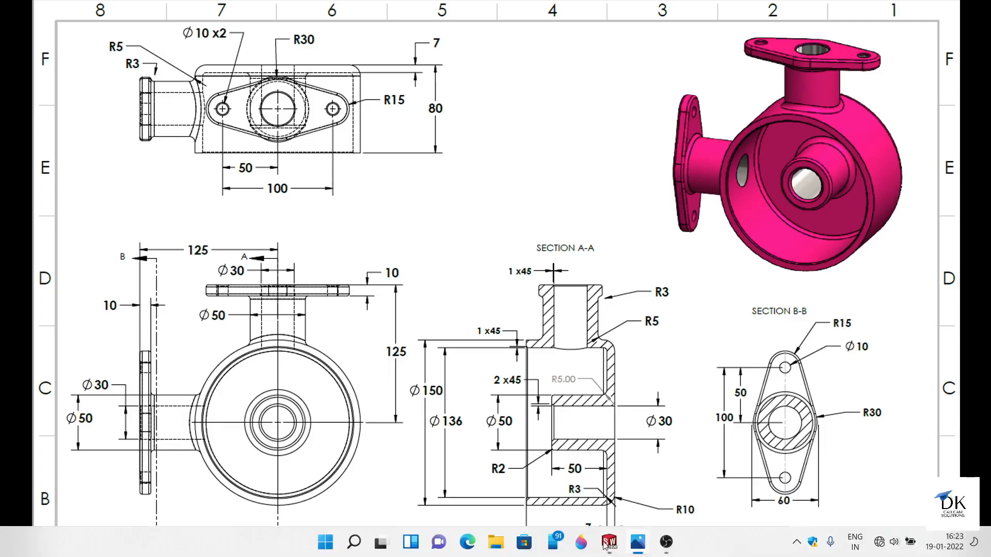
left_click(611, 541)
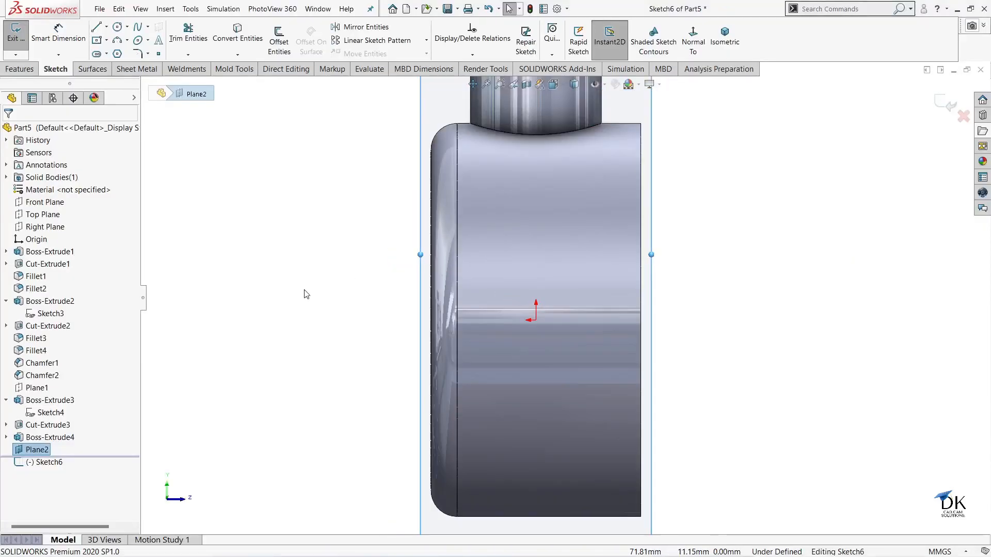
left_click(118, 26)
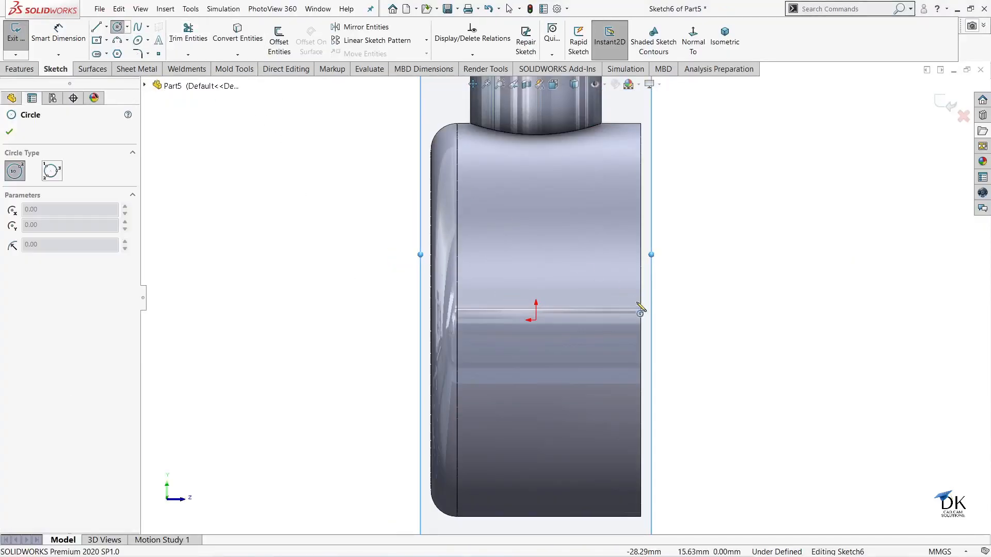
left_click(537, 321)
left_click(568, 358)
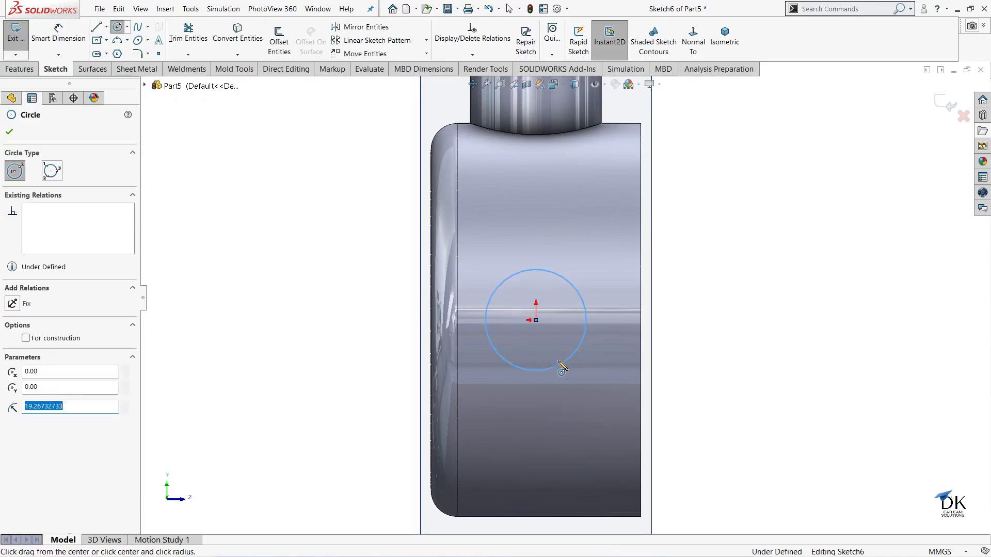
left_click(537, 321)
left_click(567, 374)
Step: Dimension the inner circle's diameter to 30 mm and the outer circle's to 50 mm, and exit the sketch
left_click(59, 37)
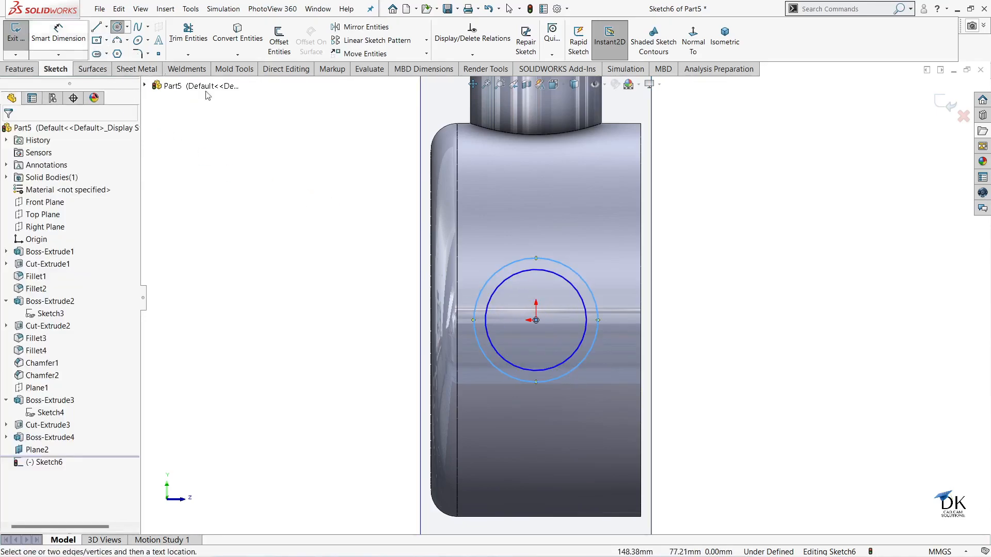
left_click(550, 271)
left_click(565, 237)
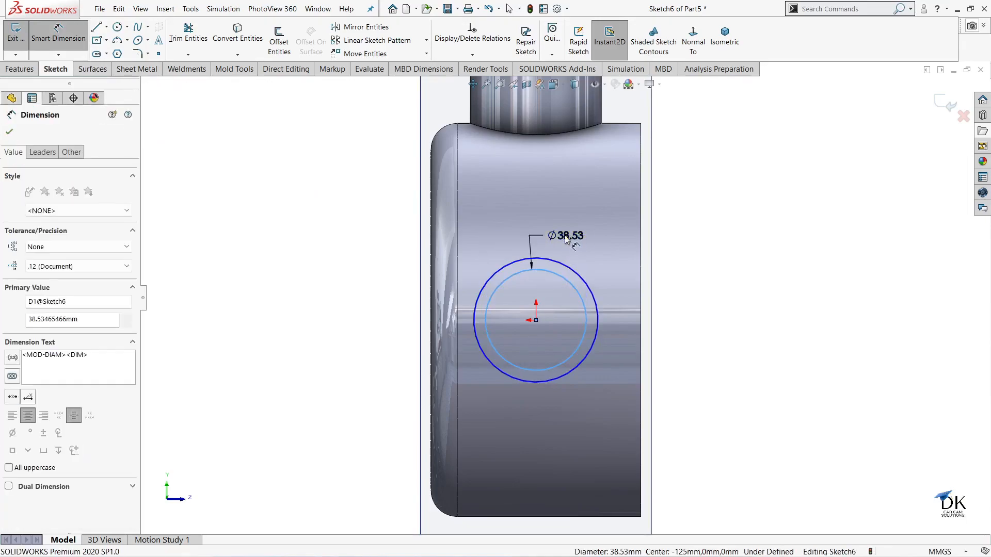
type("30")
key("Return")
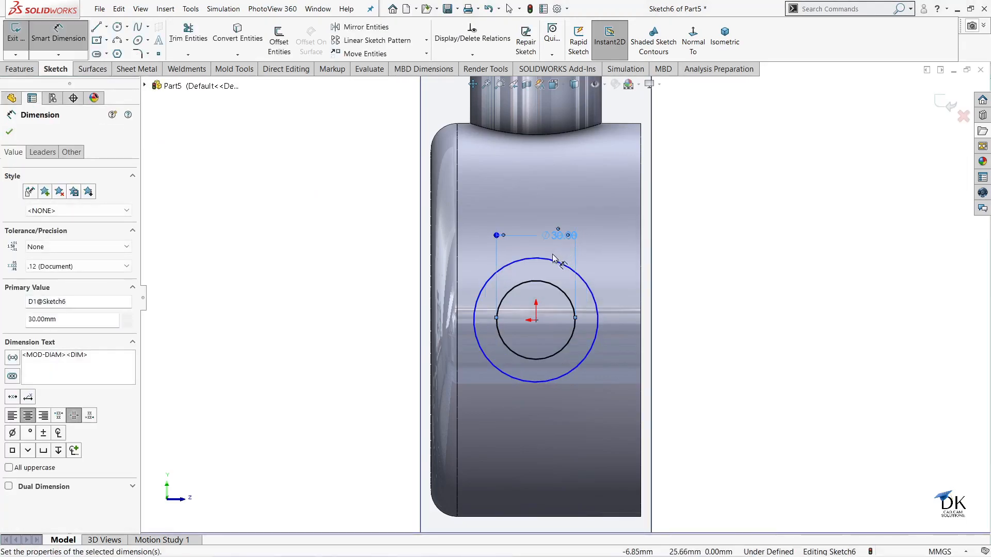
left_click(557, 261)
left_click(553, 204)
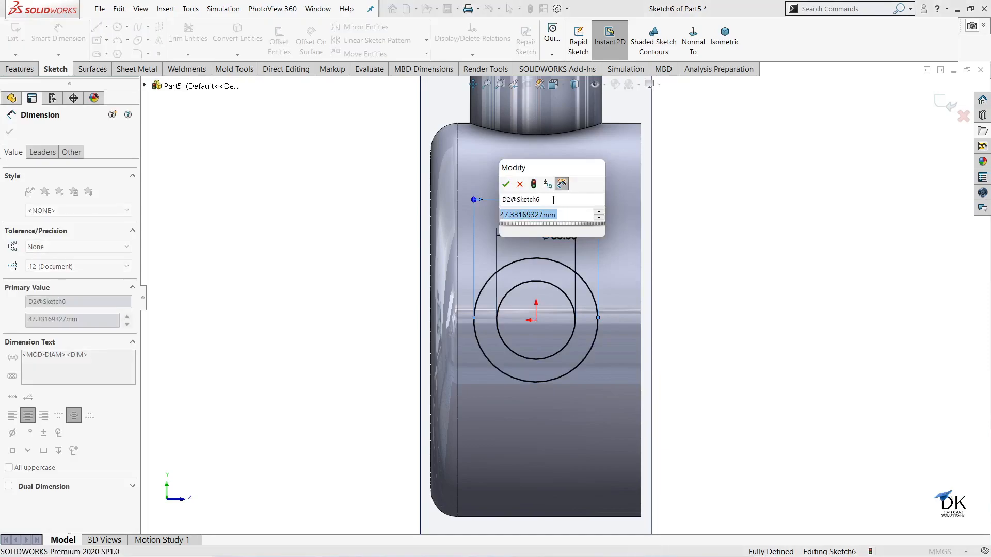
type("50")
key("Return")
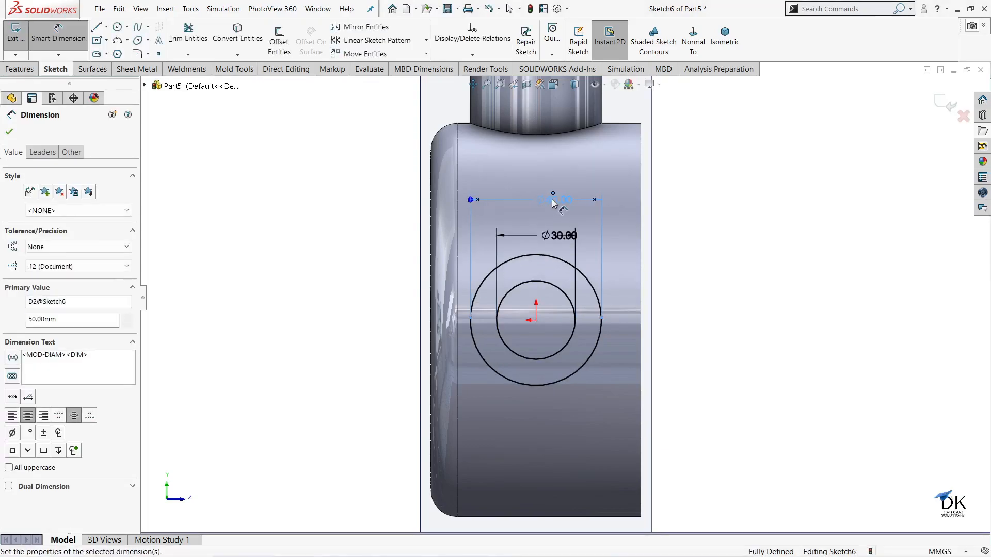
left_click(9, 132)
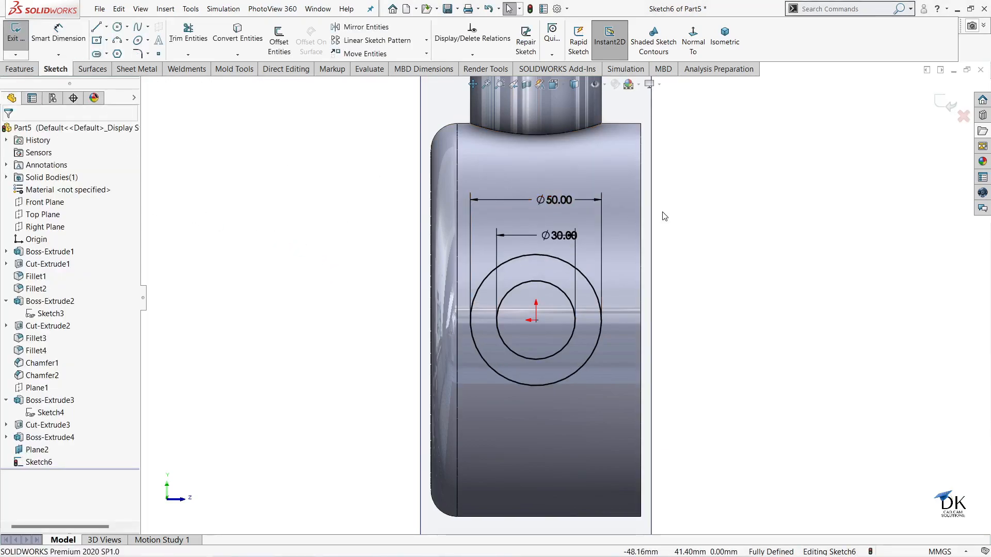
left_click(951, 106)
middle_click_drag(747, 225, 712, 218)
scroll(713, 218, "down", 1)
scroll(712, 218, "up", 1)
scroll(712, 218, "up", 3)
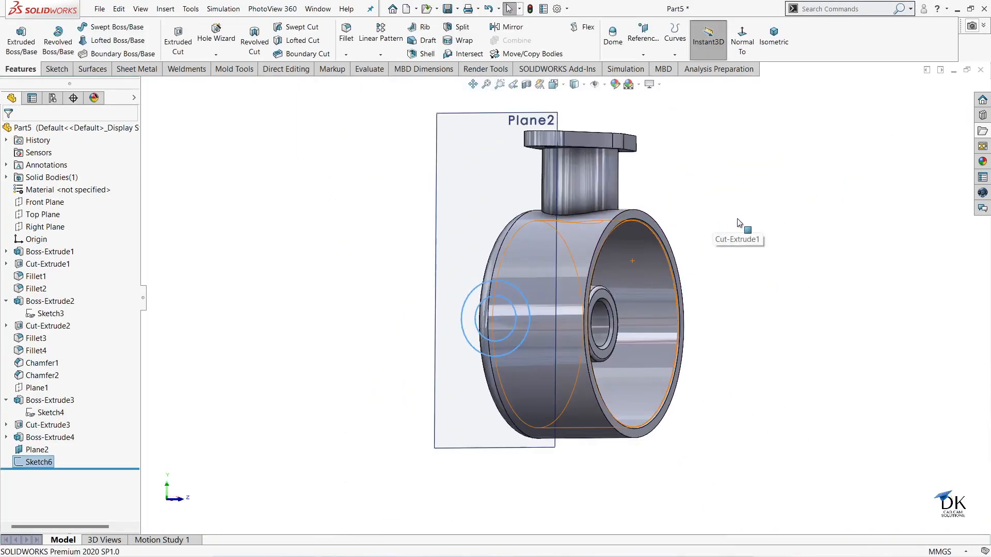
Step: Extrude the two-circle ring sketch up to the cylinder's outer surface to form the second side tube
left_click(21, 37)
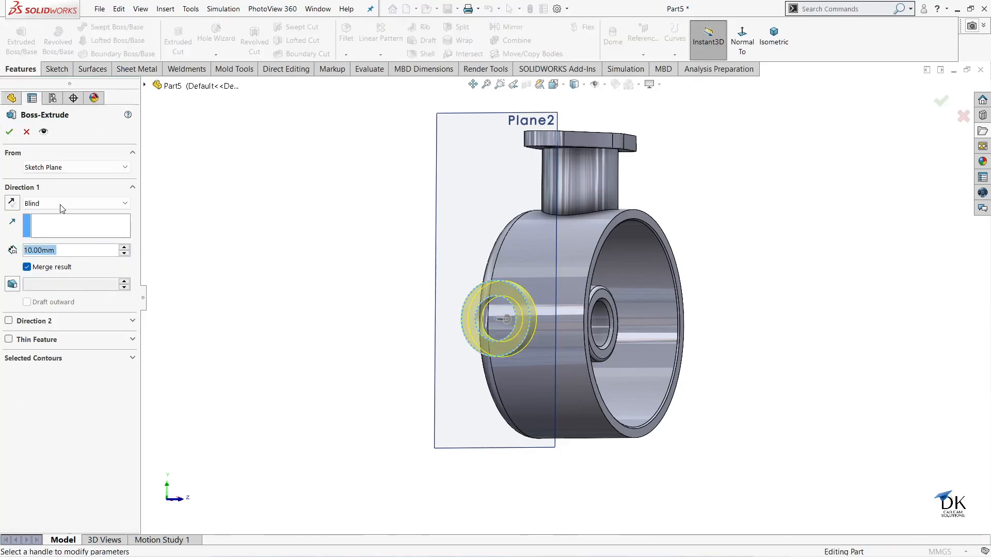
left_click(62, 208)
left_click(57, 250)
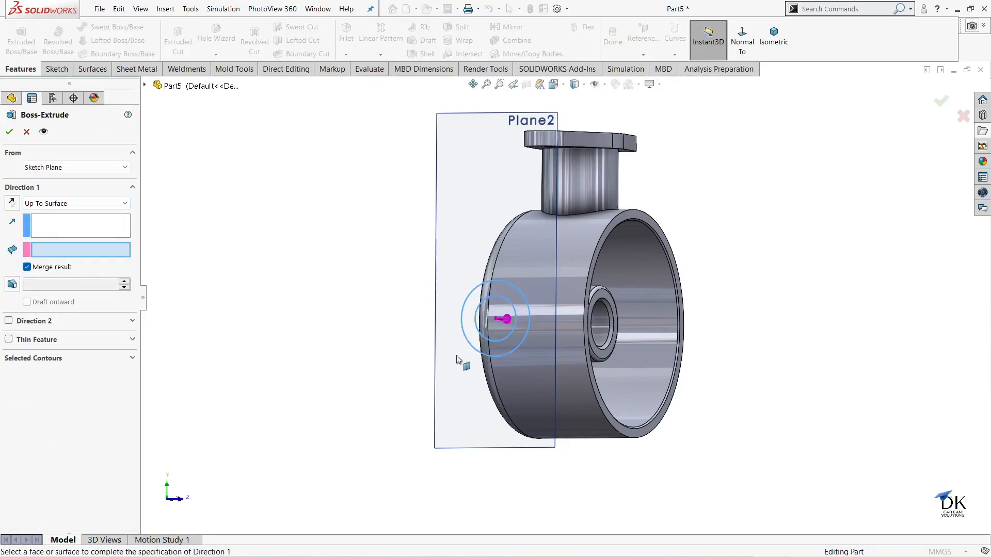
left_click(581, 239)
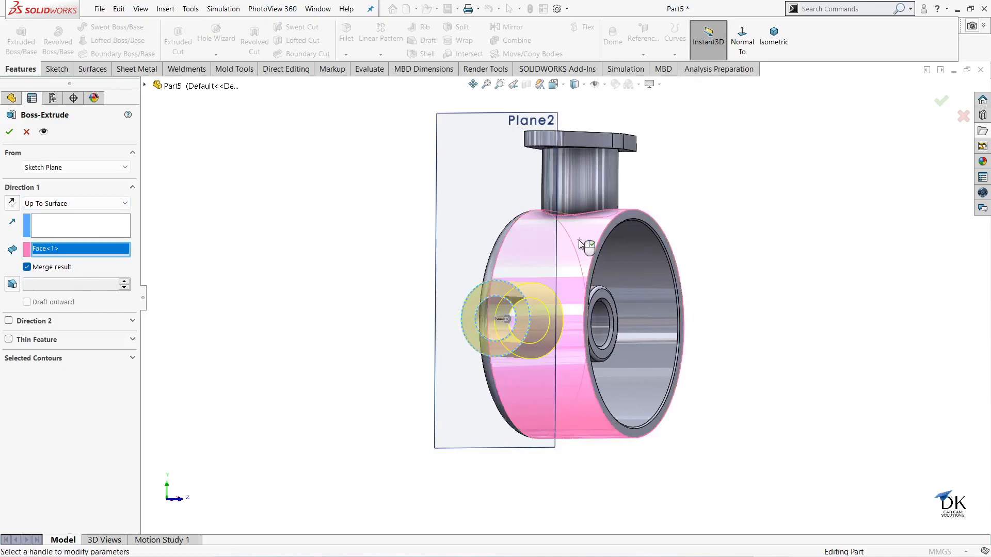
left_click(10, 132)
Step: Start a sketch on the offset plane at the second tube's end and view it face-on
middle_click_drag(201, 269, 244, 276)
left_click(426, 229)
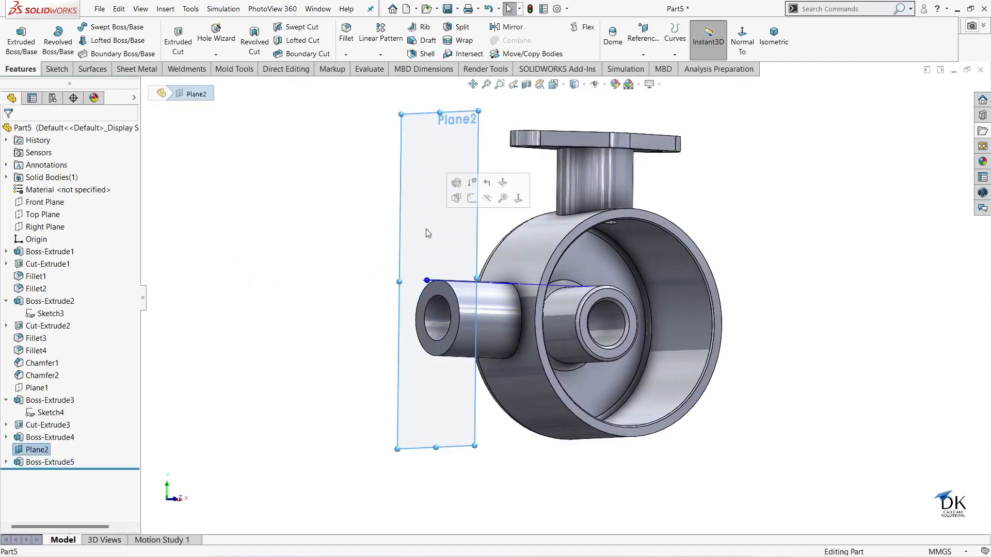
left_click(471, 201)
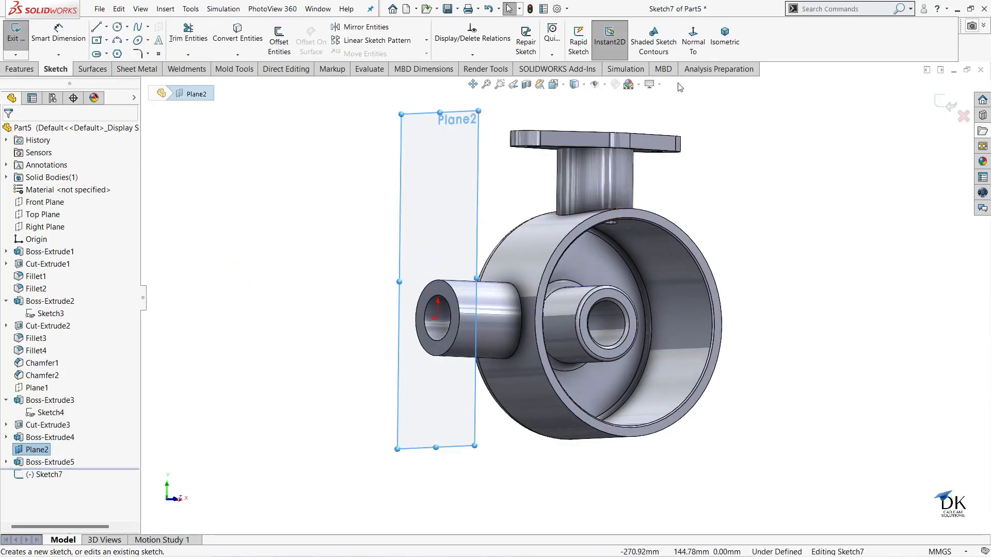
left_click(693, 37)
left_click(689, 37)
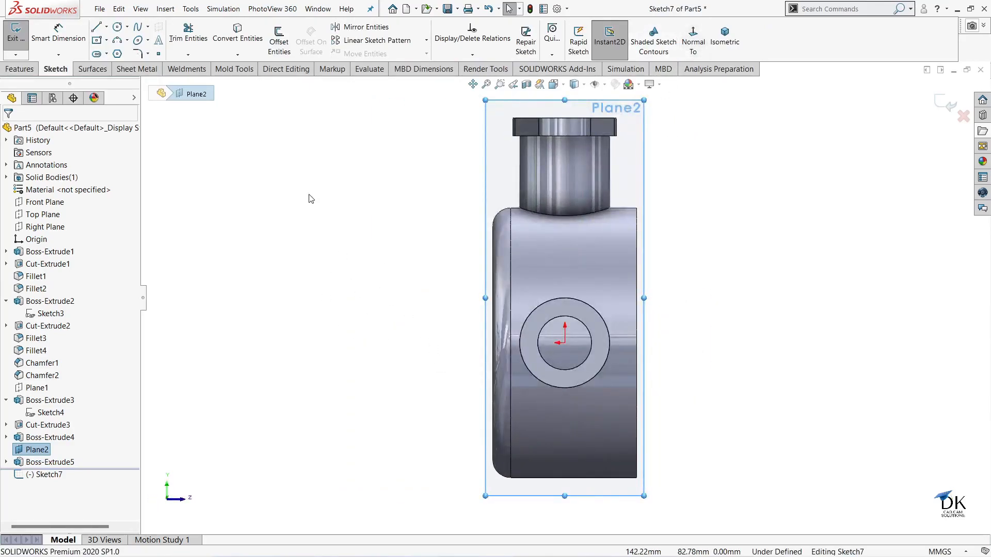
Step: Sketch a vertical centerline about 59 mm long downward from the origin and delete the stray diagonal segment chained to it
left_click(105, 26)
left_click(124, 51)
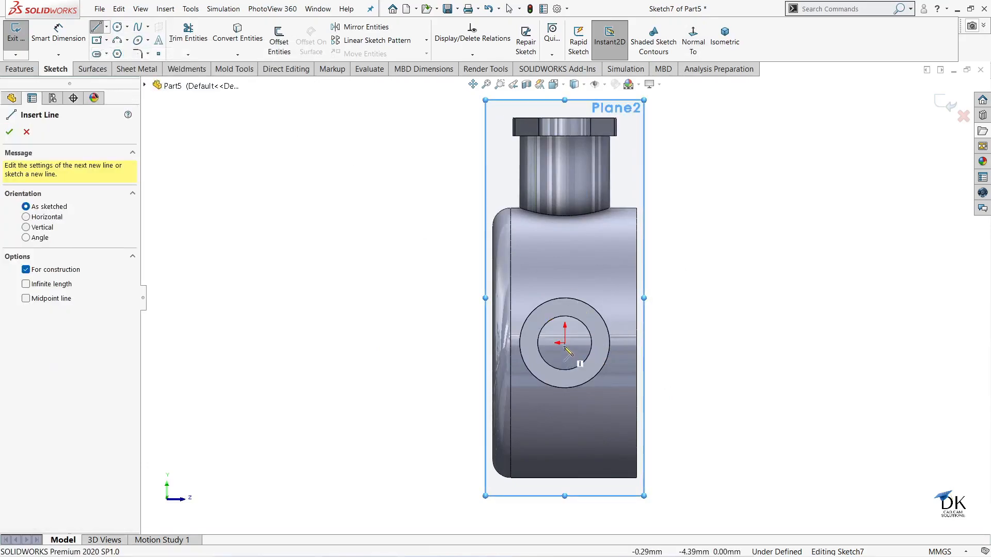
left_click(565, 343)
left_click(564, 449)
right_click(671, 283)
left_click(651, 320)
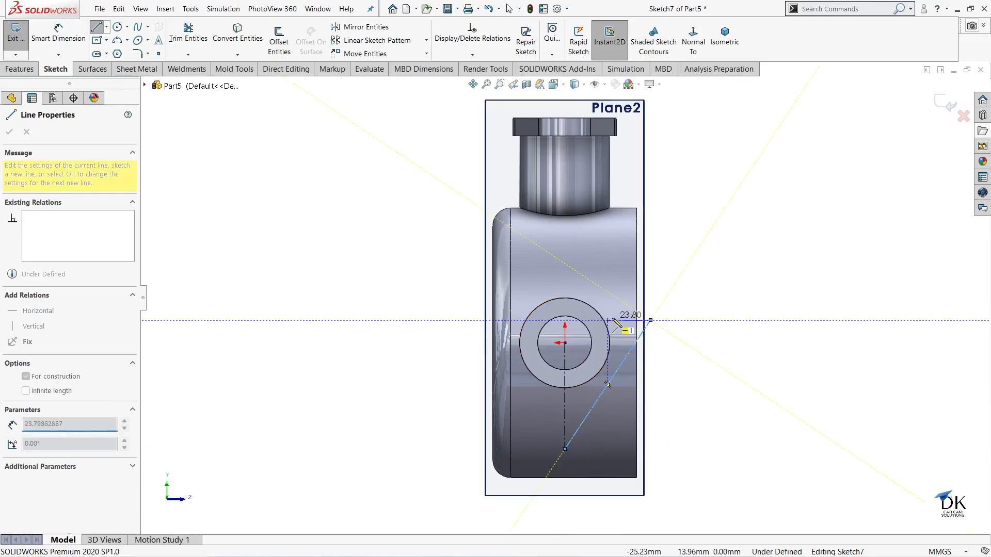
key("Escape")
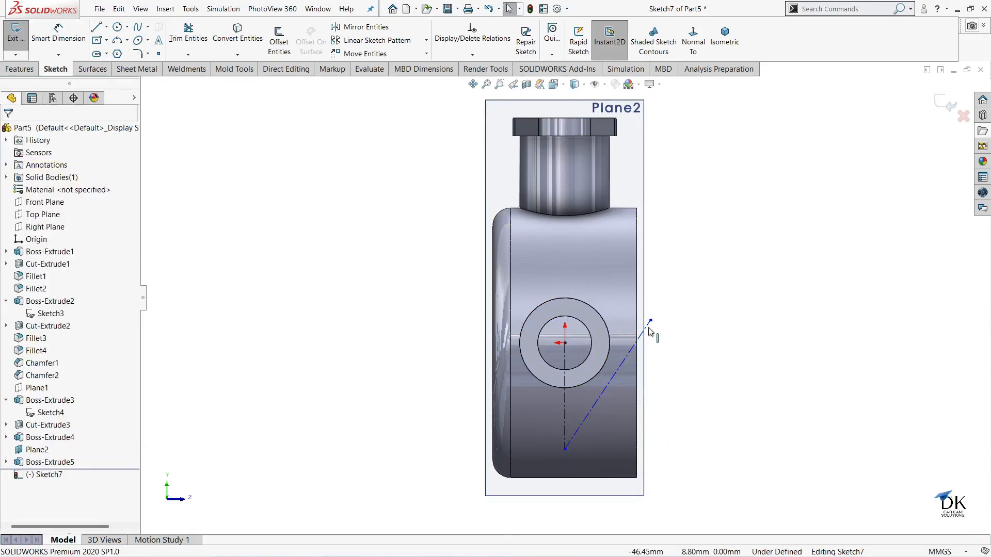
left_click(646, 328)
key("Delete")
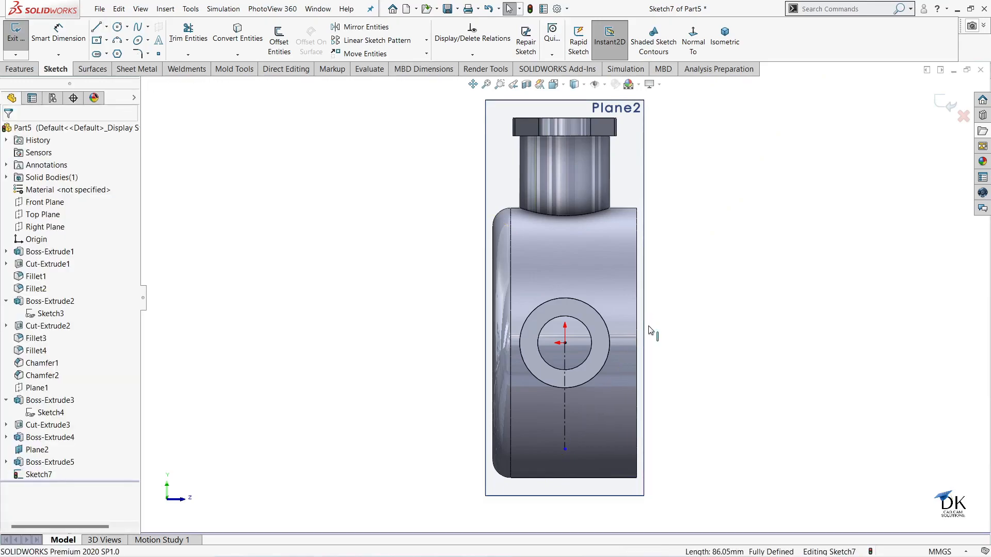
Step: Sketch a horizontal centerline from the origin to the cylinder's straight open edge
left_click(106, 29)
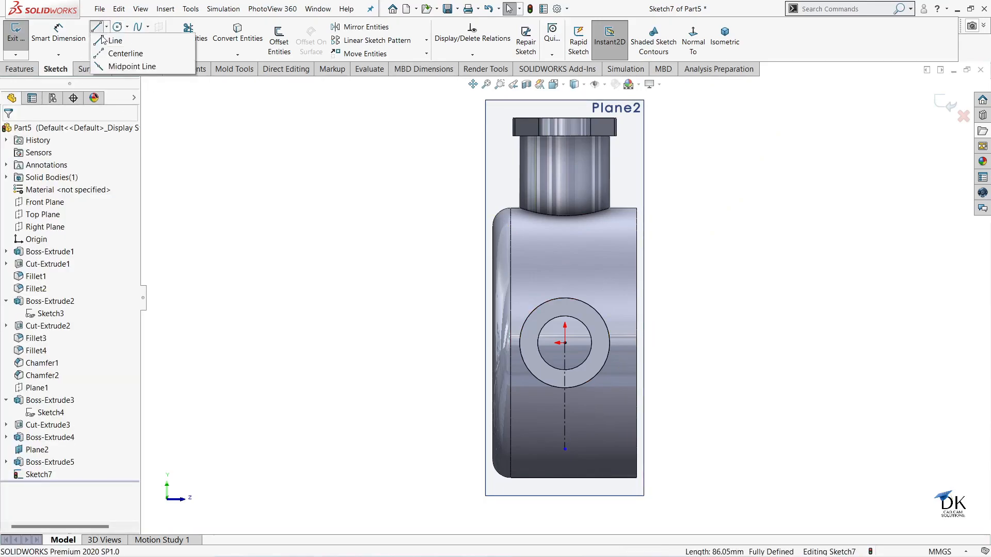
left_click(109, 35)
left_click(106, 27)
left_click(123, 51)
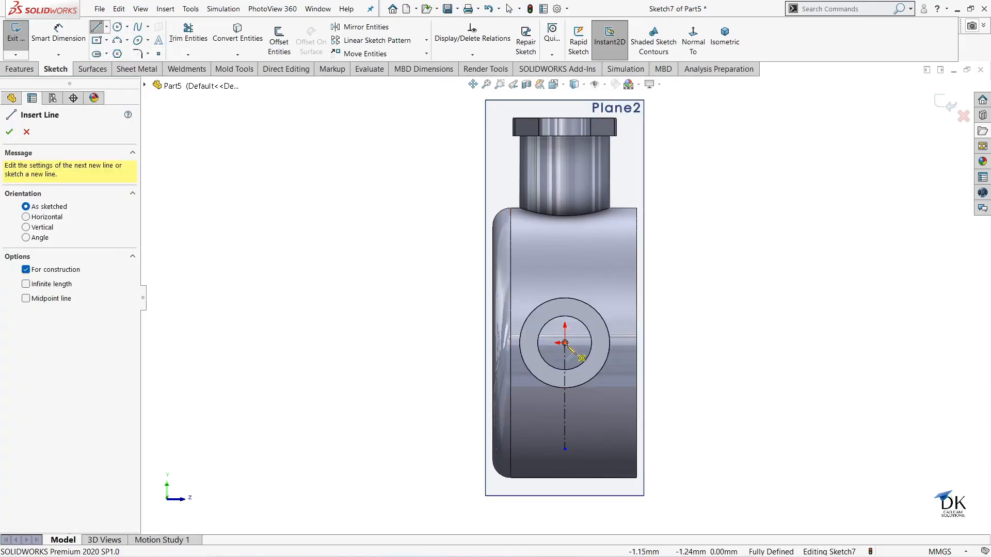
left_click(565, 343)
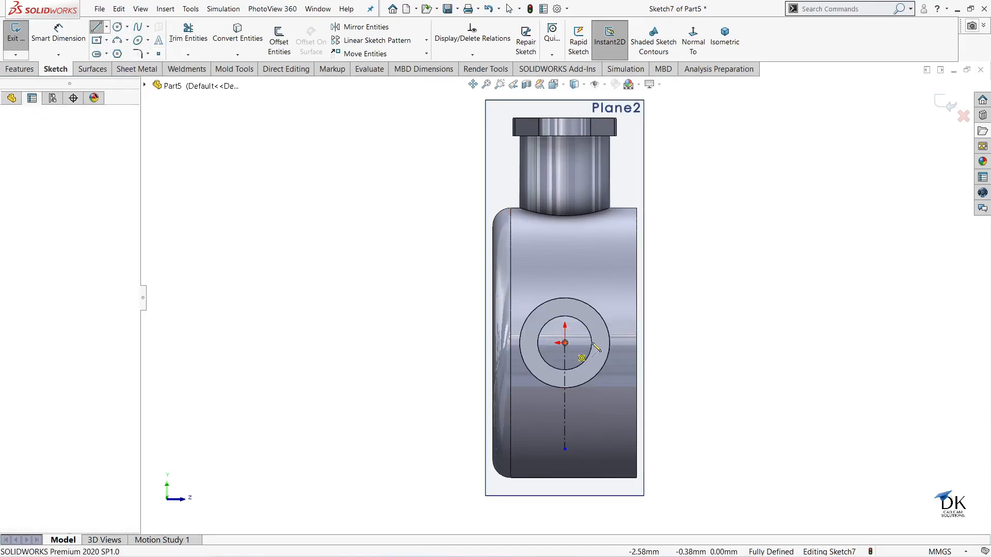
left_click(636, 343)
right_click(690, 299)
left_click(705, 310)
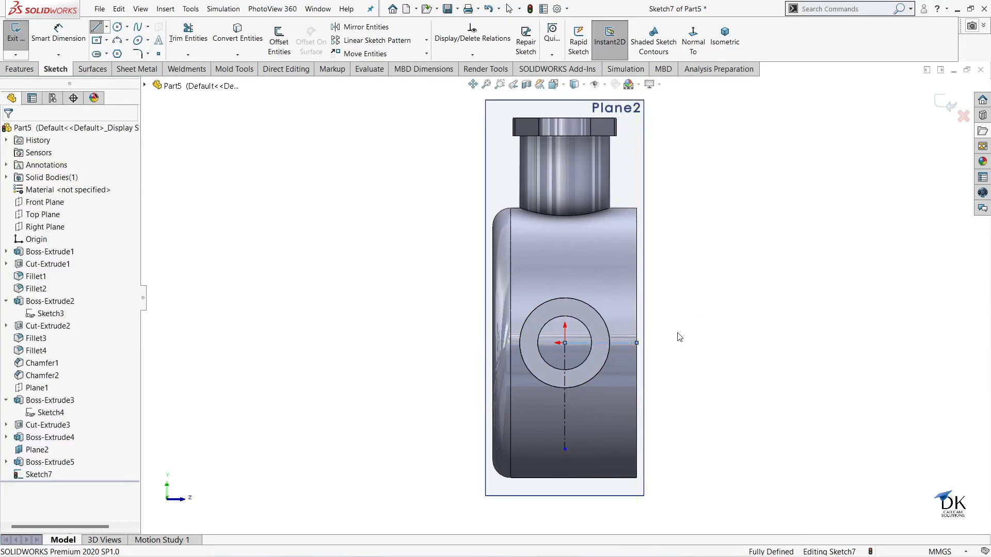
Step: Sketch two concentric circles about 25 mm and 34 mm in diameter at the lower end of the vertical centerline
scroll(618, 418, "down", 8)
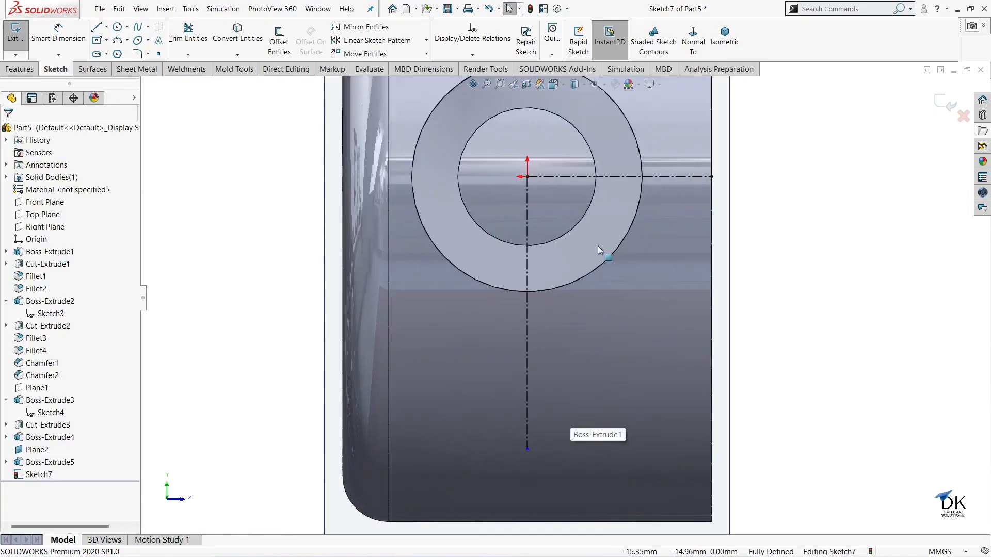
left_click(115, 29)
left_click_drag(527, 449, 604, 450)
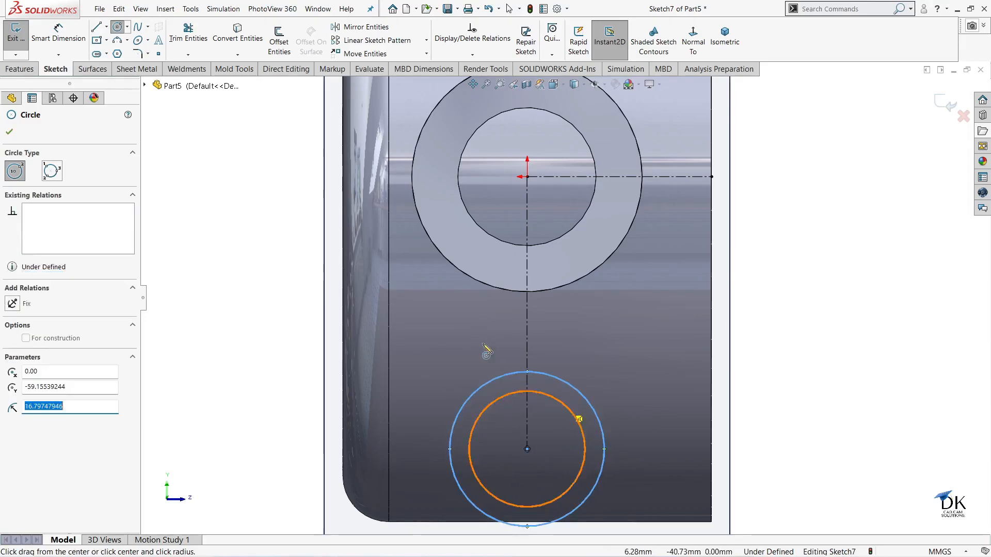
Step: Dimension the inner circle's diameter to 10 mm and the outer circle's to 30 mm
left_click(58, 32)
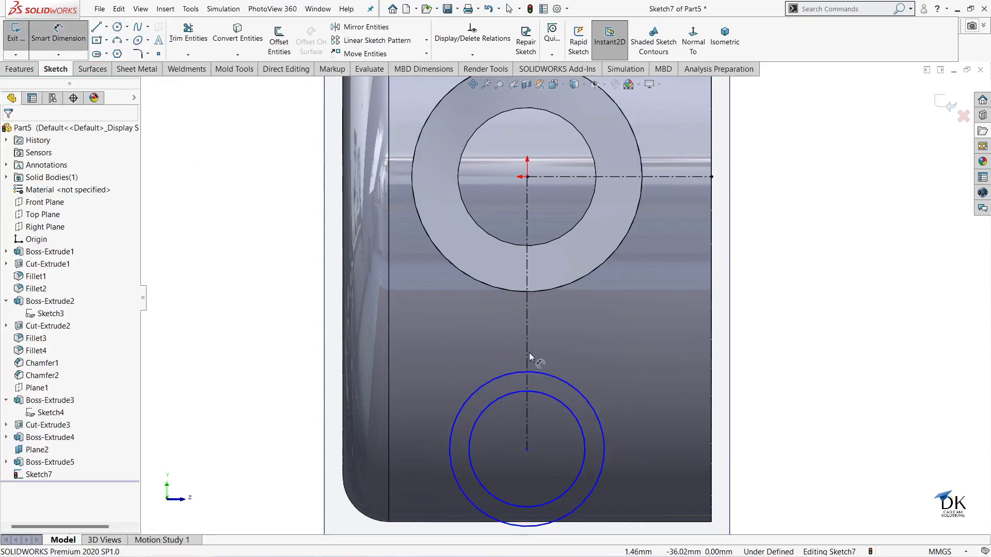
left_click(550, 395)
left_click(565, 377)
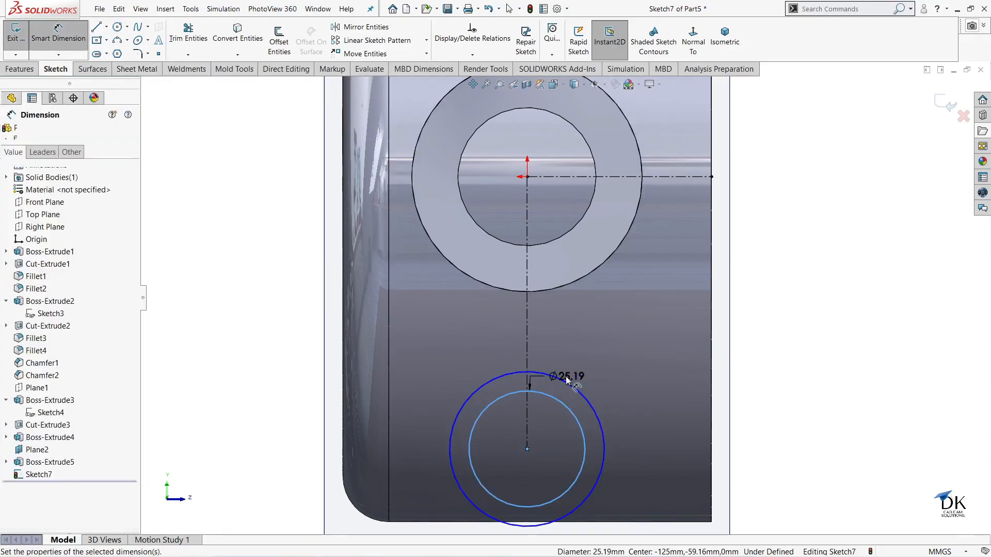
type("10")
key("Return")
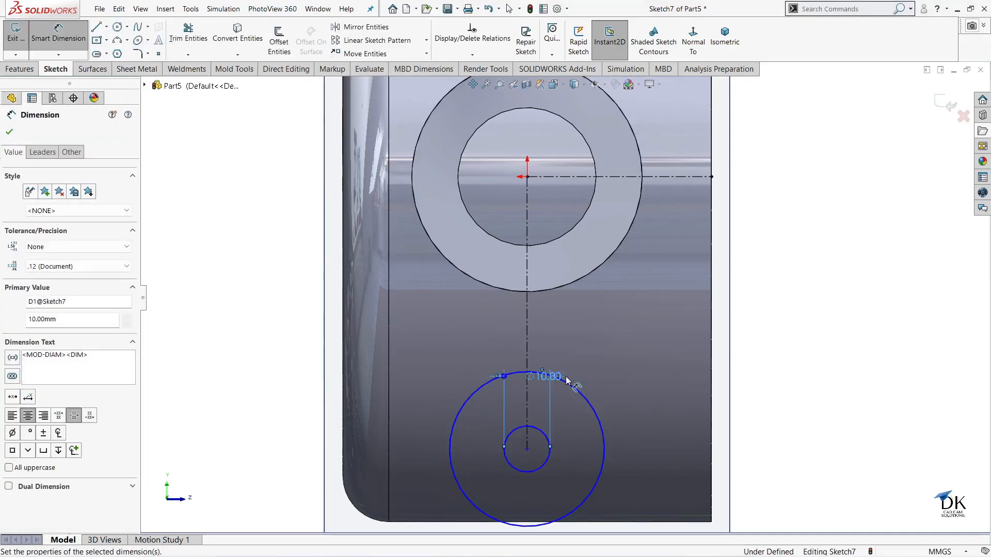
left_click(577, 391)
left_click(587, 368)
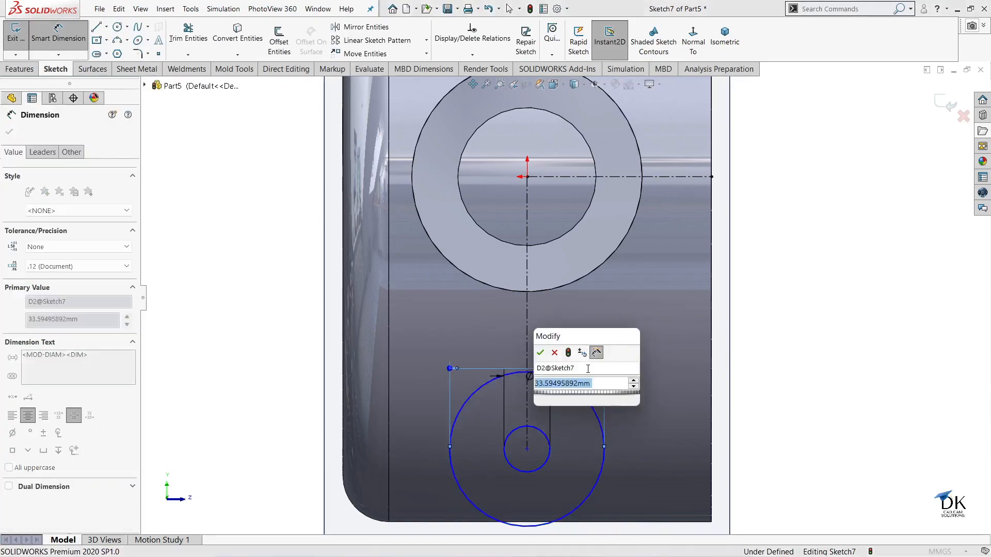
type("30")
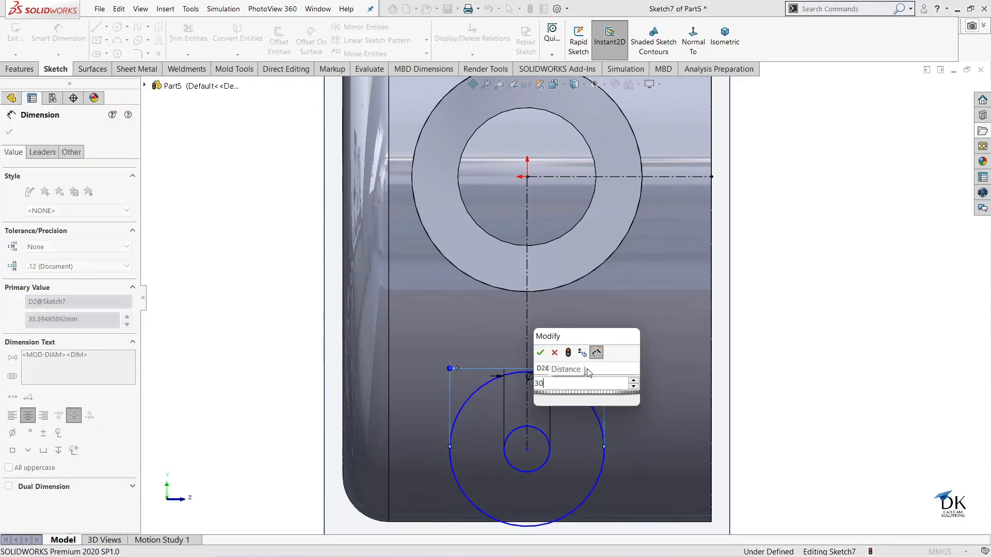
key("Return")
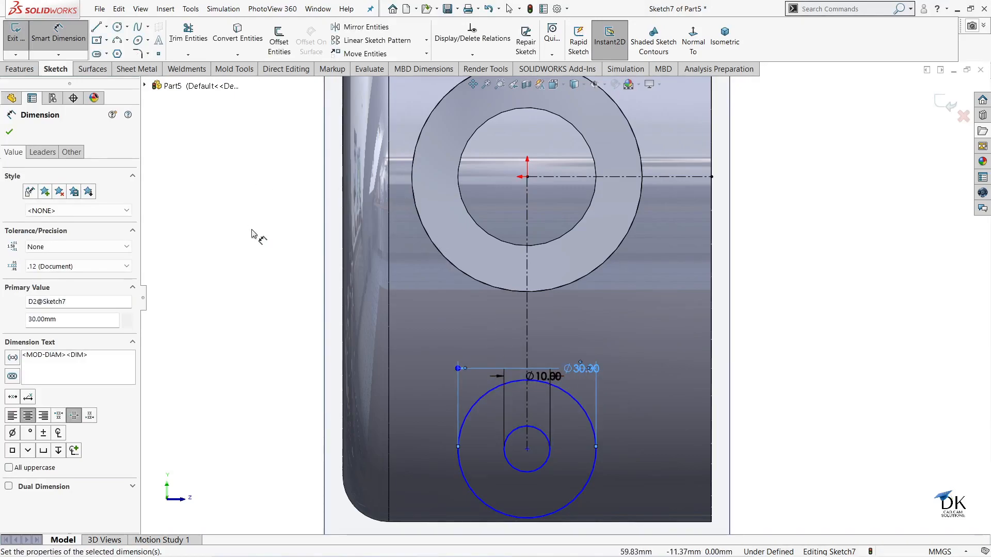
Step: Sketch a slanted line about 67 mm long from the 30 mm circle's right side up to the horizontal centerline
left_click(97, 27)
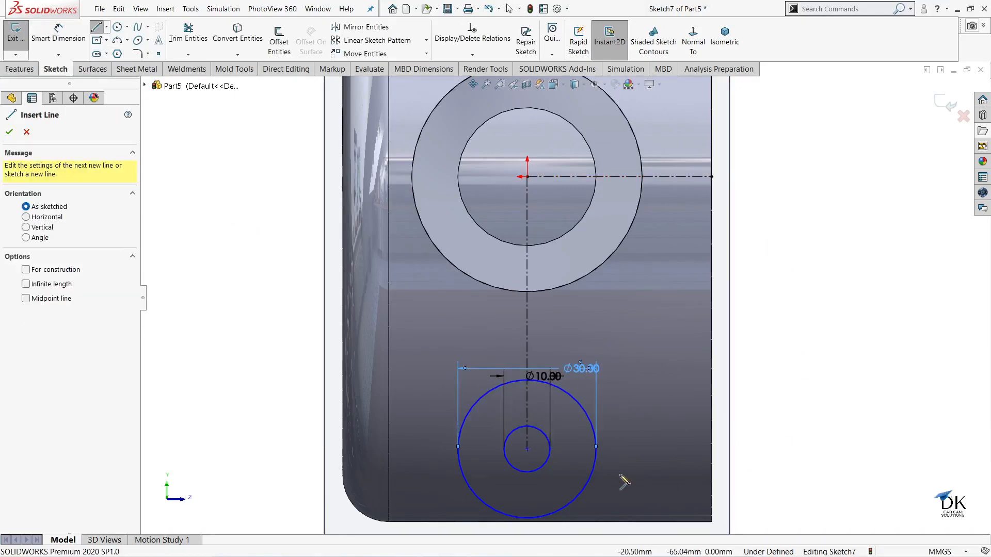
mouse_move(599, 468)
left_mouse_down()
mouse_move(608, 471)
mouse_move(697, 178)
mouse_move(683, 177)
left_mouse_up()
right_click(775, 181)
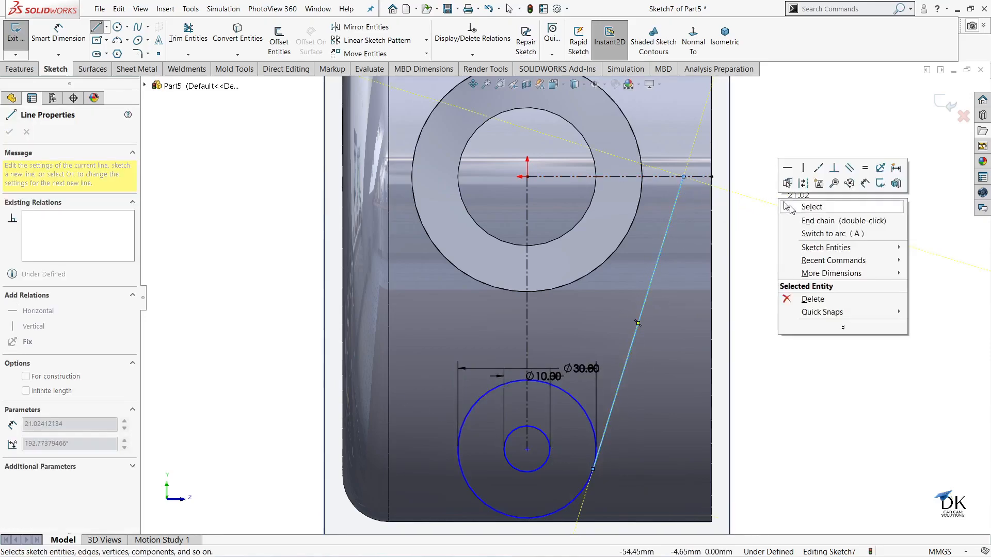
left_click(800, 179)
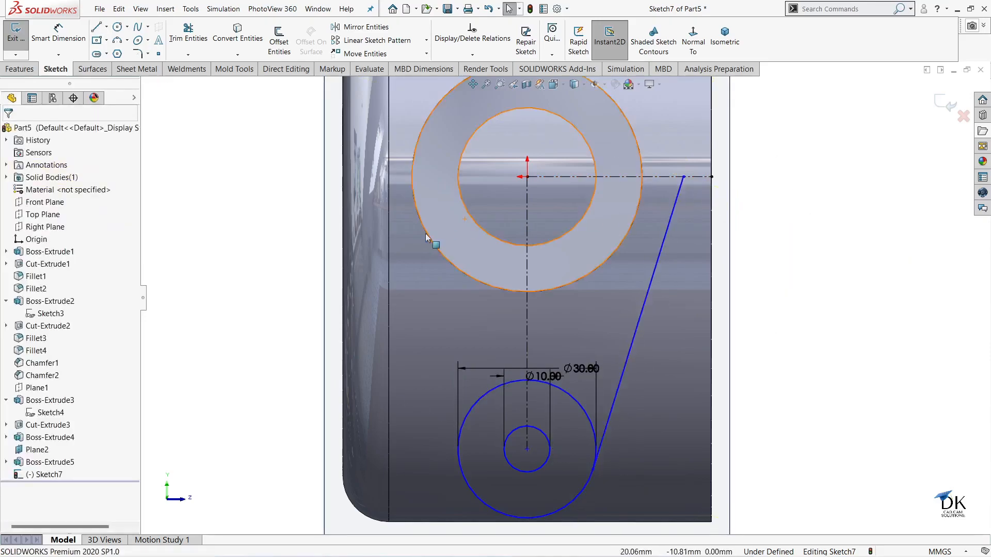
Step: Trim the upper-right arc of the 30 mm circle between the slanted line and the vertical centerline
left_click(177, 38)
left_click(586, 413)
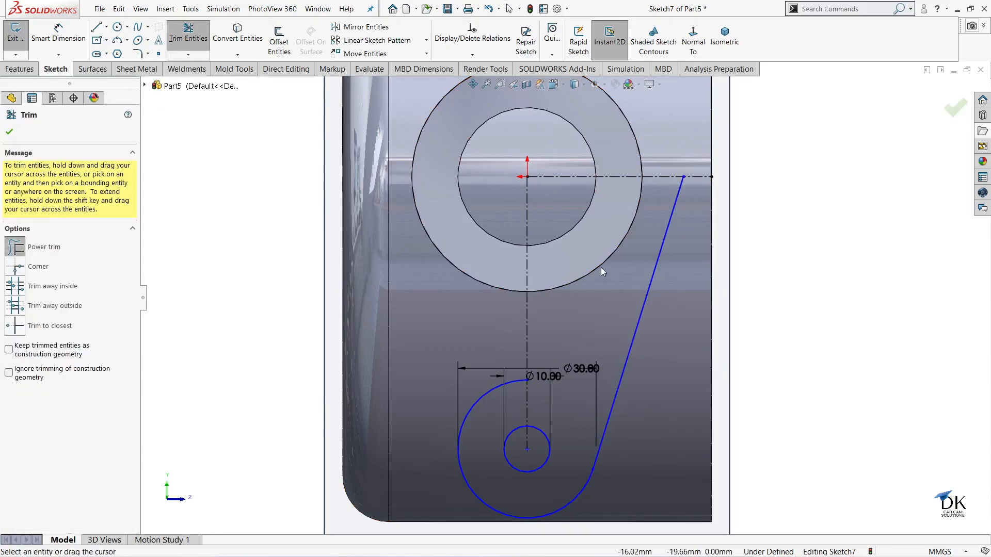
key("Escape")
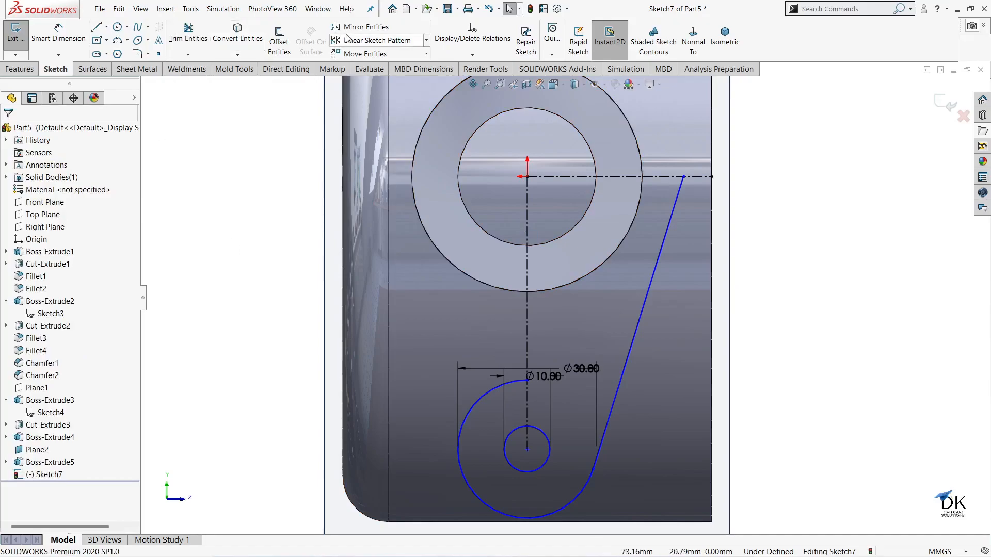
Step: Mirror the slanted line about the vertical centerline
left_click(362, 27)
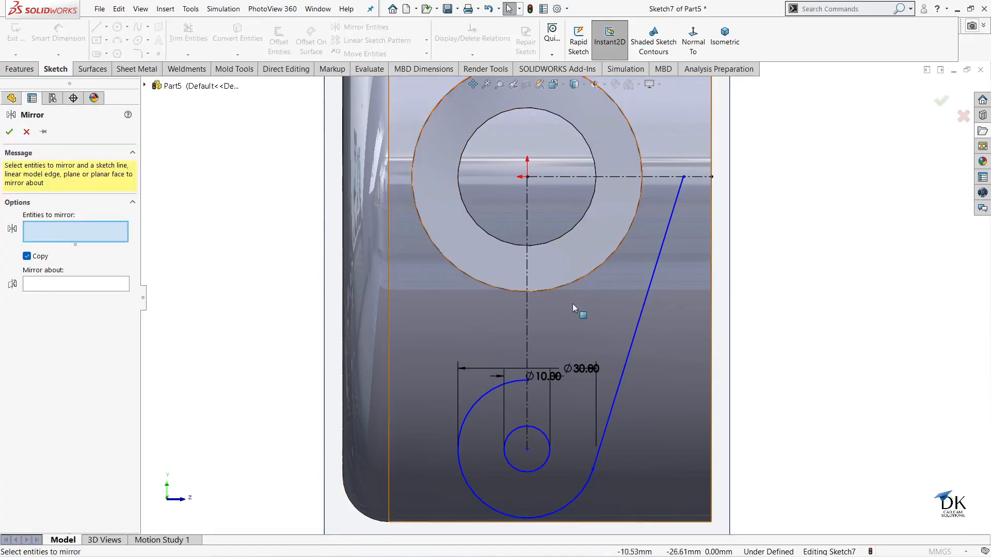
left_click(653, 279)
left_click(76, 284)
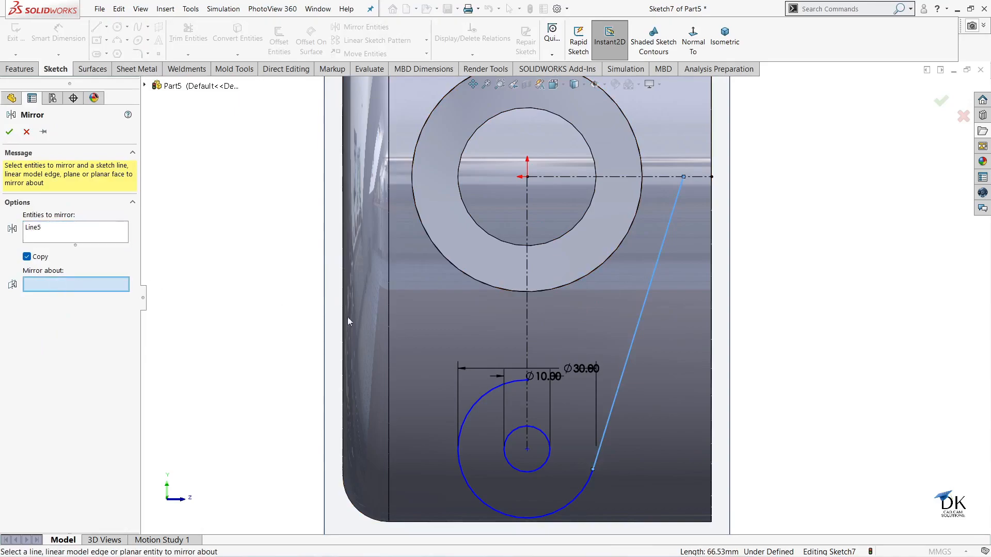
left_click(528, 320)
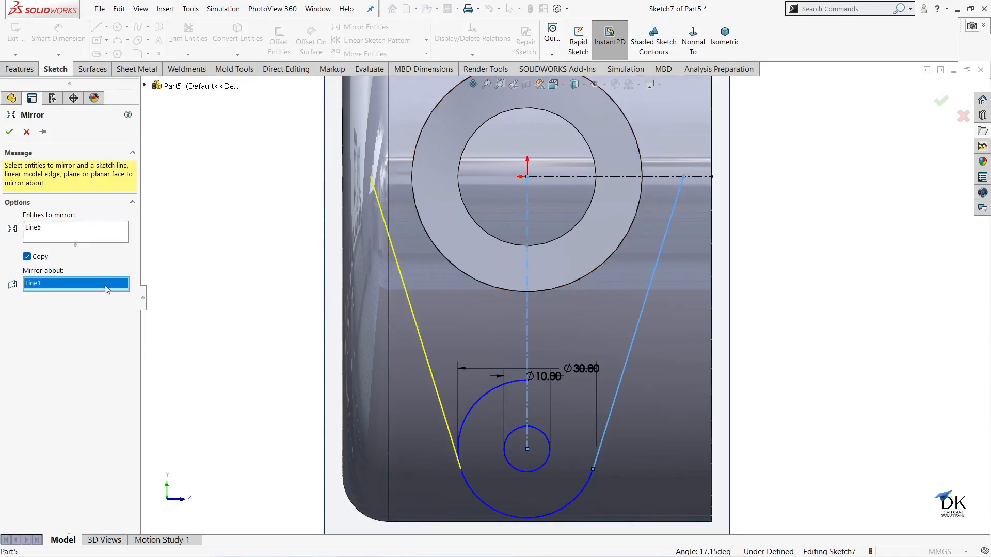
left_click(9, 132)
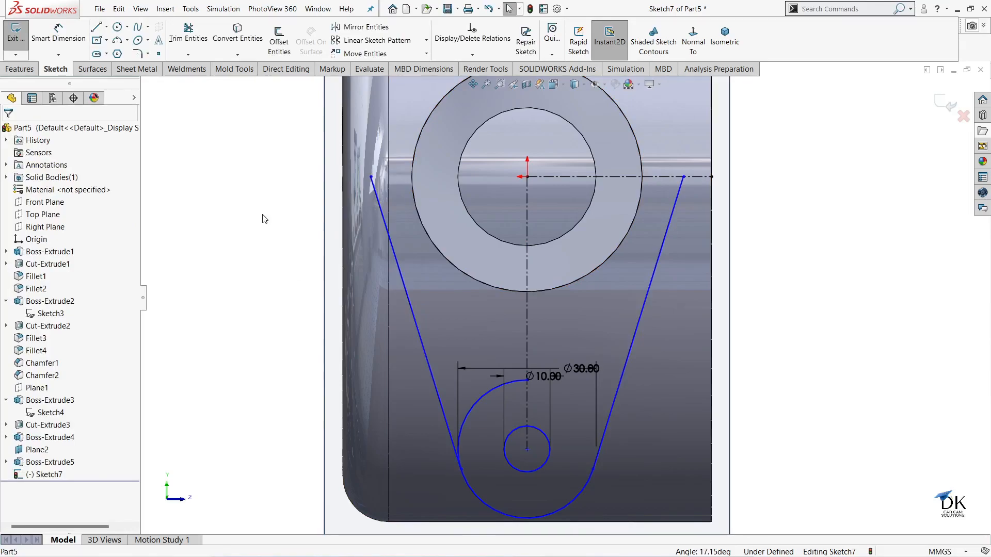
Step: Trim the remaining upper-left arc of the 30 mm circle between the vertical centerline and the mirrored slanted line
left_click(188, 33)
left_click_drag(455, 335, 490, 420)
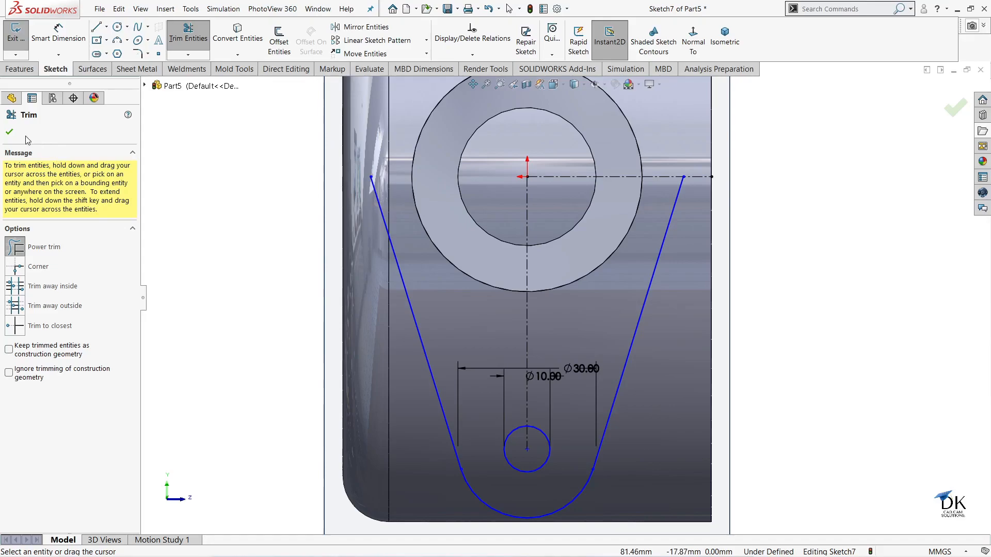
left_click(9, 133)
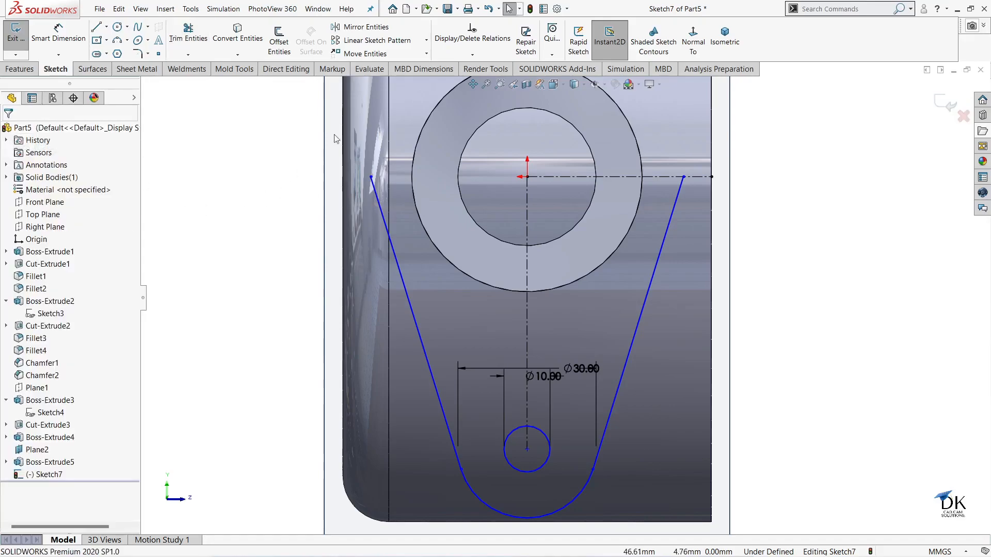
Step: Mirror the lower flange outline, including both slanted lines, the bottom arc and the 10 mm circle, about the horizontal centerline
left_click(385, 27)
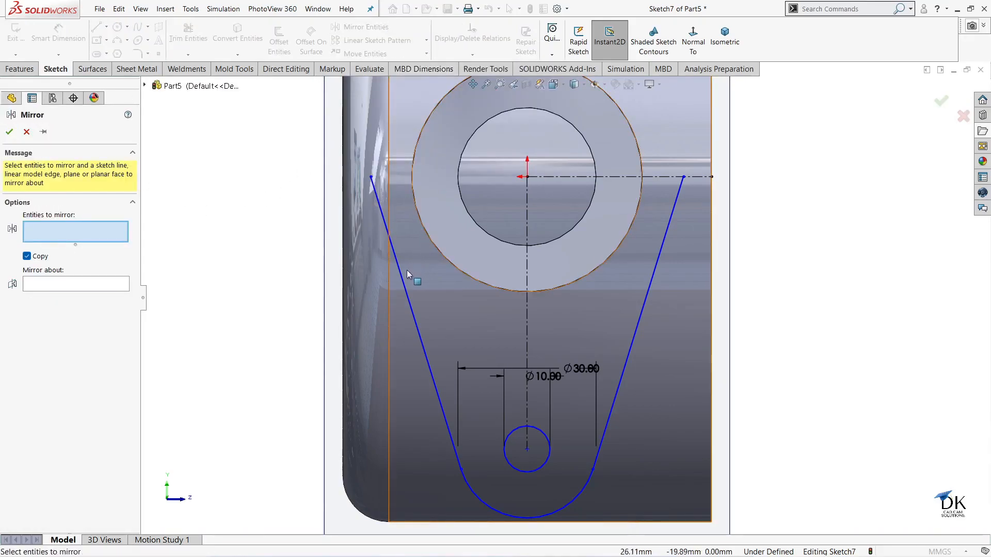
left_click(404, 284)
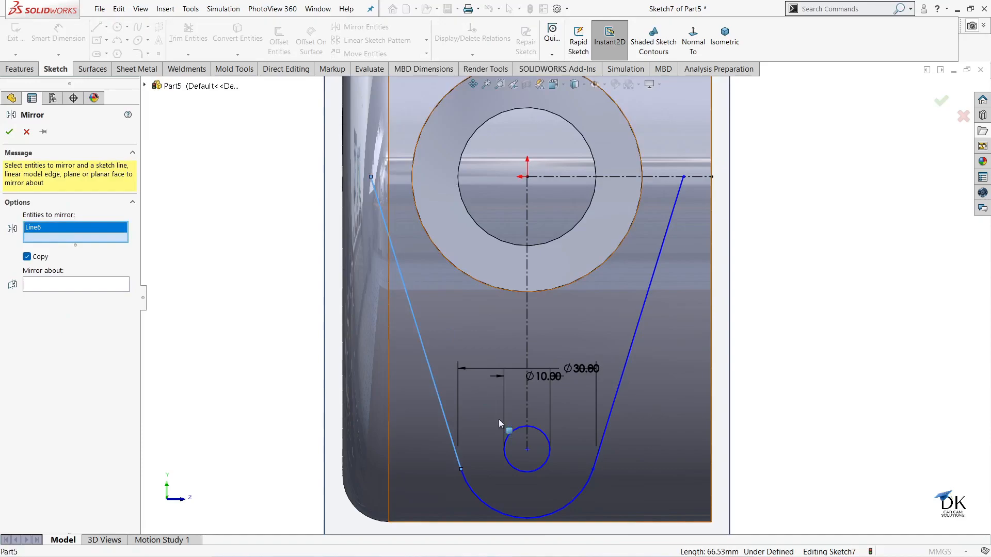
left_click(494, 506)
left_click(548, 463)
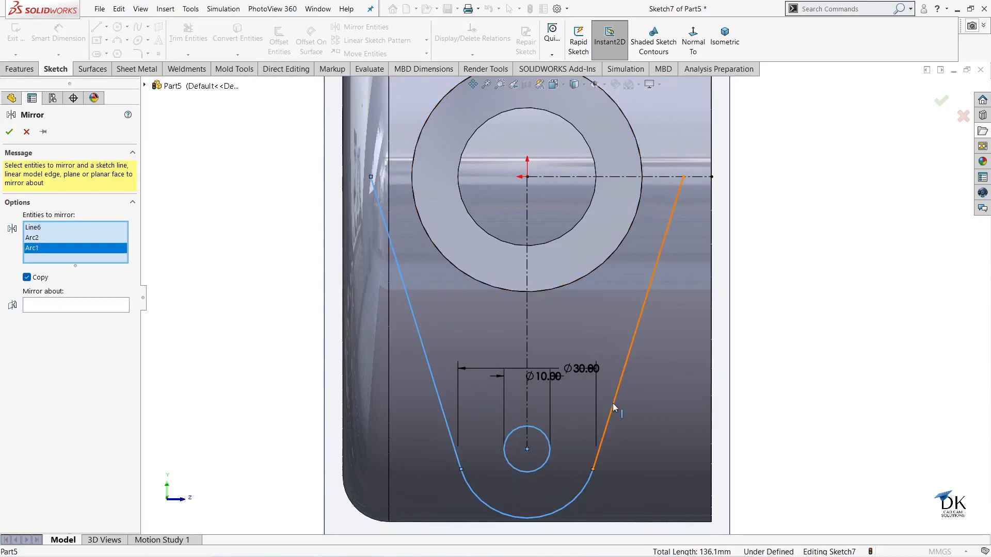
left_click(612, 404)
left_click(92, 317)
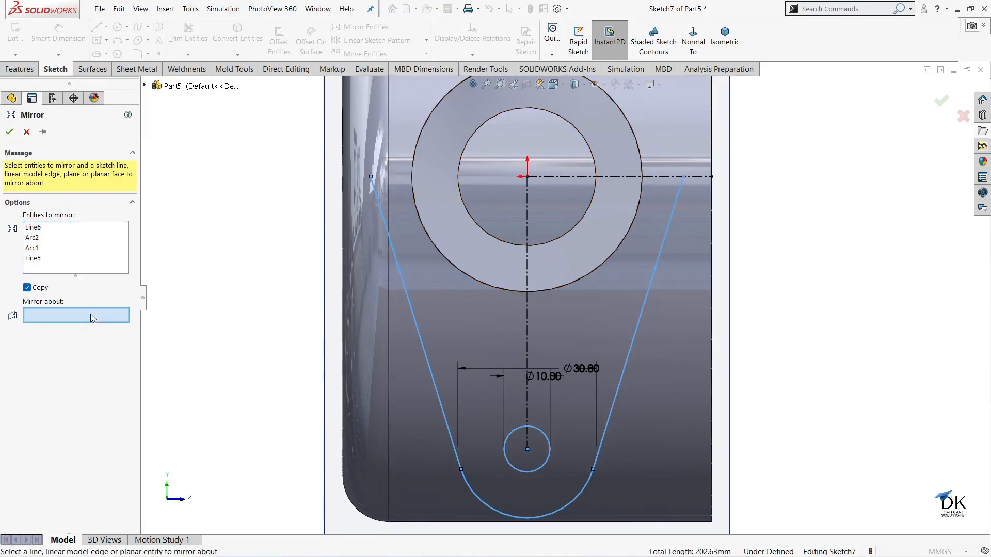
left_click(553, 176)
scroll(547, 232, "up", 3)
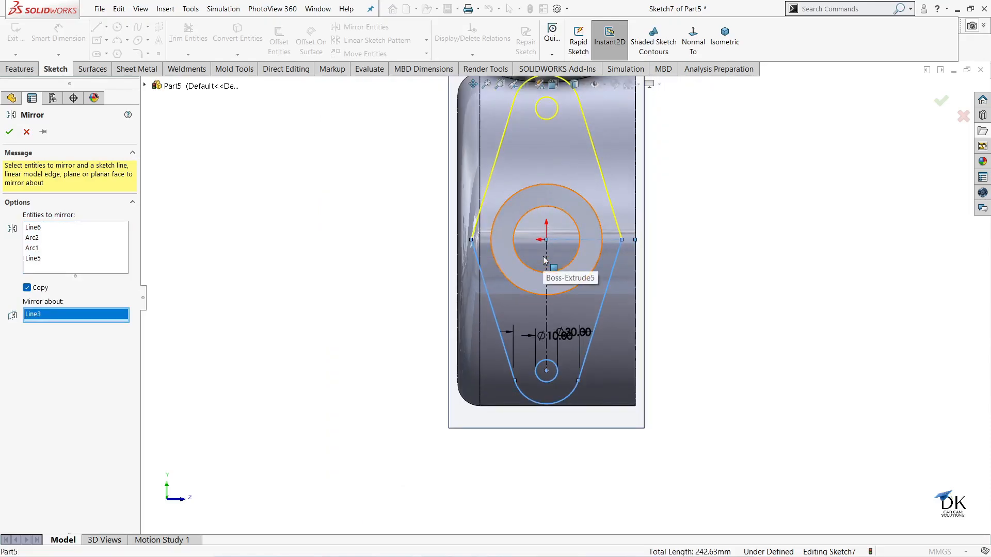
scroll(543, 257, "down", 1)
scroll(596, 250, "up", 1)
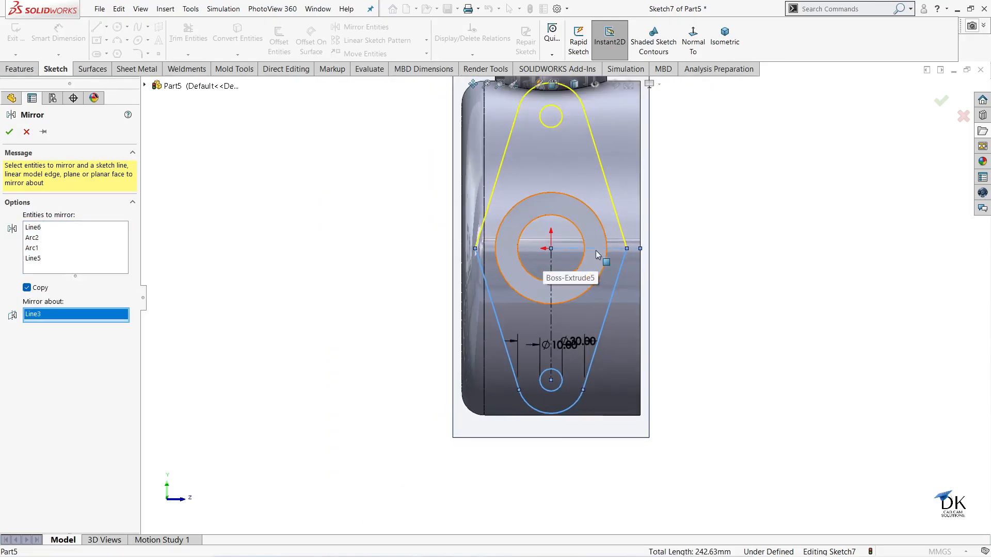
left_click(9, 132)
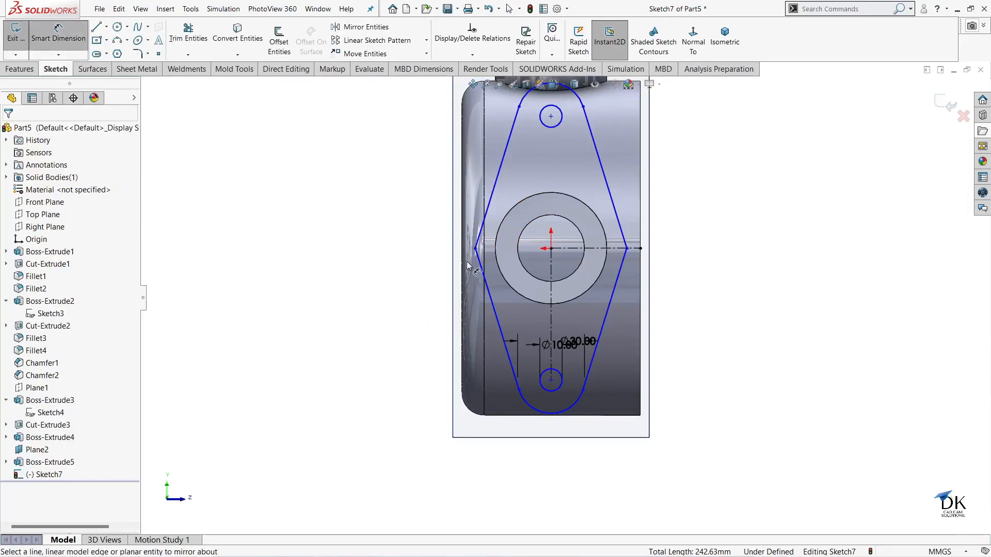
Step: Dimension the flange width between the two side corner points on the horizontal centerline as 60 mm
left_click(475, 249)
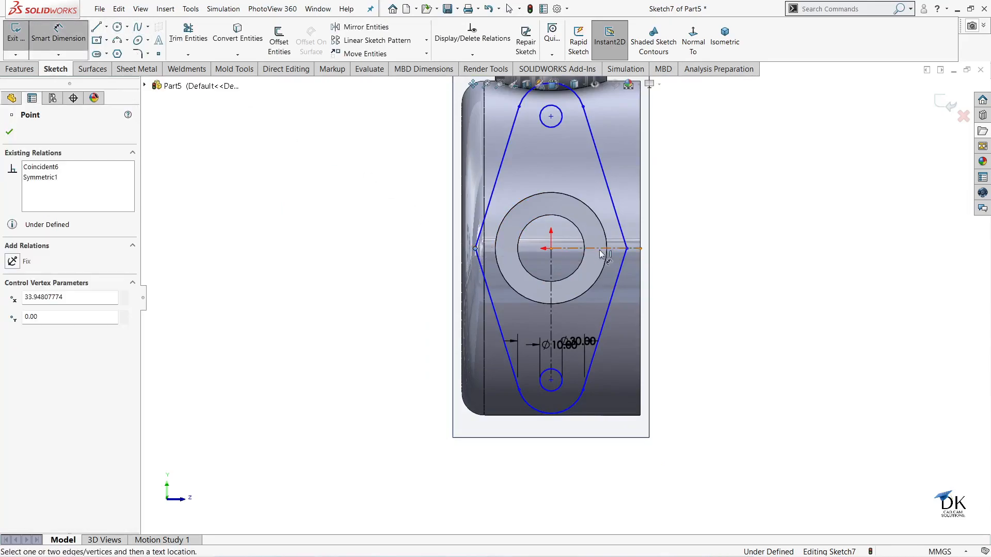
left_click(627, 248)
left_click(573, 180)
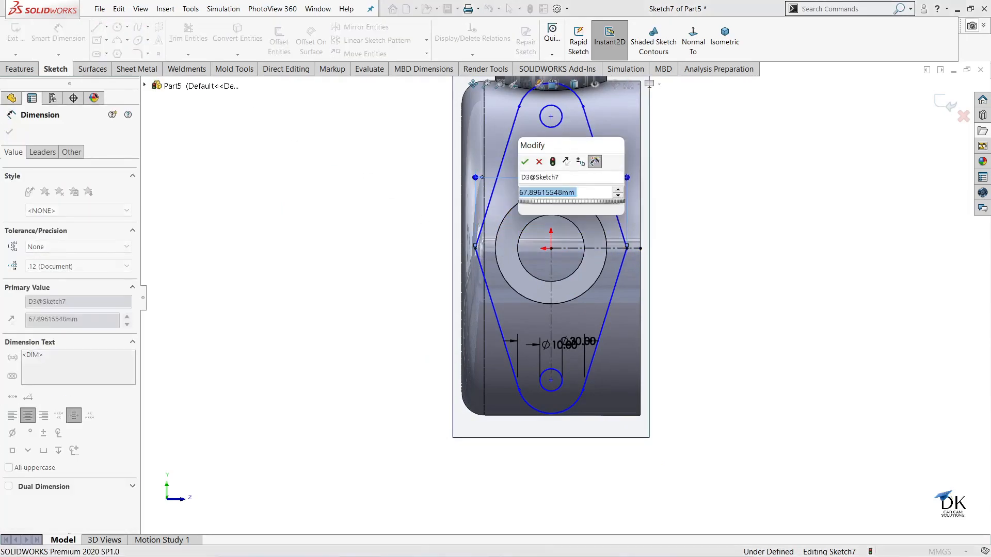
key("Return")
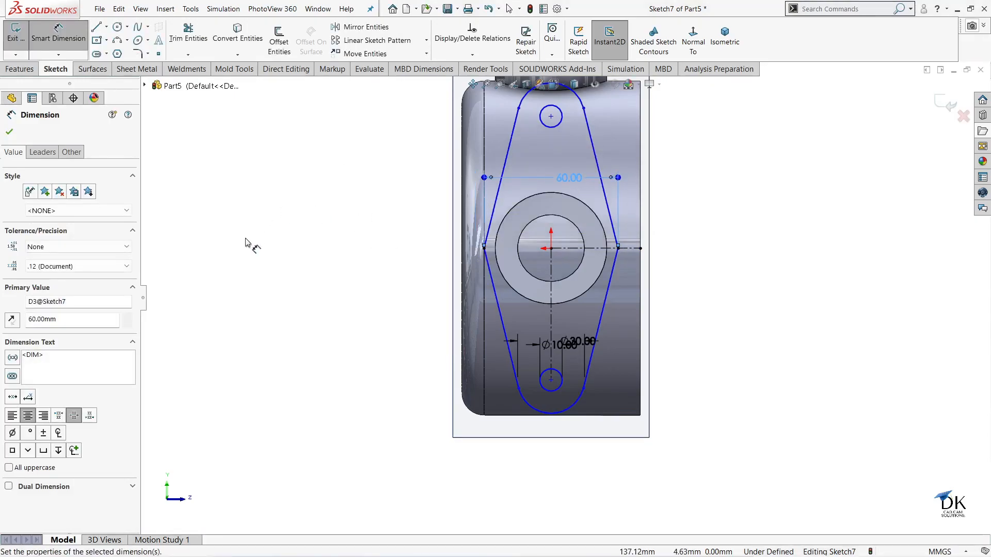
left_click(9, 132)
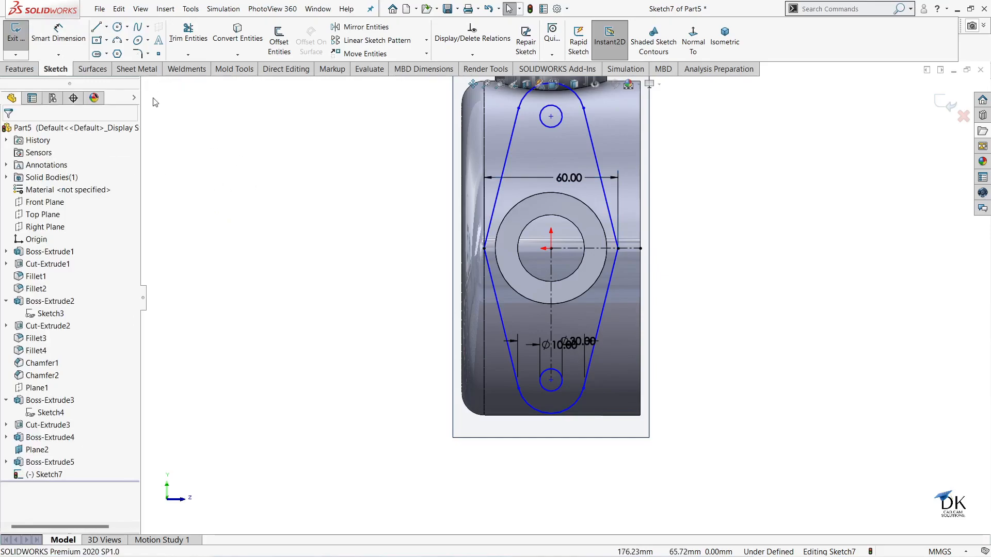
Step: Round both side corners of the flange outline with 30 mm sketch fillets
left_click(139, 54)
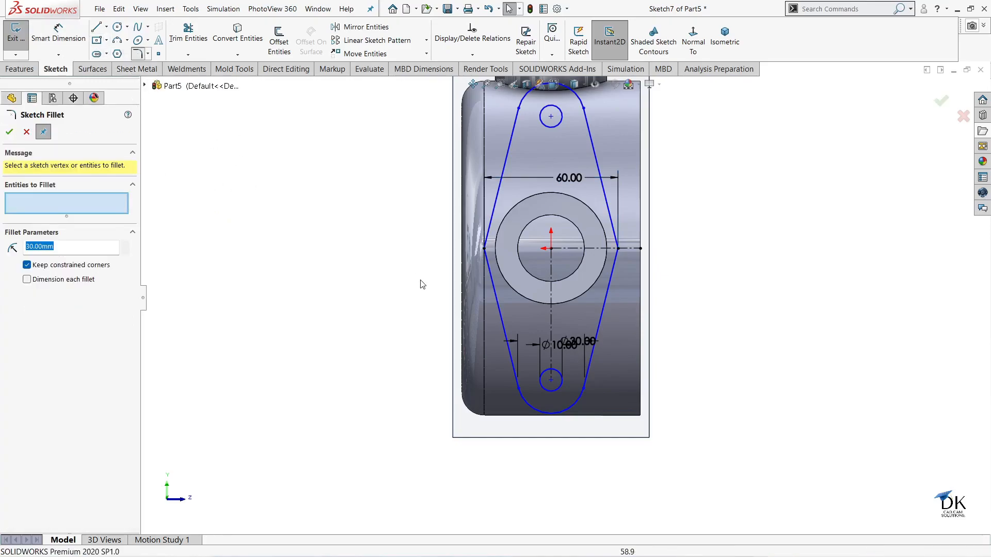
left_click(486, 250)
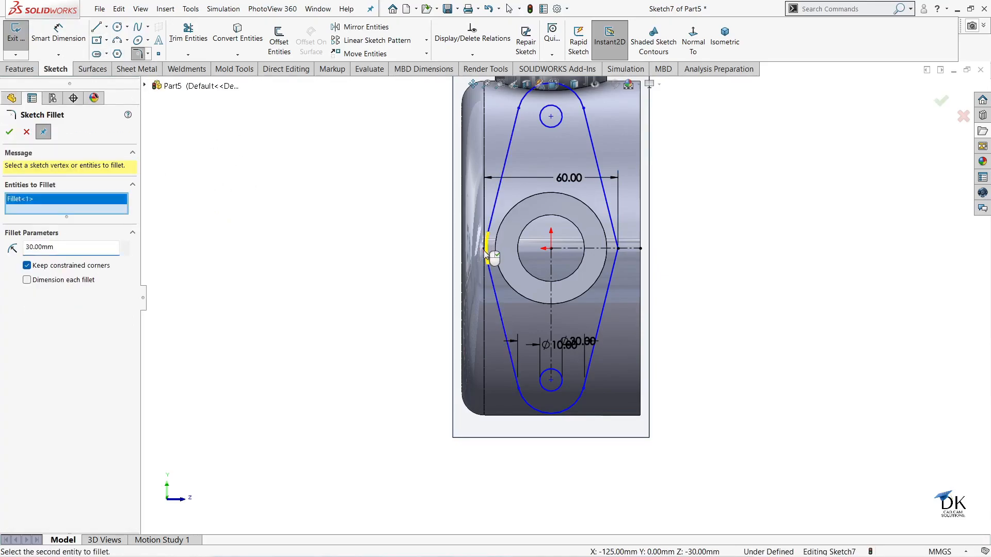
left_click(619, 249)
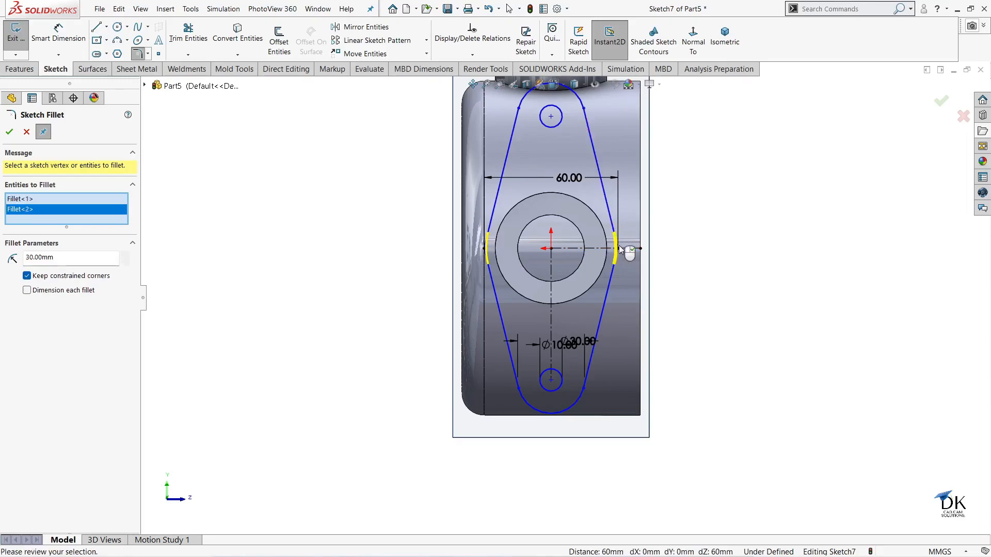
left_click(10, 133)
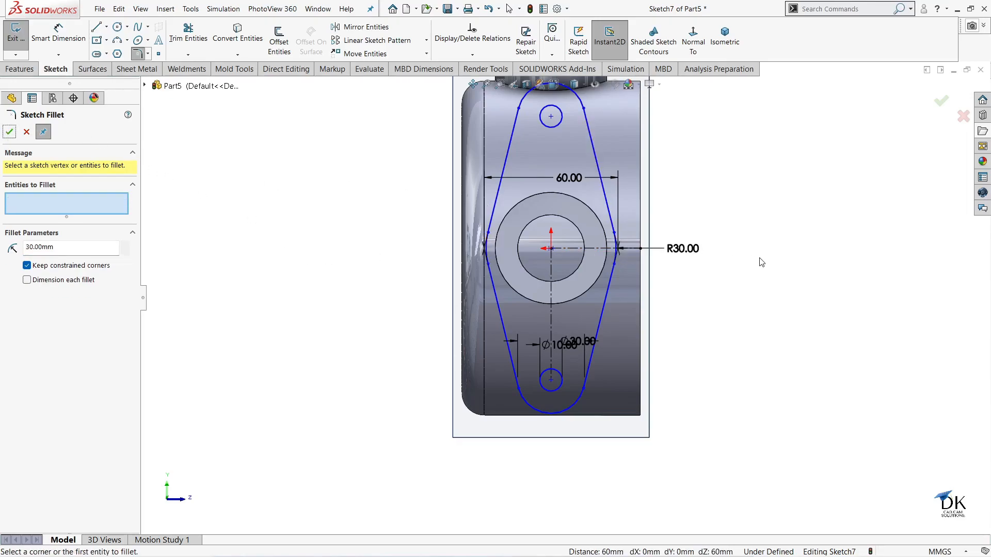
left_click(9, 132)
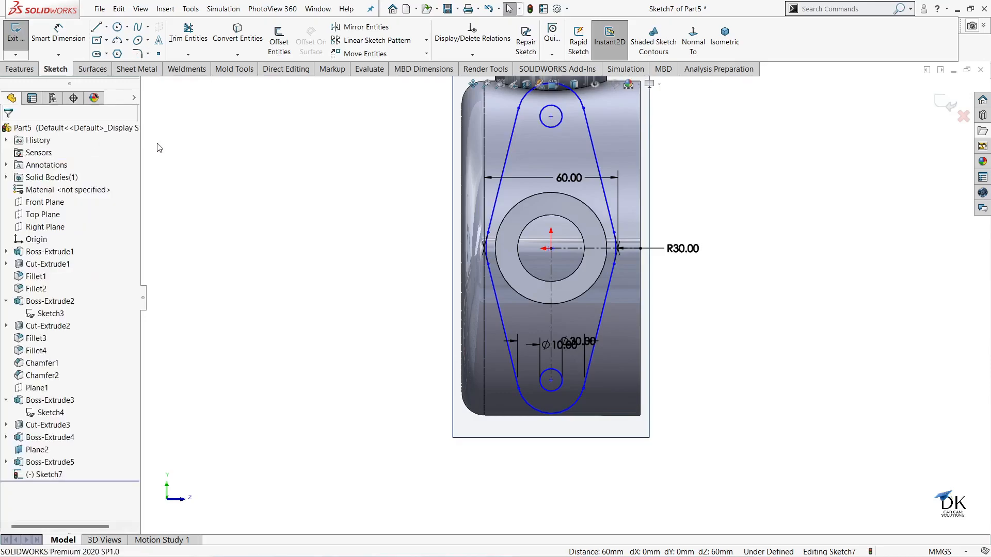
Step: Set the distance between the two flange hole centers to 100 mm and exit the sketch
left_click(58, 33)
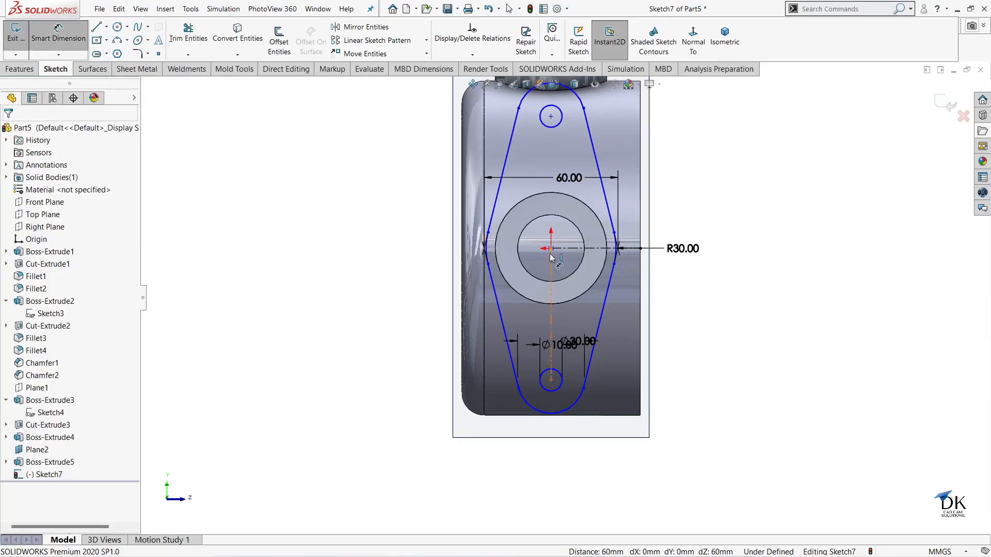
left_click(551, 117)
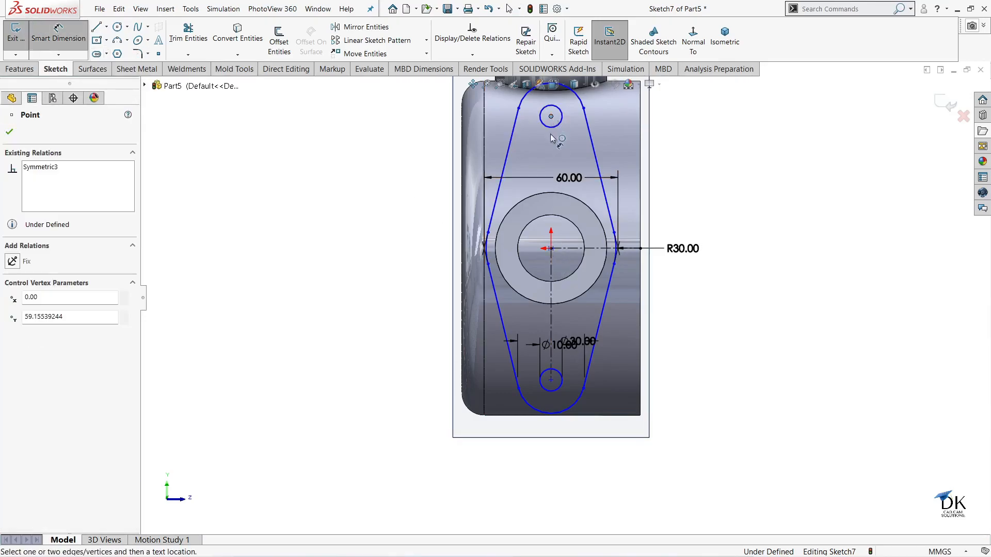
left_click(551, 381)
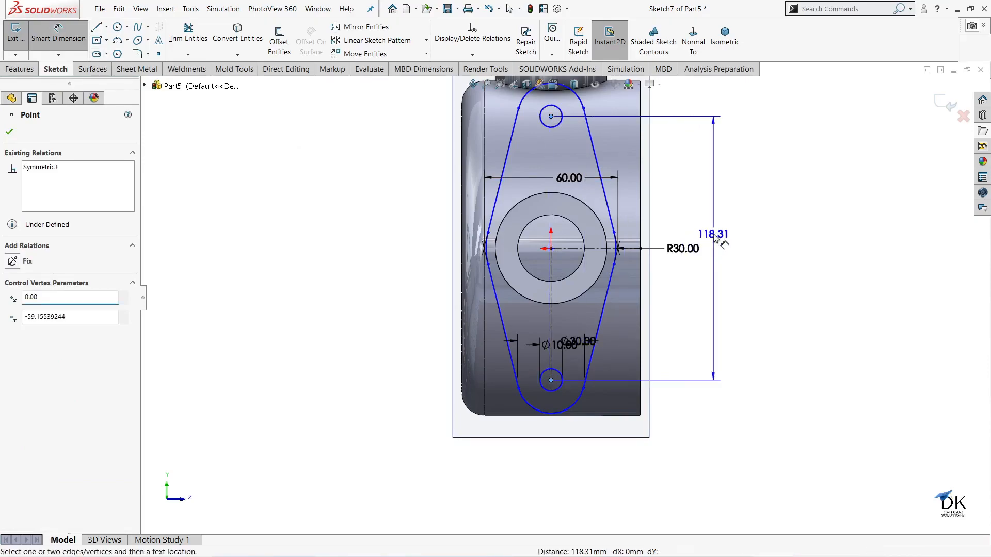
left_click(713, 243)
type("100")
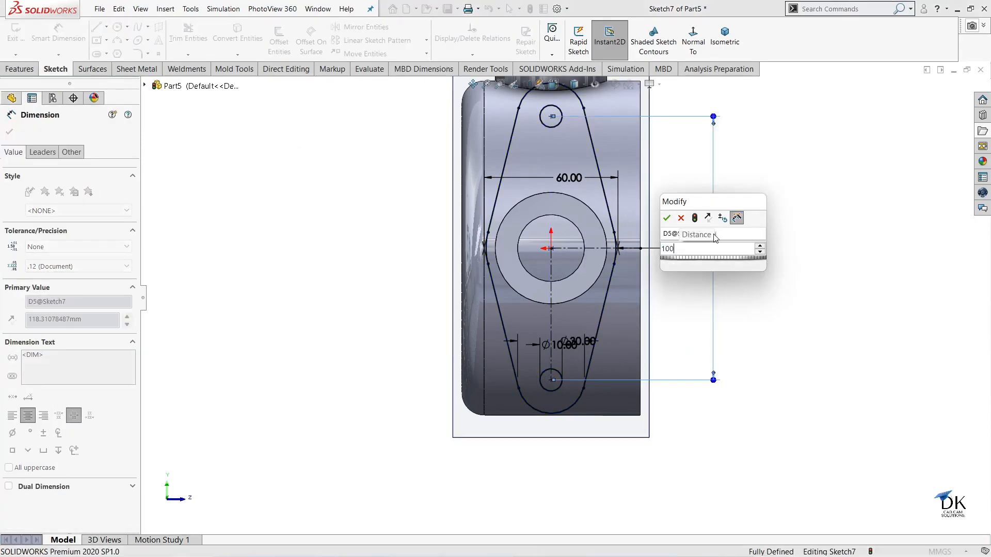
key("Return")
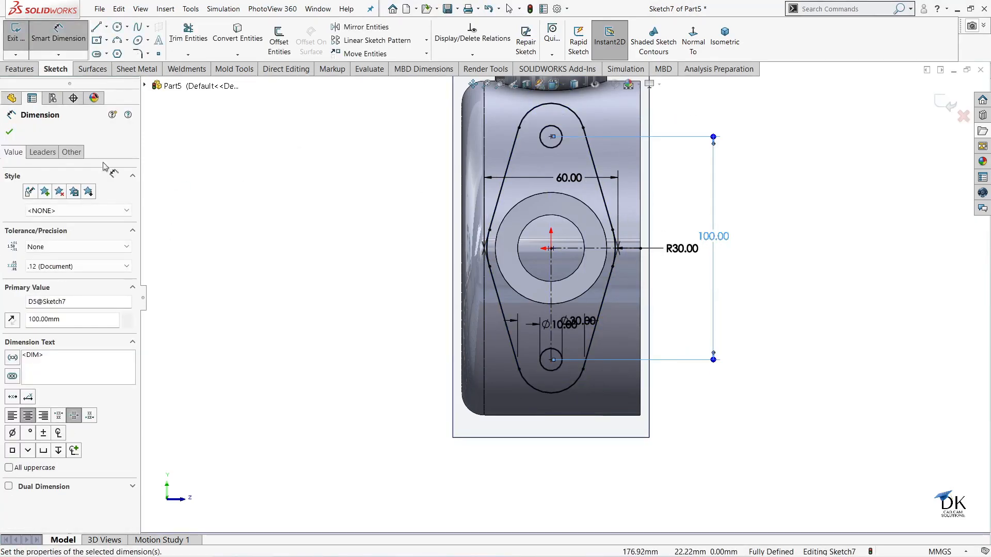
left_click(9, 132)
left_click(947, 104)
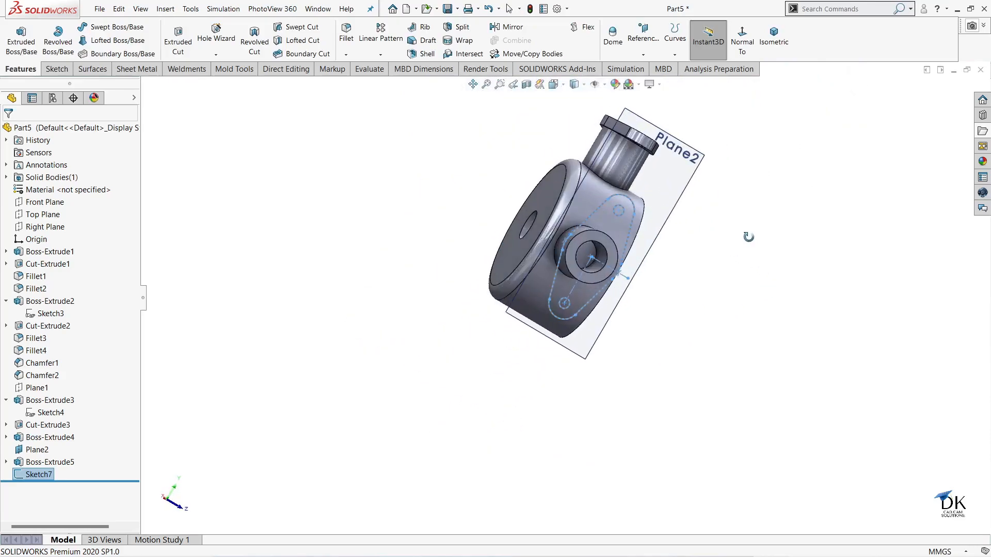
Step: Reopen the flange sketch and convert the side tube's outer circular edge into a sketch entity
scroll(564, 274, "down", 2)
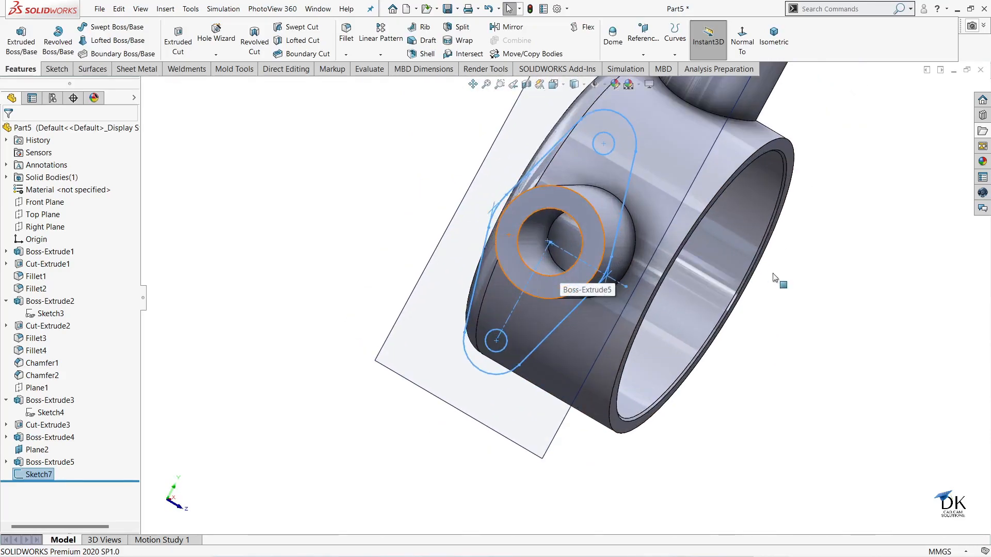
left_click(852, 249)
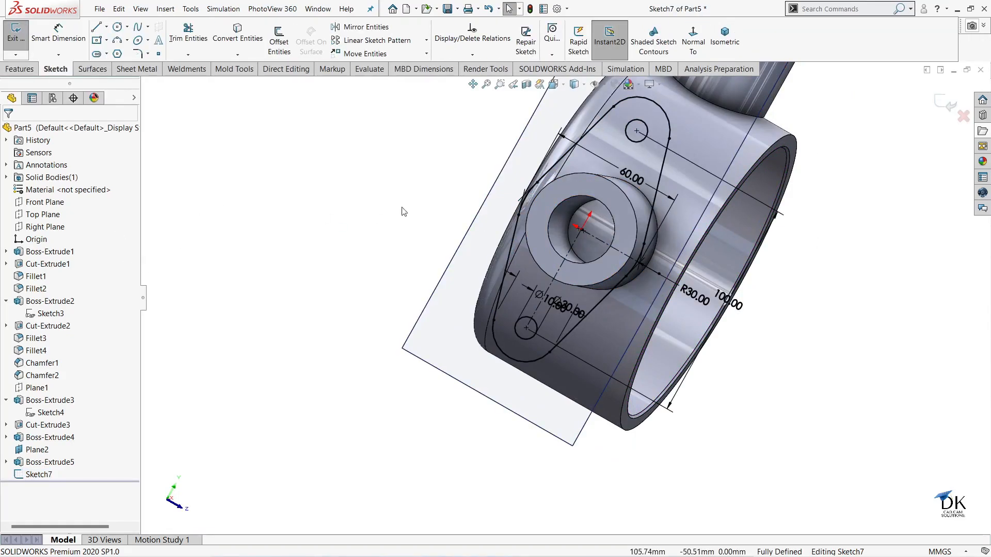
left_click(581, 175)
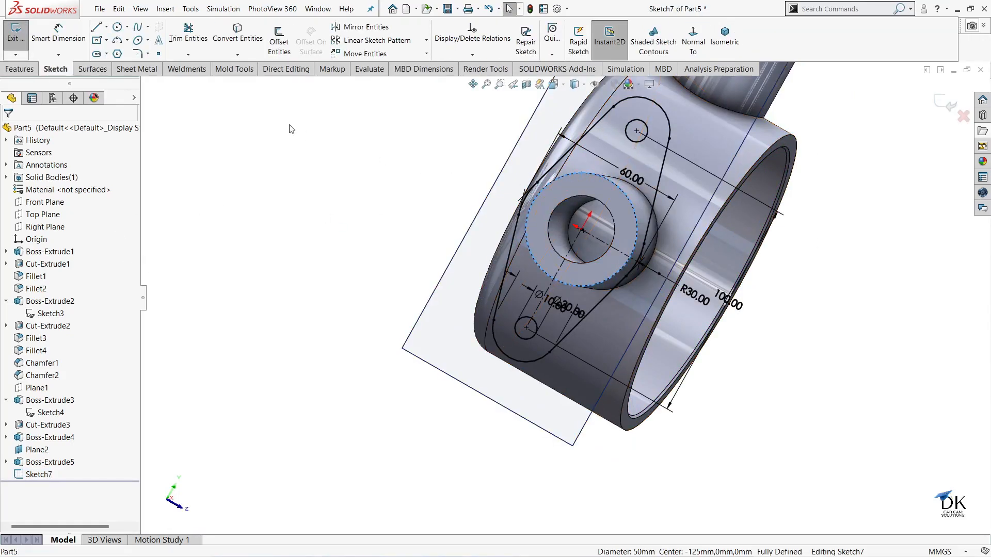
left_click(238, 32)
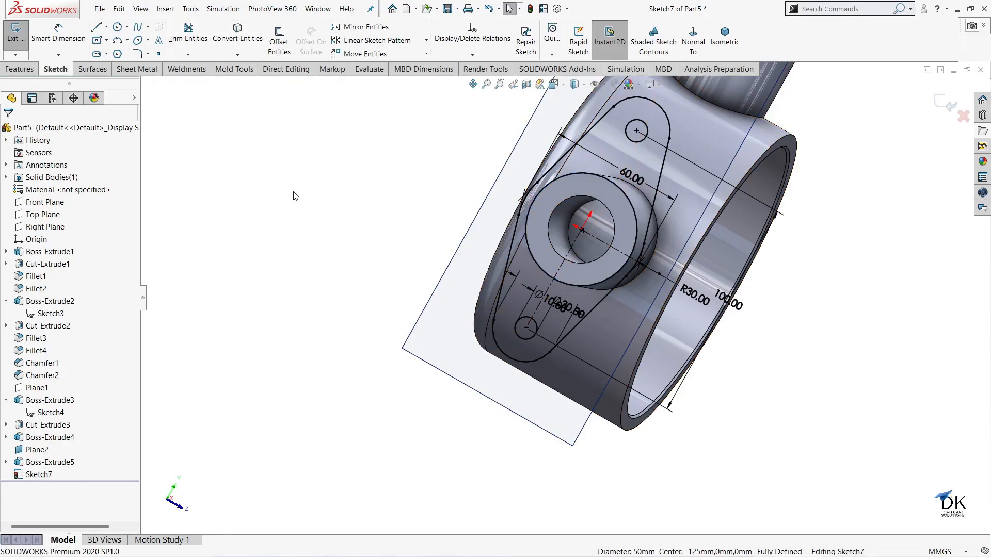
Step: Extrude the flange profile 10 mm blind toward the cylindrical body with the result merged
left_click(23, 71)
left_click(21, 42)
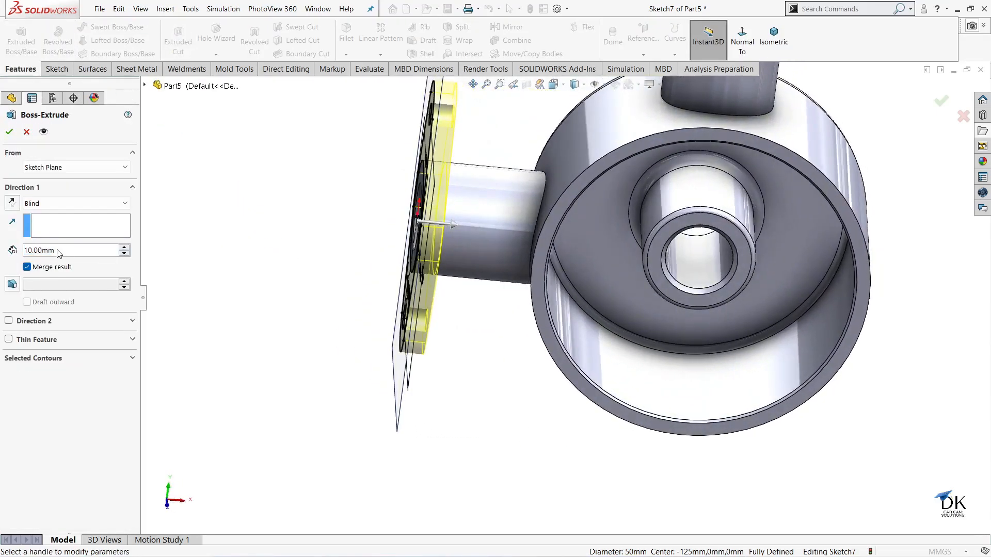
left_click(9, 132)
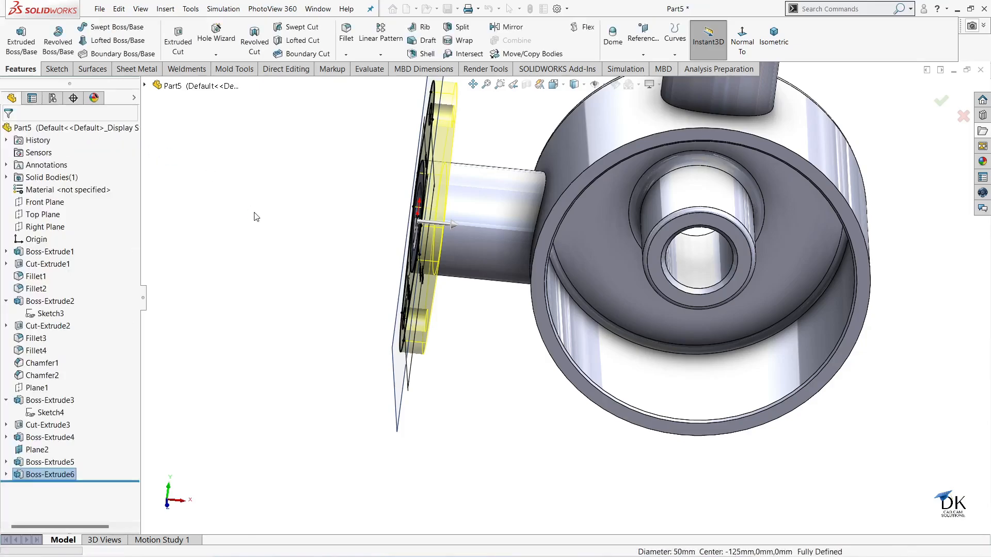
Step: Hide the reference plane at the new flange's outer face
middle_click_drag(255, 212, 389, 299)
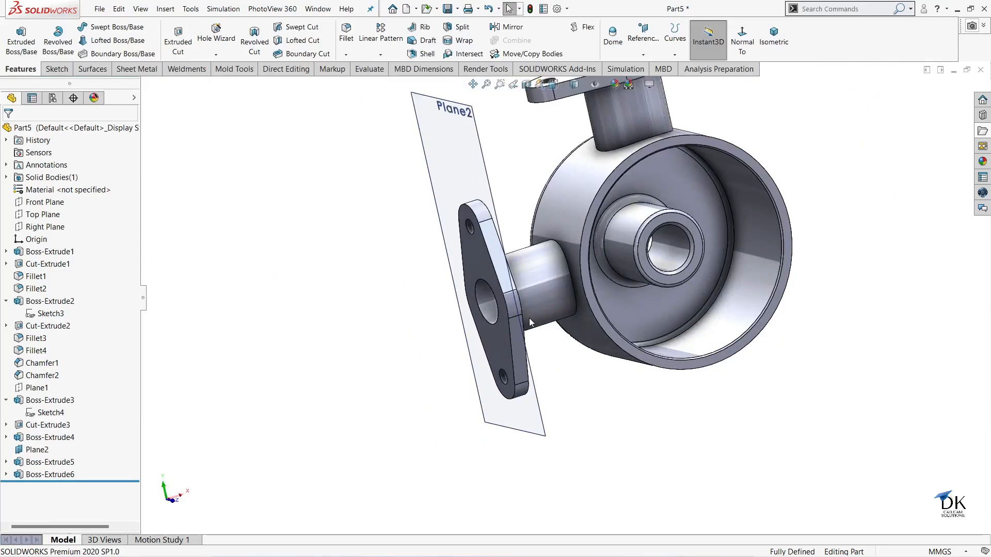
scroll(528, 318, "down", 2)
left_click(455, 145)
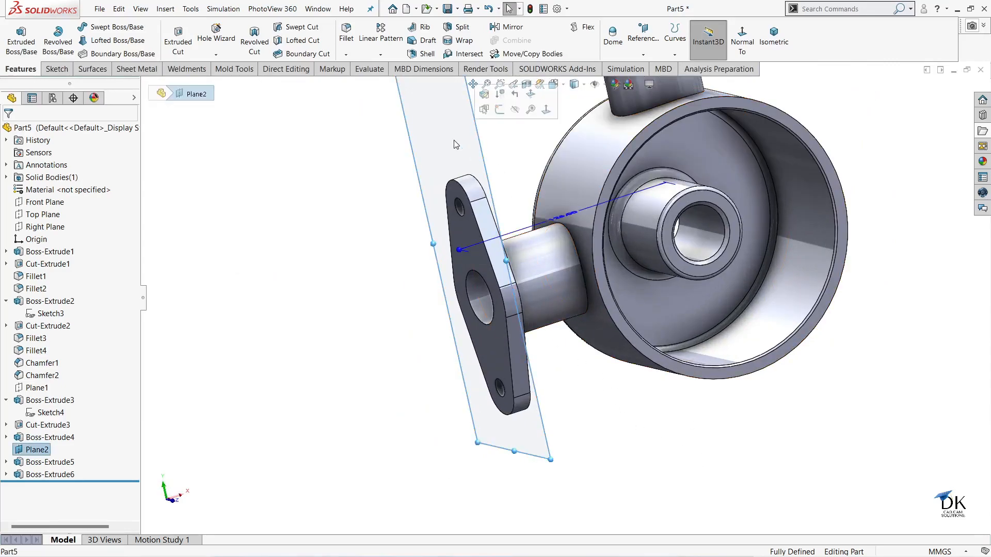
left_click(514, 109)
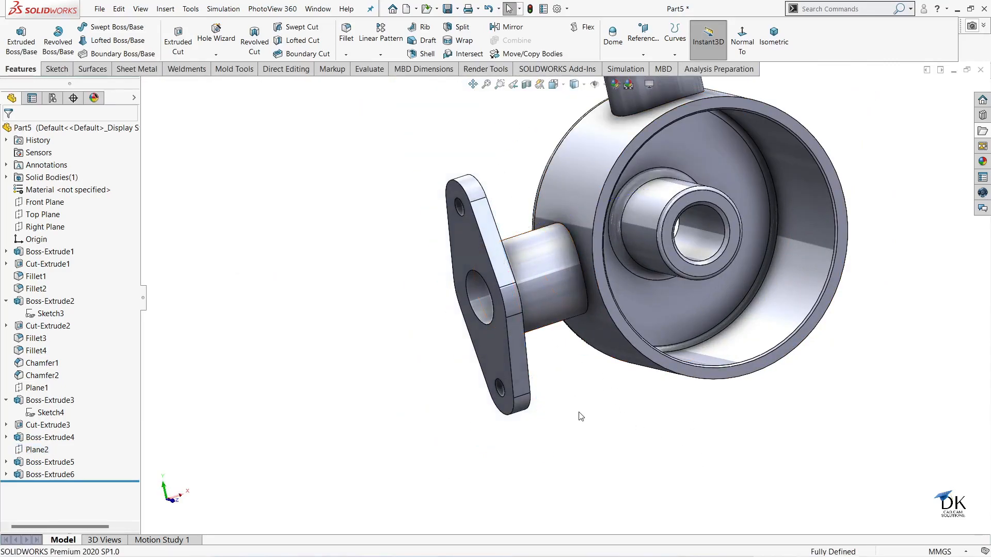
Step: Examine the new flange's bore and select the cylindrical body face at the bottom of the tube
middle_click_drag(889, 278, 806, 227)
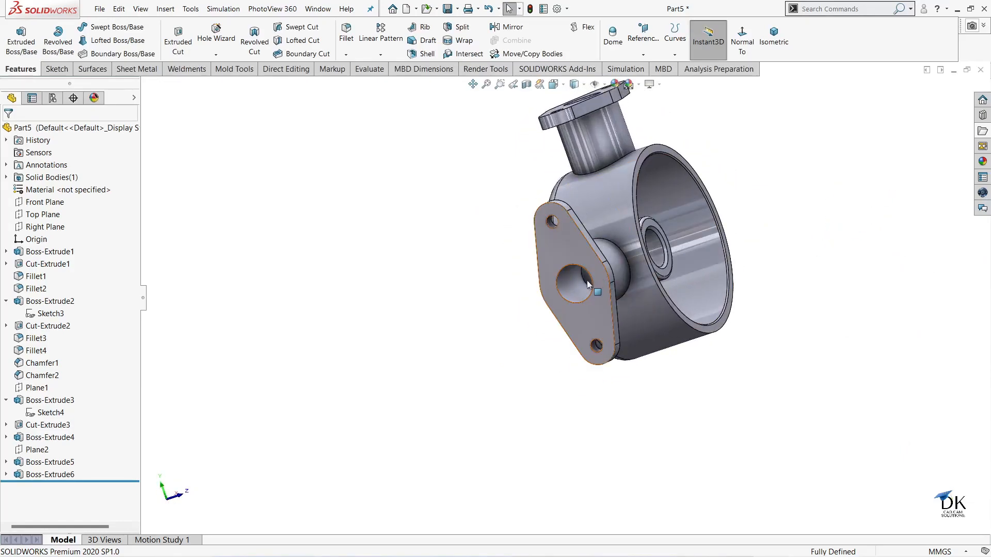
scroll(597, 281, "down", 2)
middle_click_drag(617, 199, 652, 192)
scroll(609, 253, "down", 2)
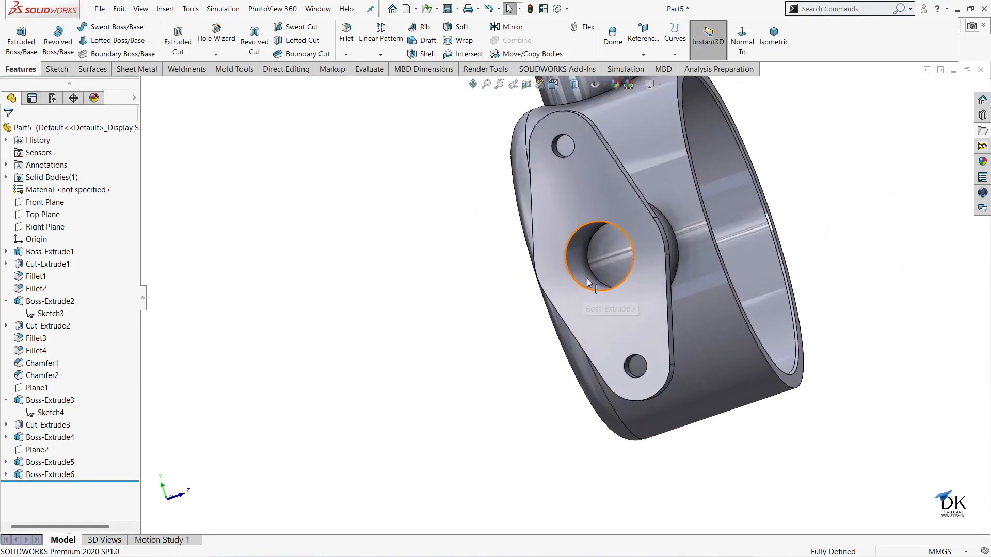
left_click(609, 252)
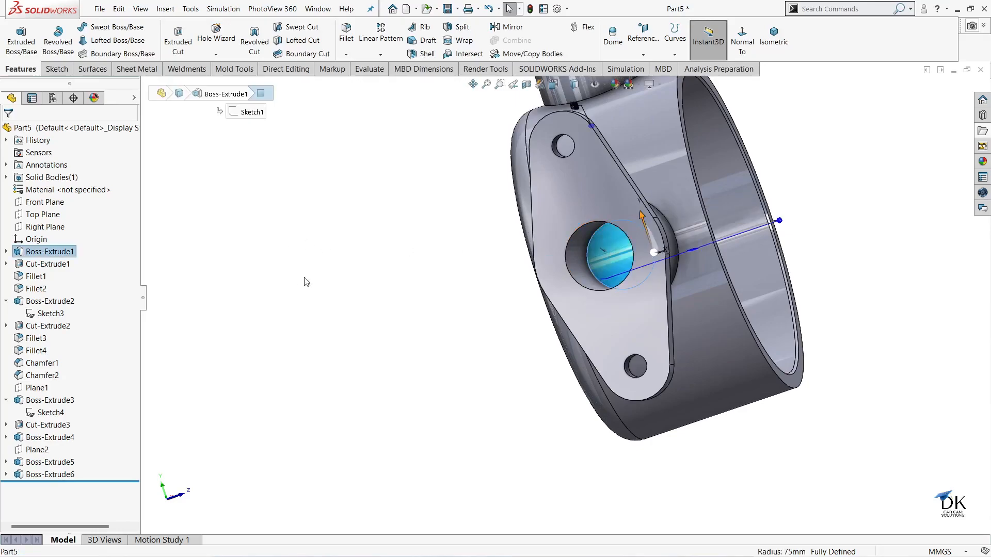
middle_click_drag(377, 276, 363, 272)
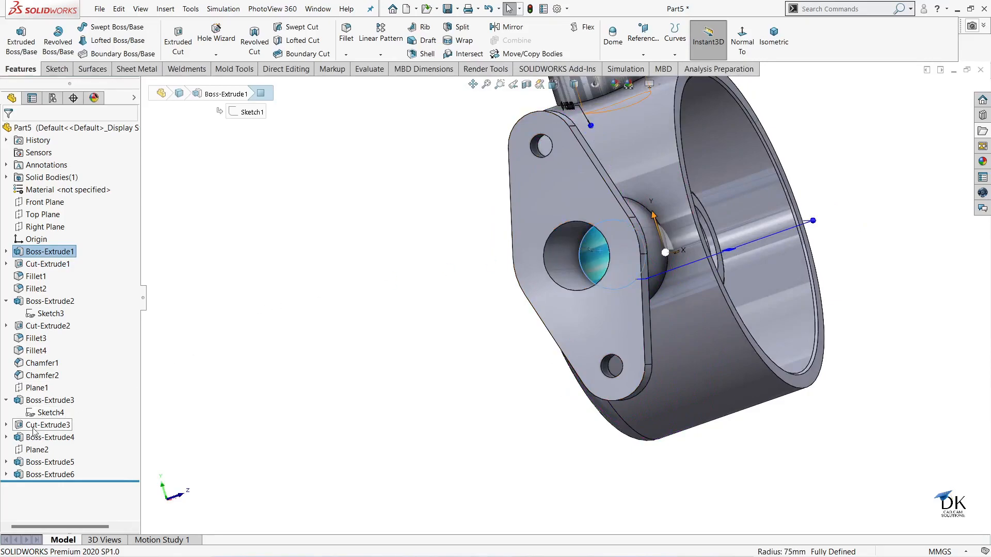
Step: Start an extruded cut from the side tube's sketch, picking the region inside its 30 mm circle as the contour
left_click(36, 463)
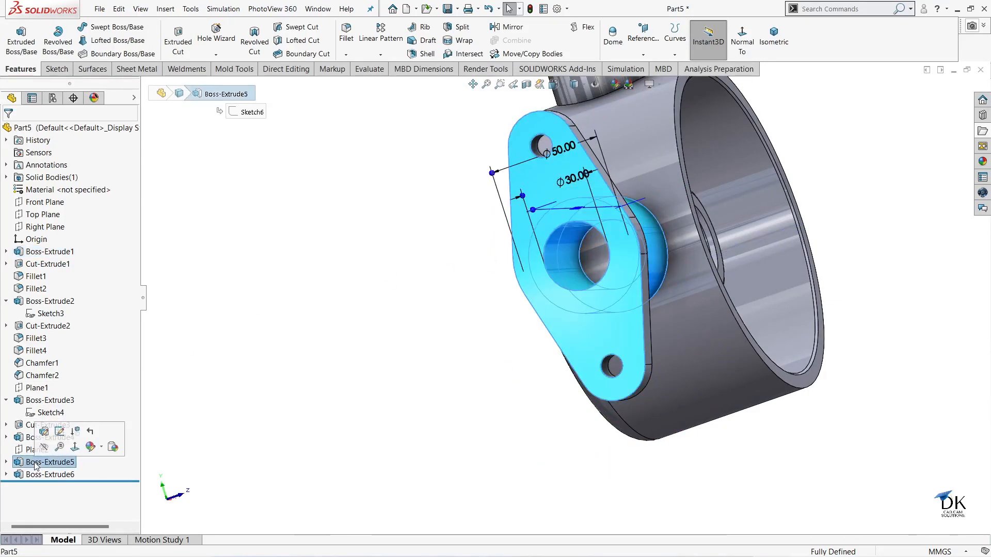
left_click(43, 475)
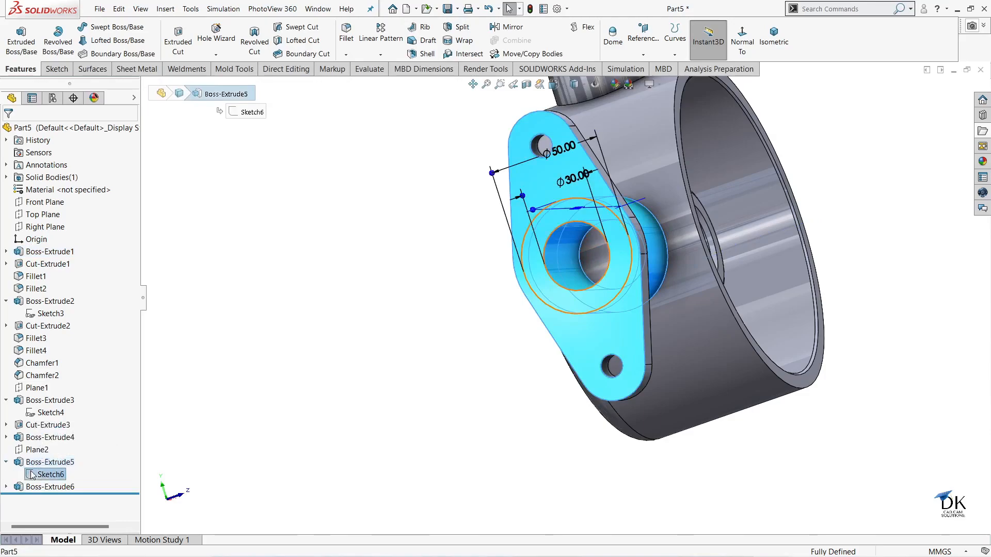
left_click(178, 36)
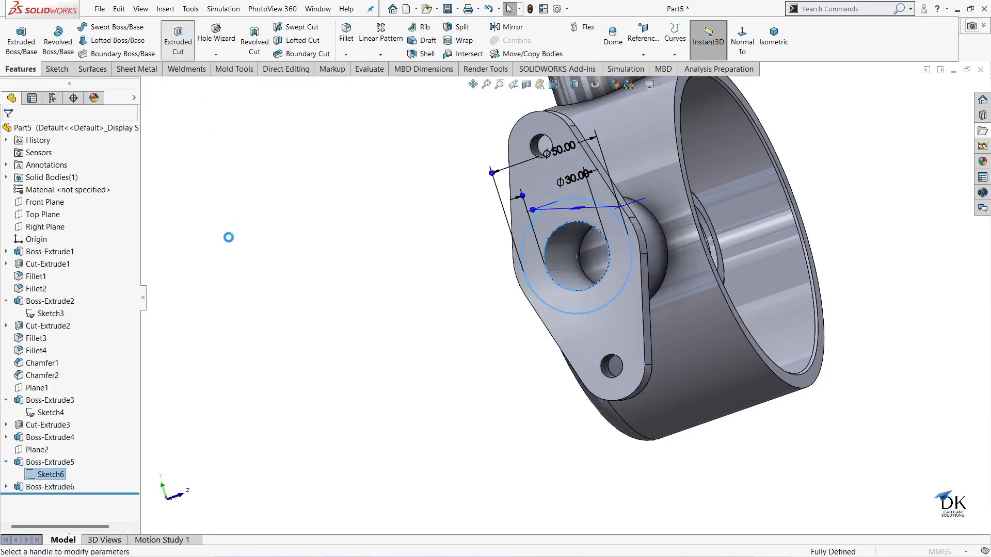
mouse_move(276, 256)
middle_mouse_down()
mouse_move(311, 255)
mouse_move(283, 243)
mouse_move(295, 246)
middle_mouse_up()
left_click(54, 358)
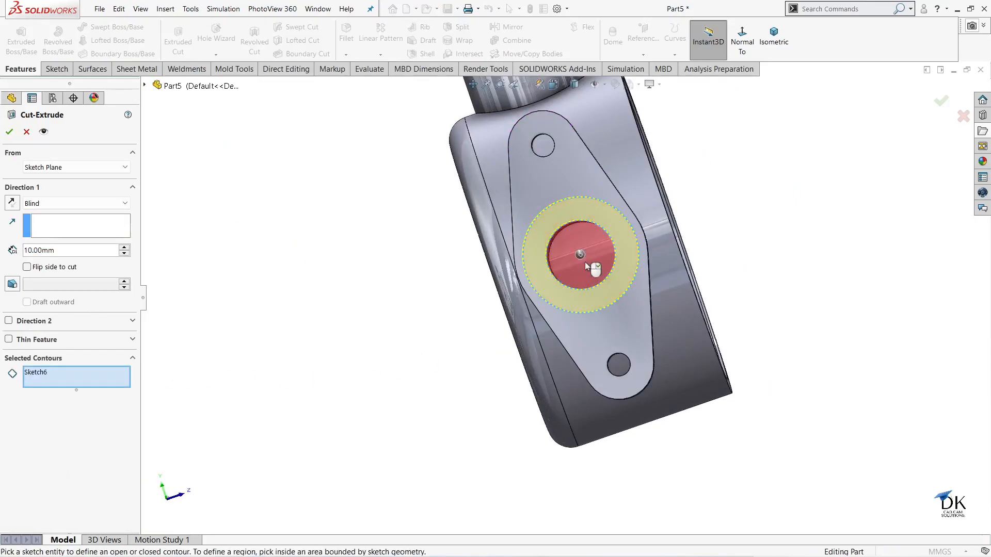
left_click(596, 243)
mouse_move(433, 307)
middle_mouse_down()
mouse_move(365, 293)
mouse_move(305, 353)
mouse_move(289, 353)
middle_mouse_up()
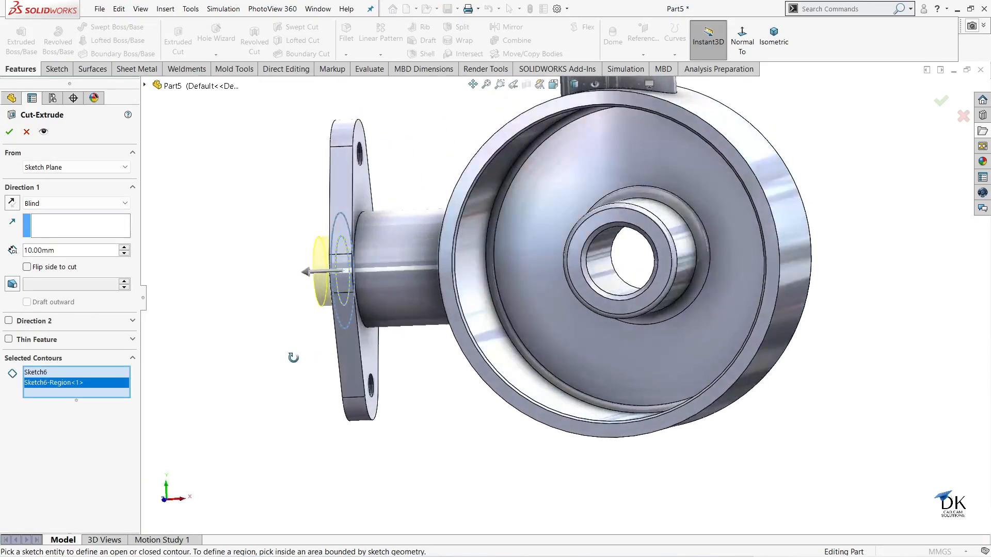
Step: Reverse the cut toward the body and end it Up To Surface at the cylinder's inner wall, opening the tube's bore
left_click(12, 202)
mouse_move(203, 250)
middle_mouse_down()
mouse_move(286, 237)
mouse_move(248, 237)
middle_mouse_up()
left_click(88, 204)
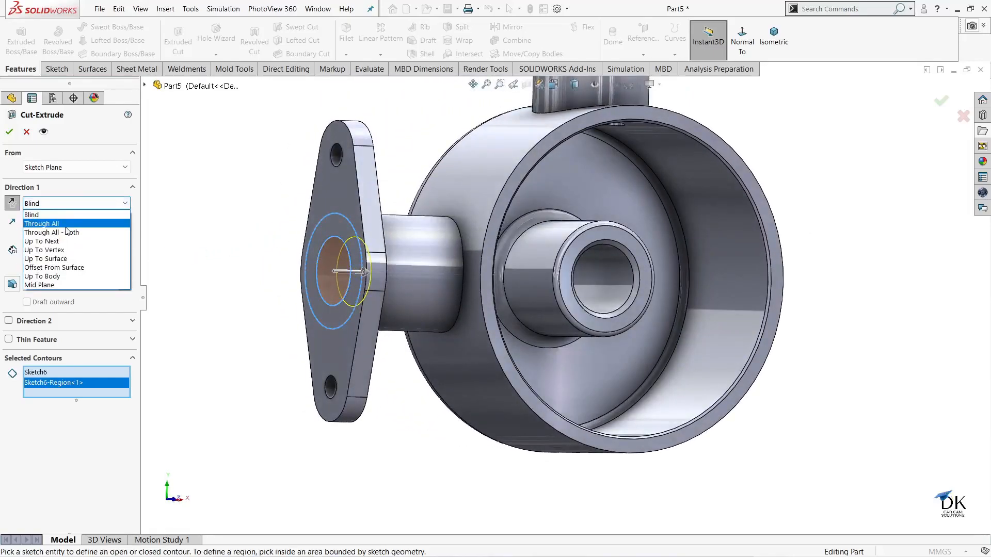
left_click(66, 260)
middle_click_drag(181, 306, 217, 279)
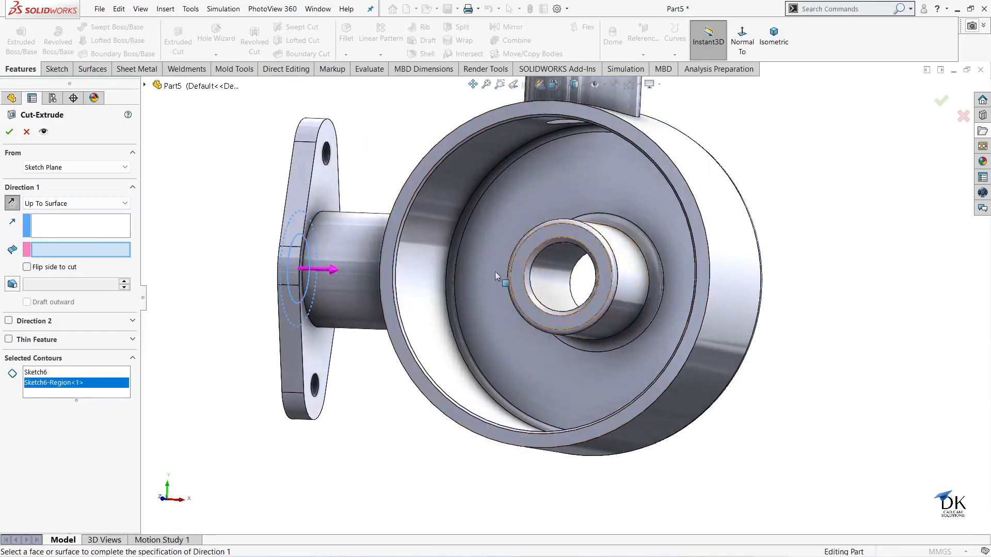
left_click(428, 256)
left_click(9, 132)
mouse_move(211, 233)
middle_mouse_down()
mouse_move(319, 245)
mouse_move(349, 266)
mouse_move(211, 240)
mouse_move(227, 242)
middle_mouse_up()
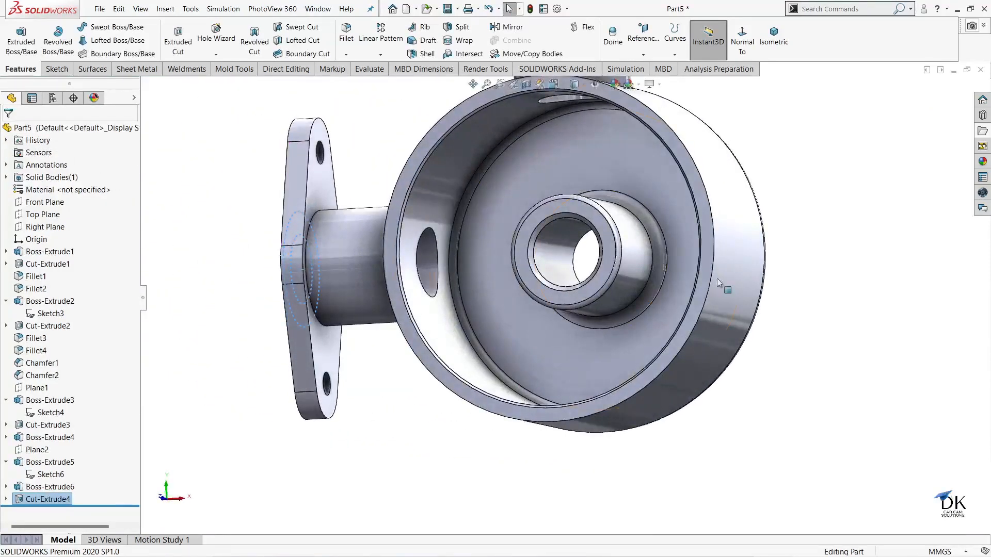
Step: Examine the model from several angles and check the remaining fillet and chamfer callouts in the reference drawing
middle_click_drag(861, 254, 743, 276)
scroll(652, 245, "up", 1)
scroll(651, 245, "down", 2)
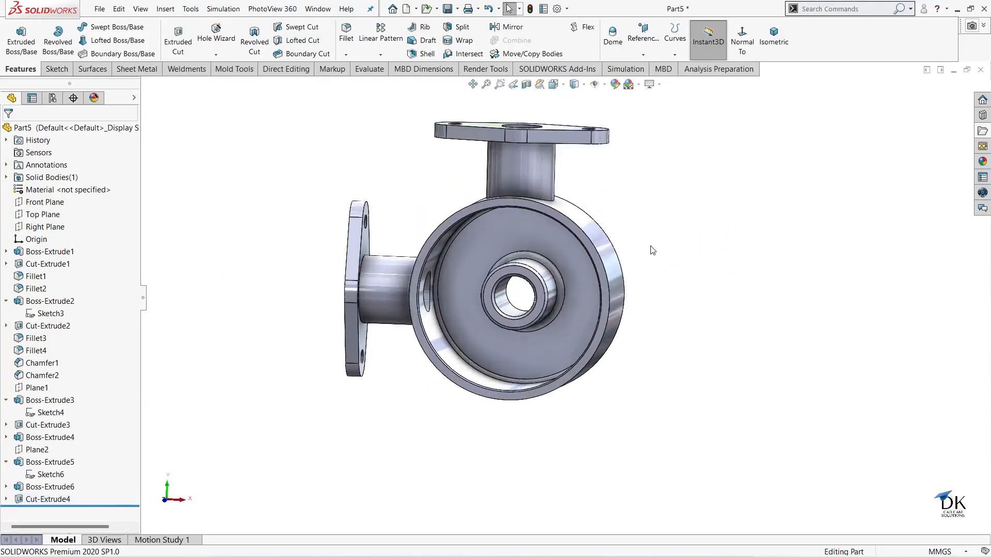
scroll(694, 245, "down", 1)
middle_click_drag(694, 245, 668, 239)
scroll(667, 239, "up", 2)
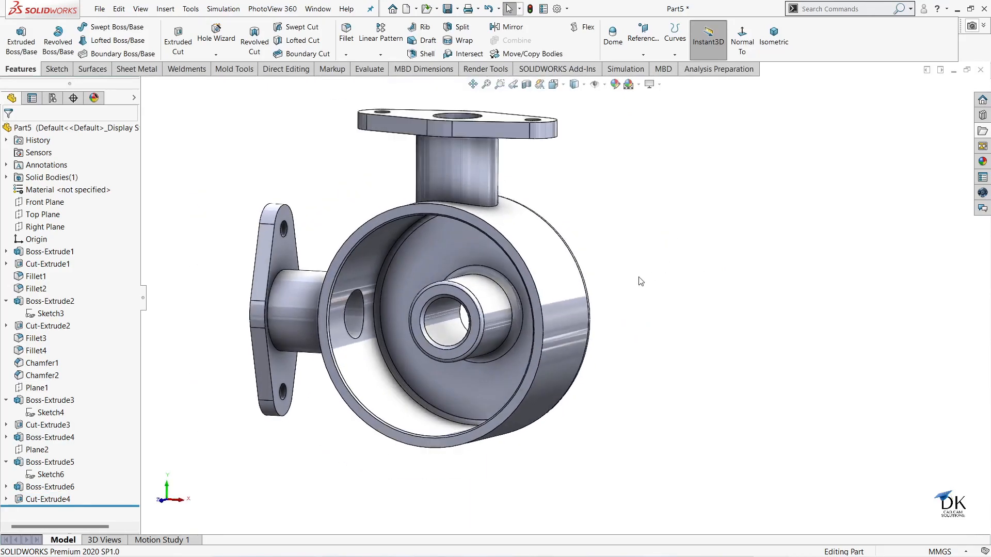
middle_click_drag(679, 290, 665, 288)
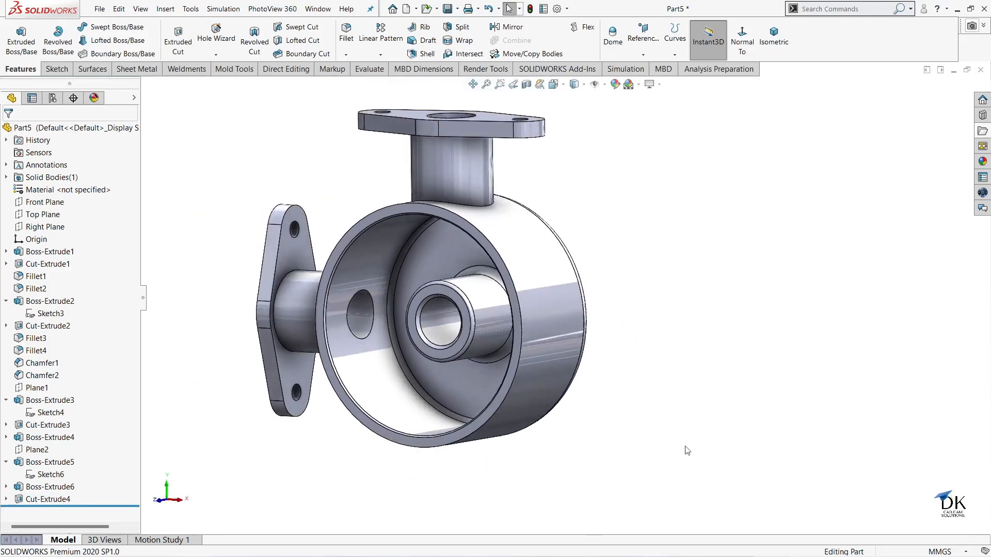
left_click(635, 545)
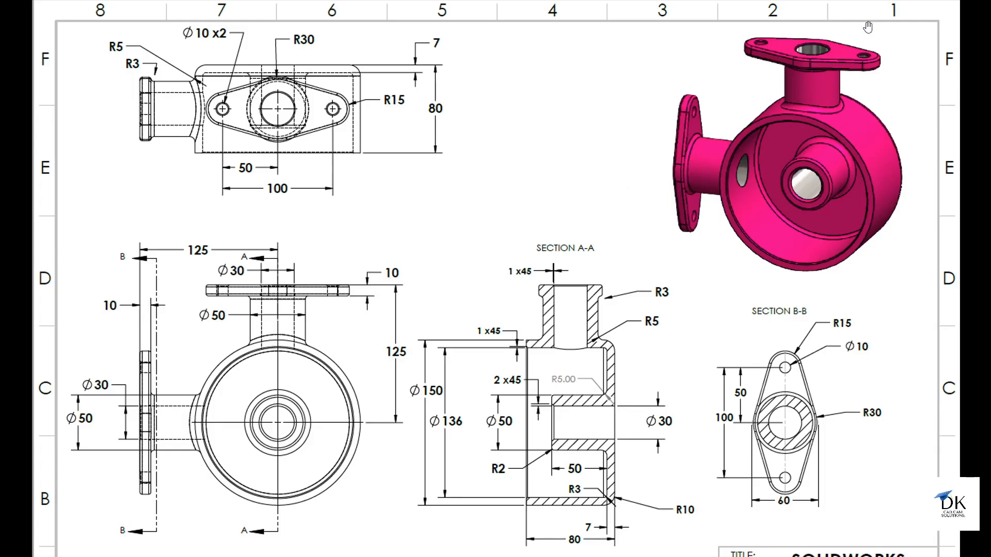
left_click(608, 545)
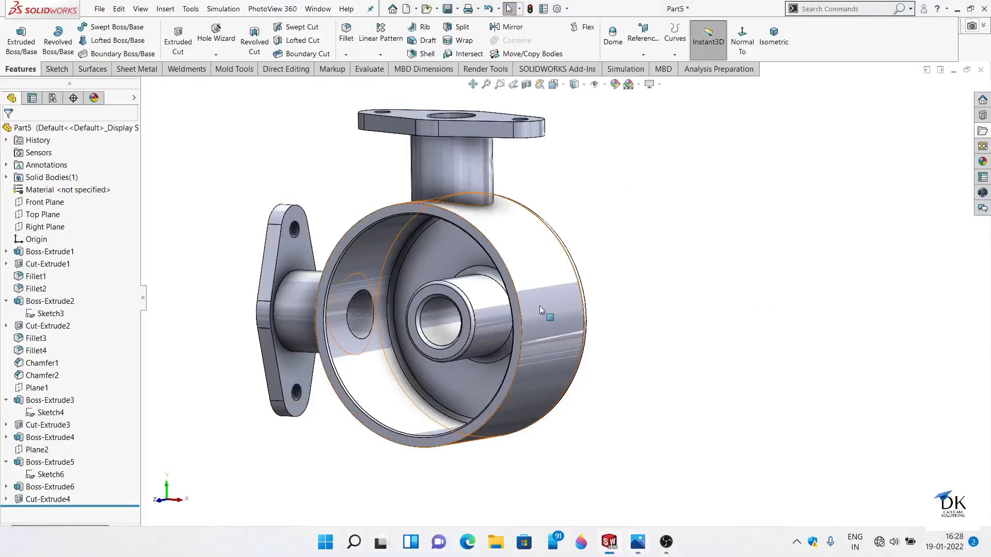
Step: Fillet the edges where both side tubes meet the cylindrical body with a 5 mm radius
scroll(286, 323, "down", 6)
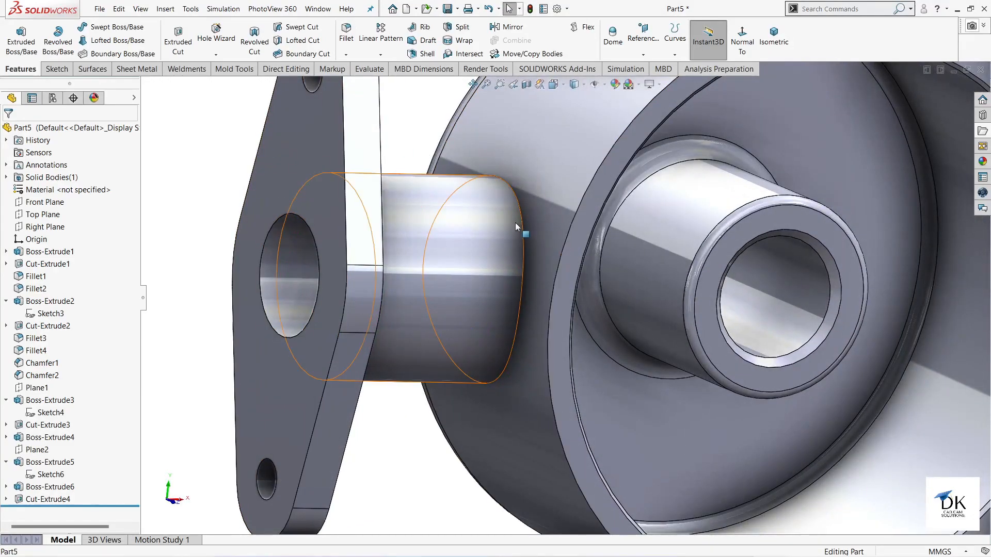
left_click(523, 226)
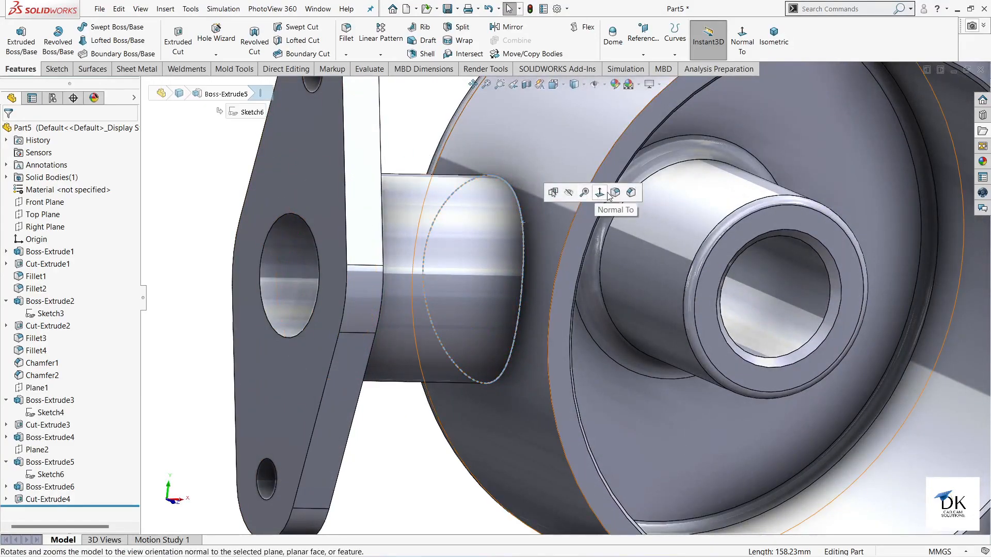
left_click(630, 195)
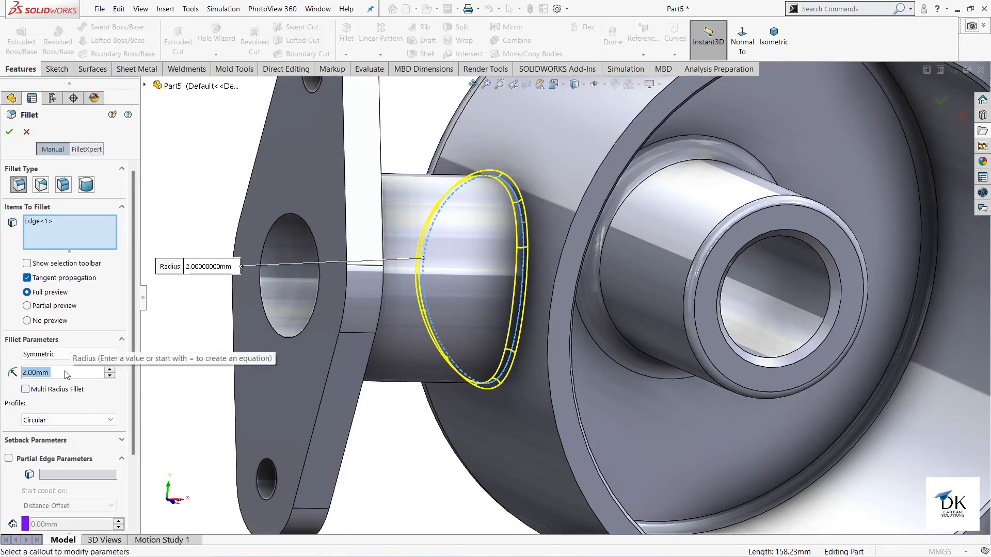
type("5")
key("Return")
scroll(543, 343, "up", 2)
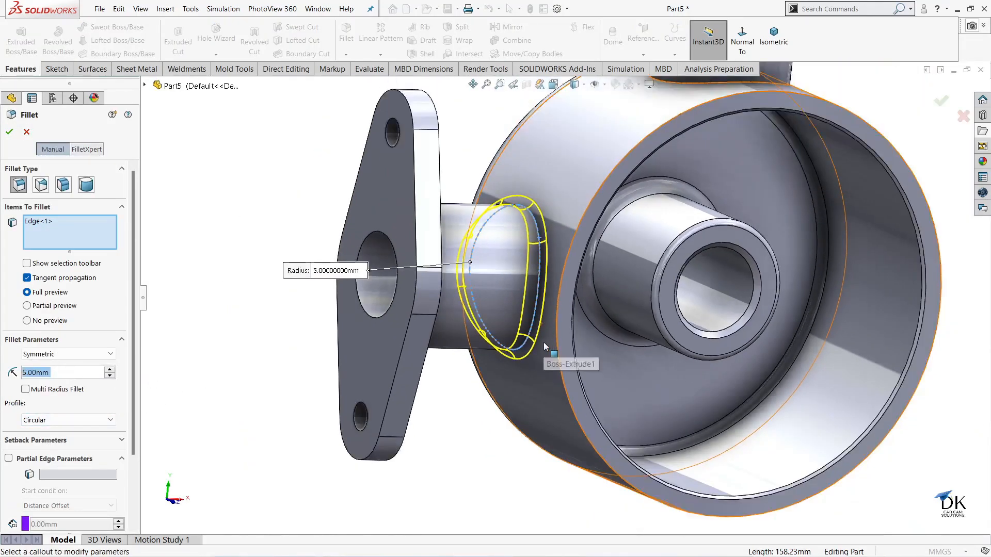
scroll(543, 342, "up", 3)
scroll(649, 157, "down", 2)
left_click(622, 157)
left_click(9, 132)
Step: Set up a 3 mm fillet on the circular edge where the upper tube meets the underside of its flange
middle_click_drag(512, 209, 569, 132)
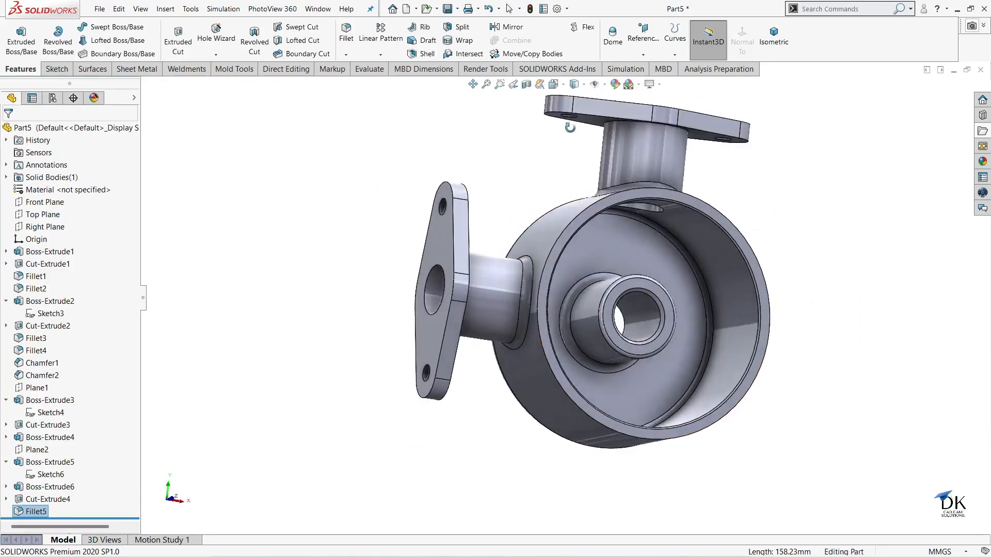
scroll(613, 158, "down", 5)
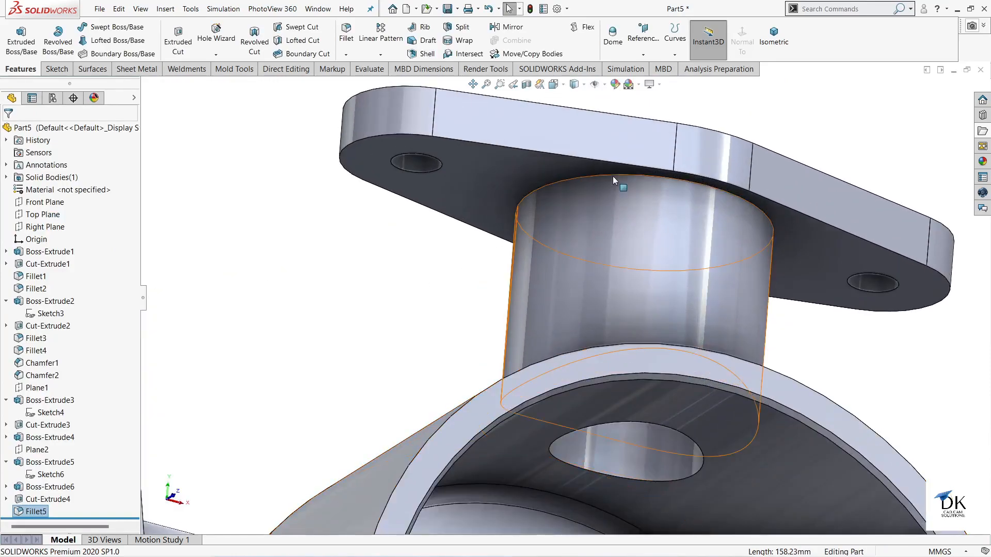
left_click(613, 177)
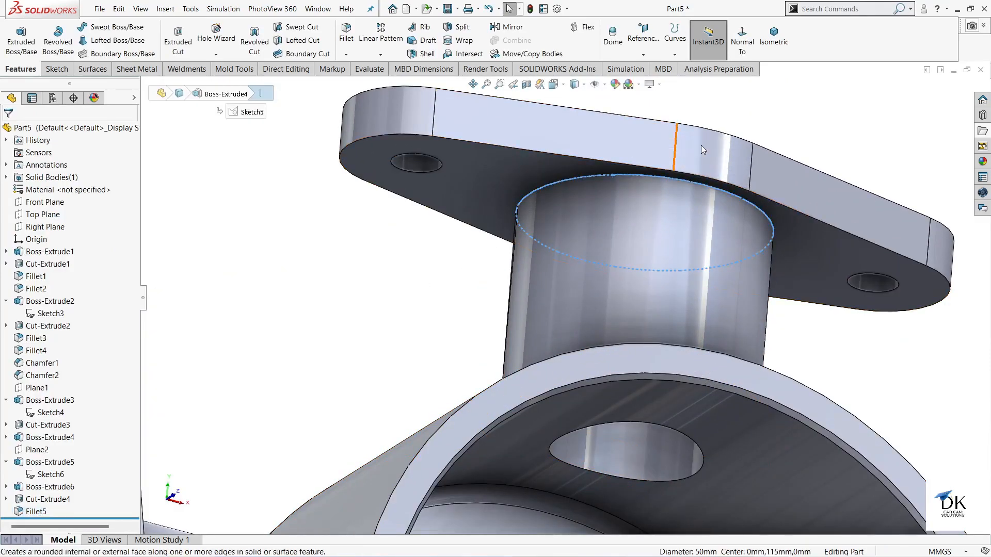
left_click(702, 148)
type("3")
key("Return")
scroll(246, 380, "up", 3)
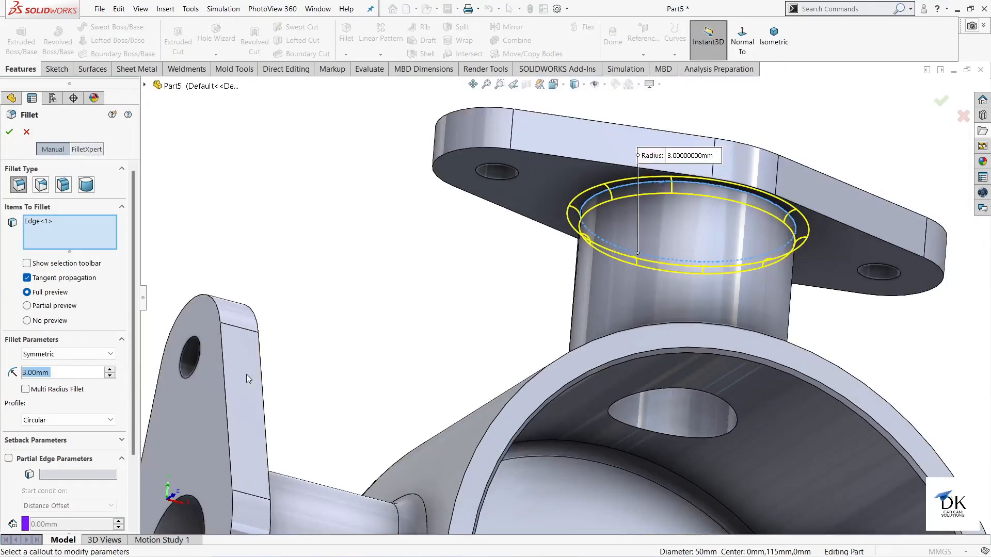
Step: Add the edge between the horizontal side tube and its flange to the 3 mm fillet and apply it
middle_click_drag(246, 374, 355, 339)
middle_click_drag(444, 316, 432, 398)
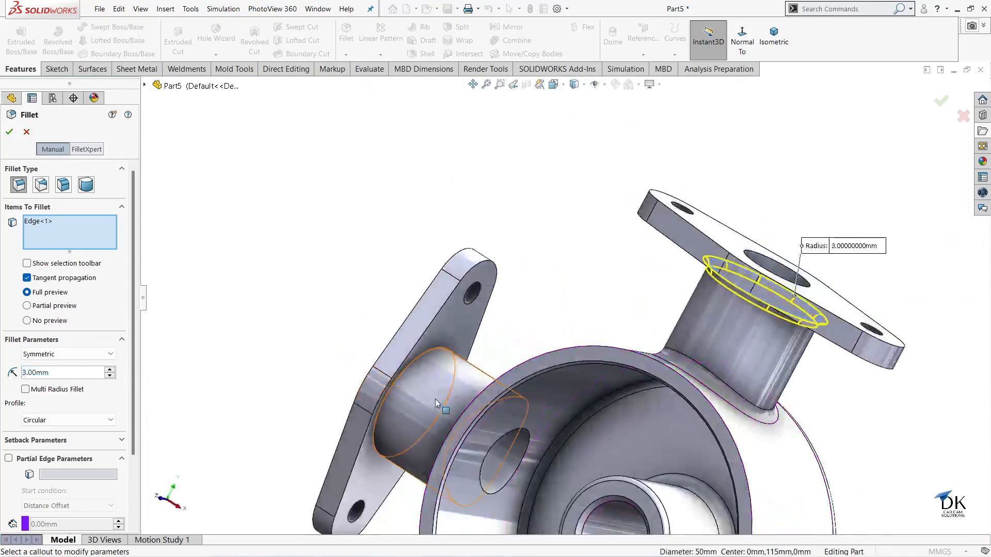
scroll(436, 391, "down", 3)
left_click(420, 330)
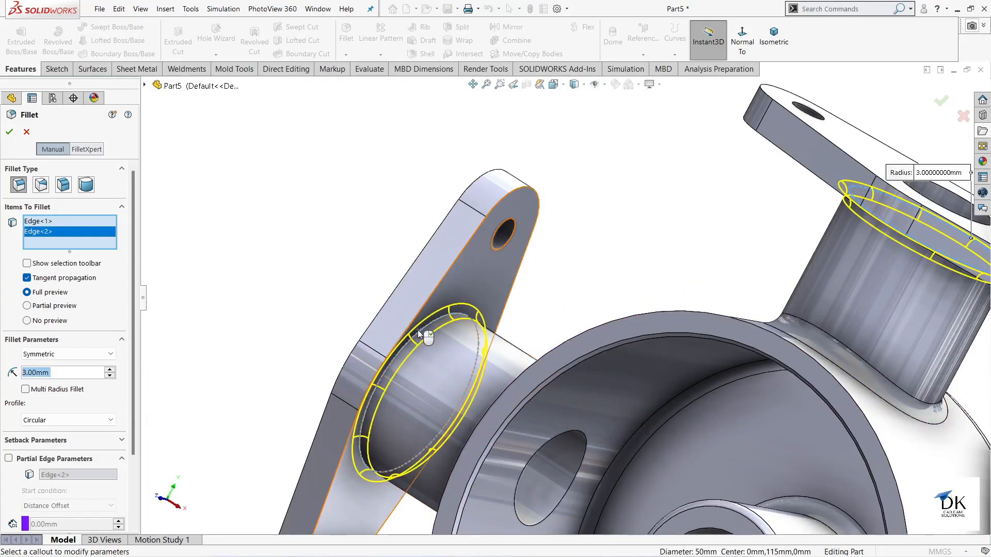
left_click(9, 133)
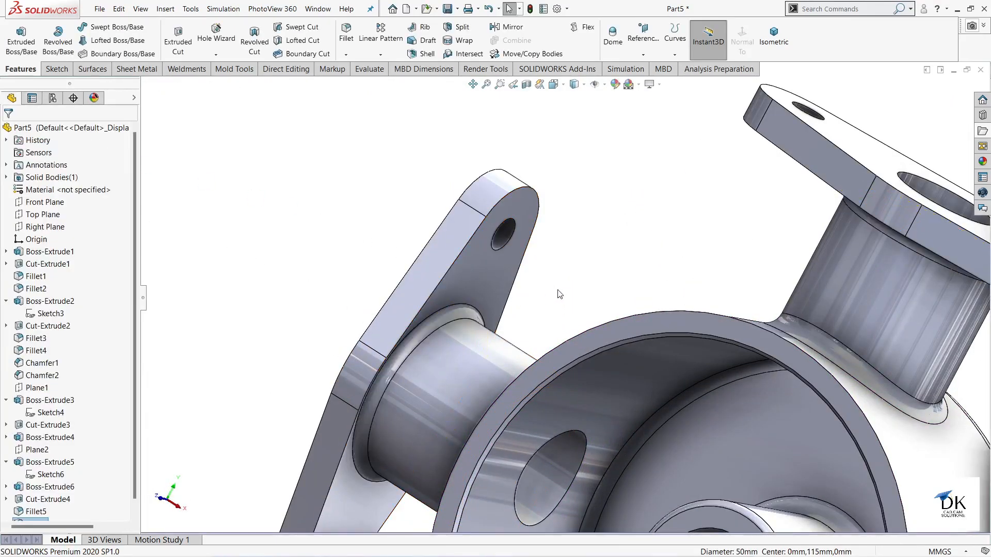
Step: Set up a 1 mm × 45° chamfer on both outer perimeter edges of the upper flange
scroll(562, 293, "up", 3)
middle_click_drag(782, 305, 747, 315)
scroll(667, 426, "down", 3)
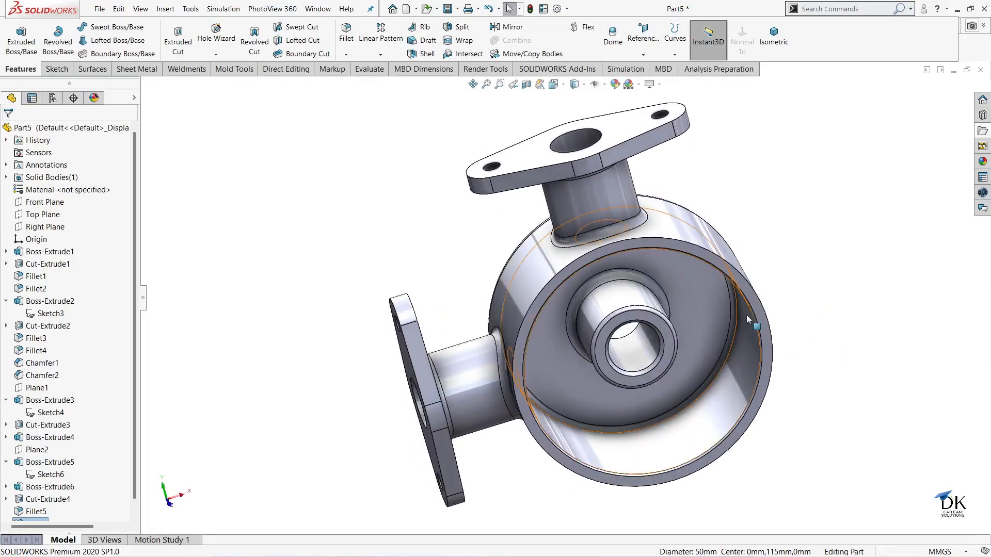
left_click(346, 54)
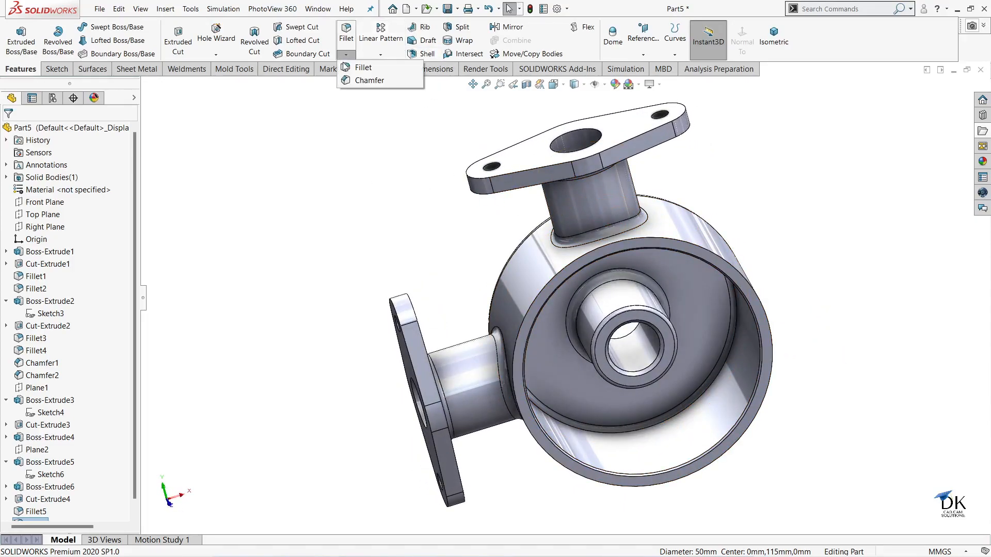
left_click(522, 170)
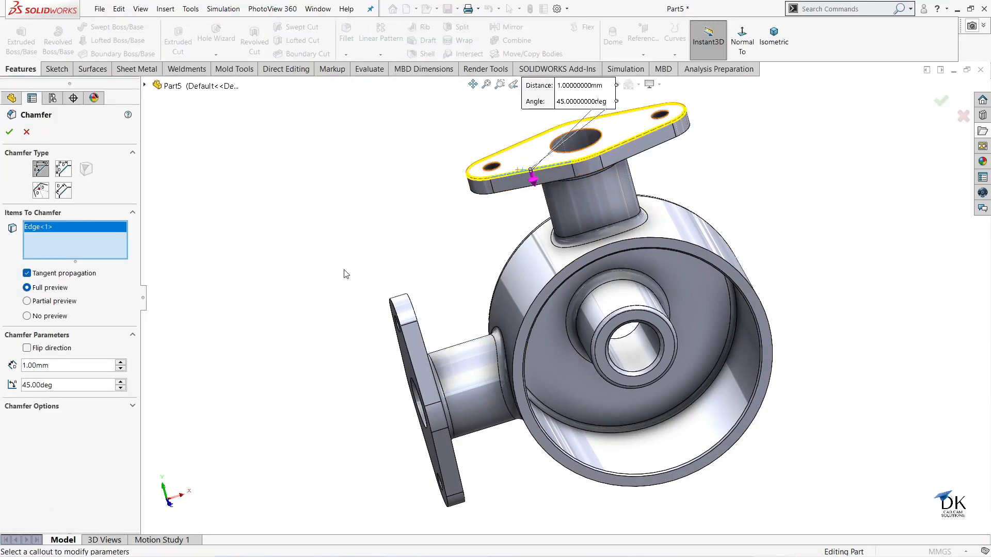
middle_click_drag(432, 218, 381, 155)
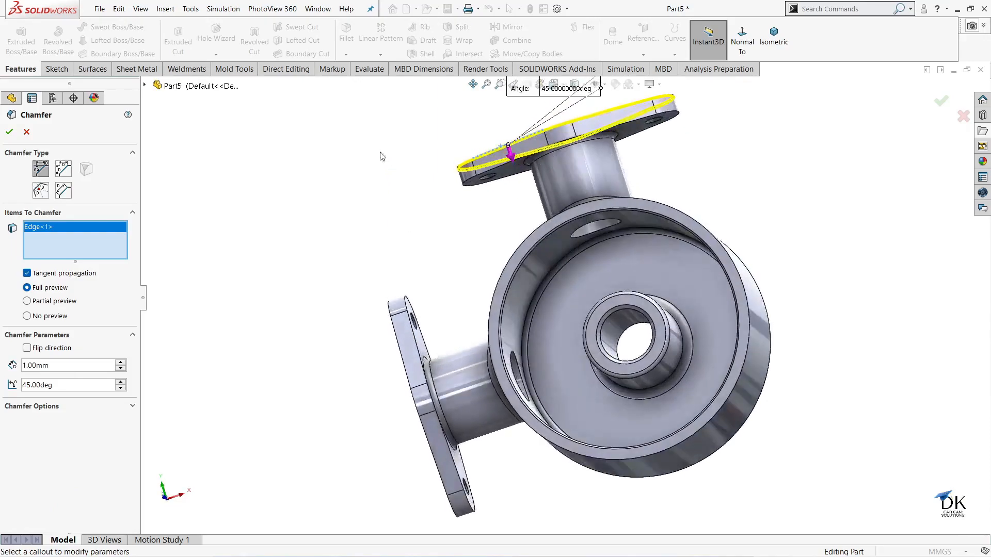
left_click(502, 165)
middle_click_drag(444, 219, 436, 225)
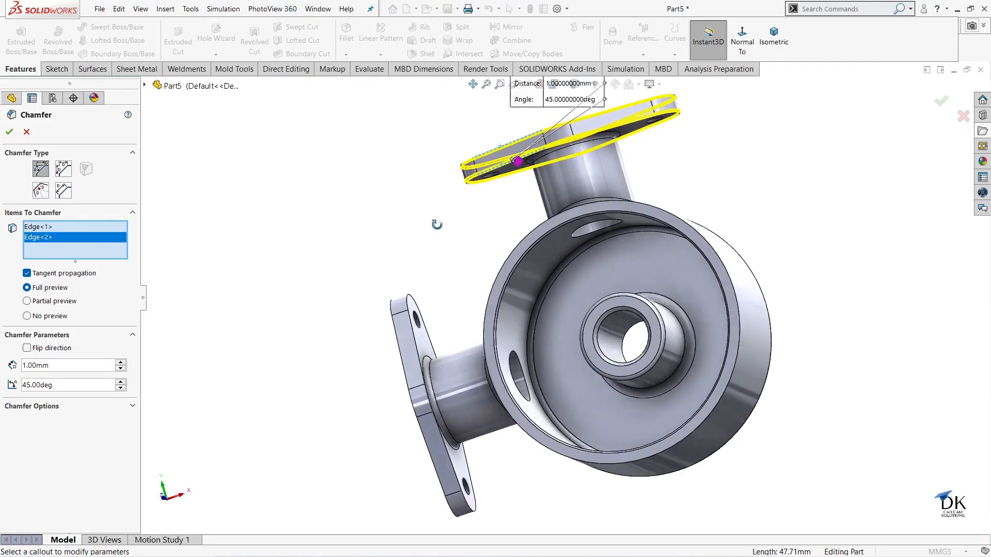
Step: Add both outer perimeter edges of the horizontal tube's flange to the 1 mm × 45° chamfer and apply it
left_click(415, 334)
middle_click_drag(414, 335, 463, 310)
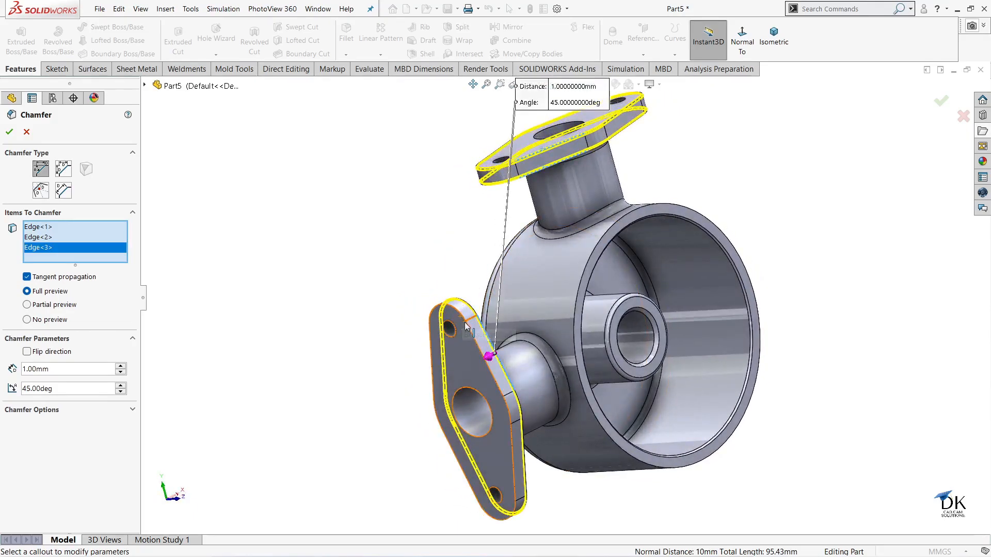
left_click(480, 352)
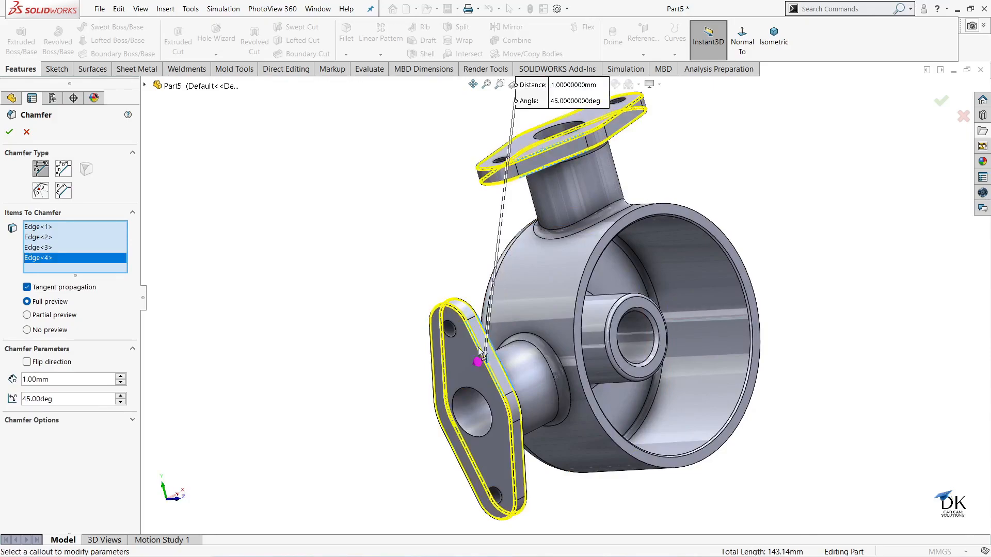
left_click(9, 132)
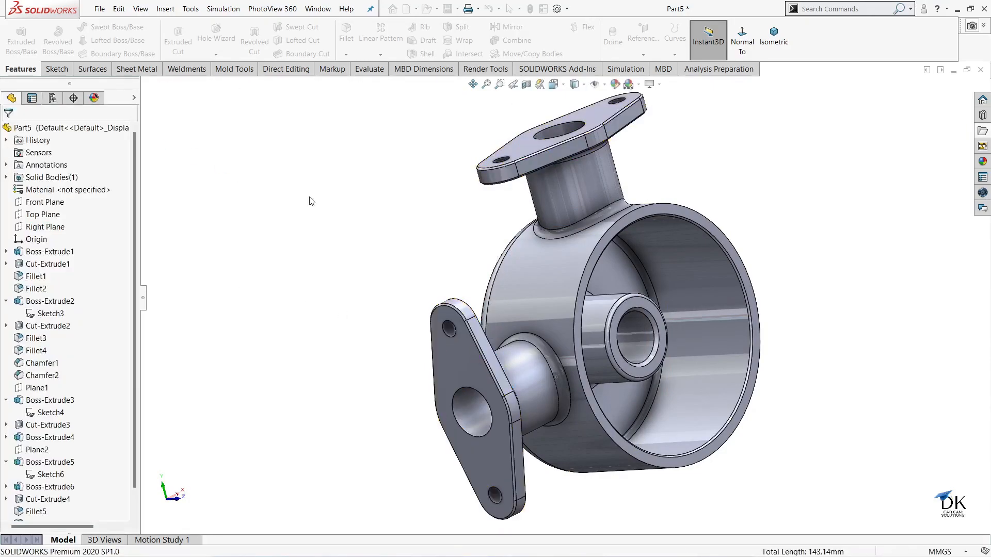
Step: Examine the finished part from several angles and bring up the reference drawing for comparison
middle_click_drag(305, 194, 750, 281)
scroll(708, 309, "down", 3)
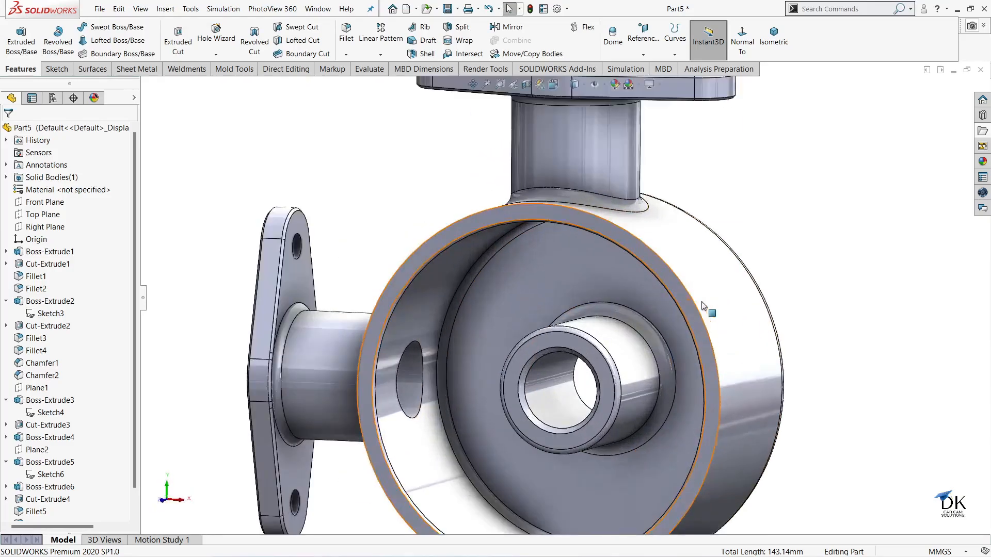
middle_click_drag(774, 321, 707, 404)
scroll(930, 302, "up", 3)
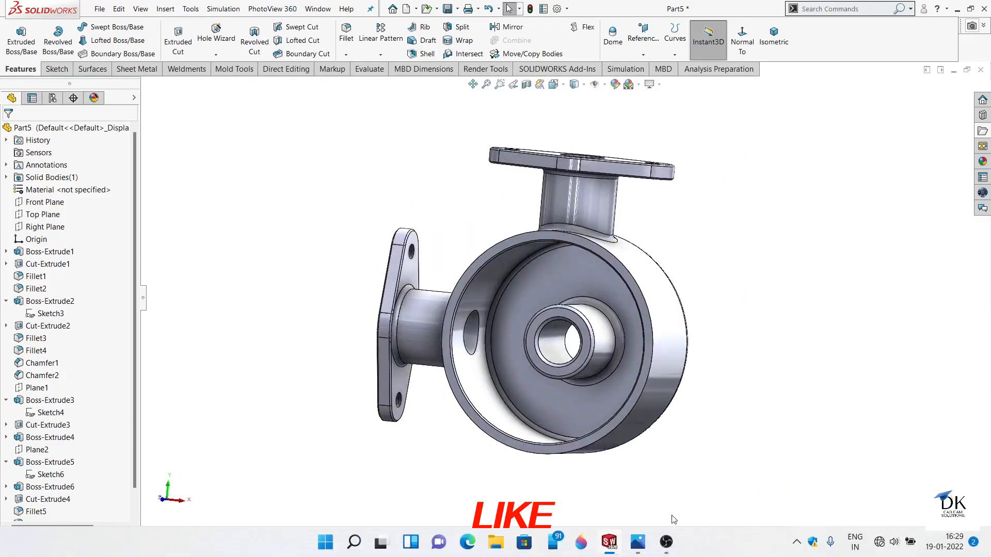
left_click(639, 542)
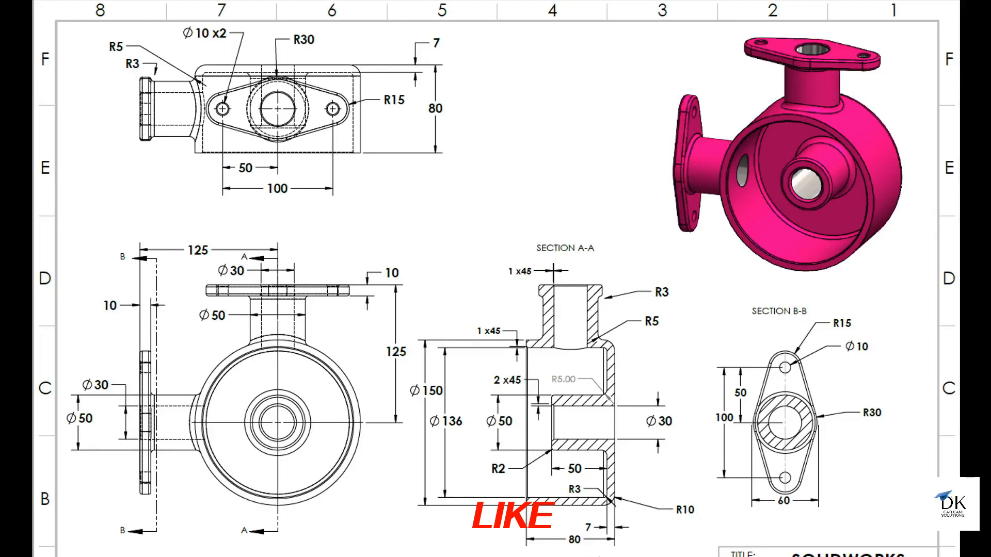
Step: Return from the reference drawing to the model and apply the pink appearance from the Solid category to the whole part
left_click(638, 542)
mouse_move(703, 249)
middle_mouse_down()
mouse_move(659, 243)
mouse_move(710, 318)
mouse_move(692, 335)
mouse_move(708, 310)
mouse_move(745, 345)
middle_mouse_up()
left_click(983, 161)
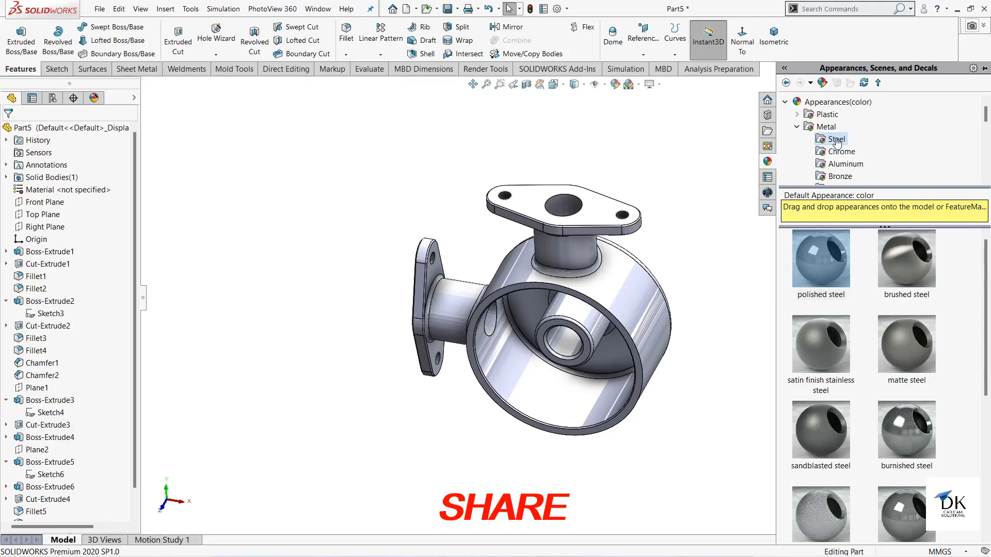
scroll(836, 142, "down", 4)
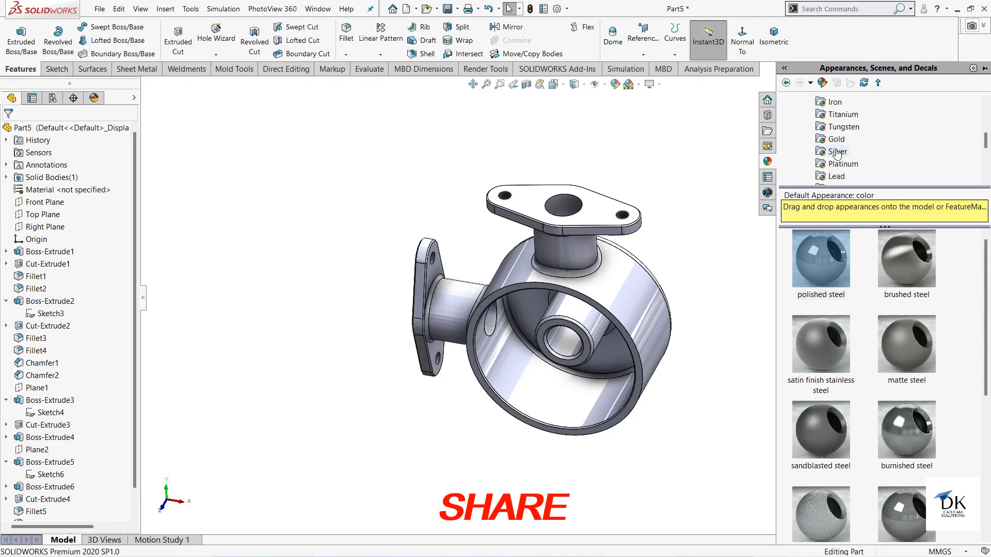
scroll(838, 153, "down", 1)
scroll(848, 147, "down", 2)
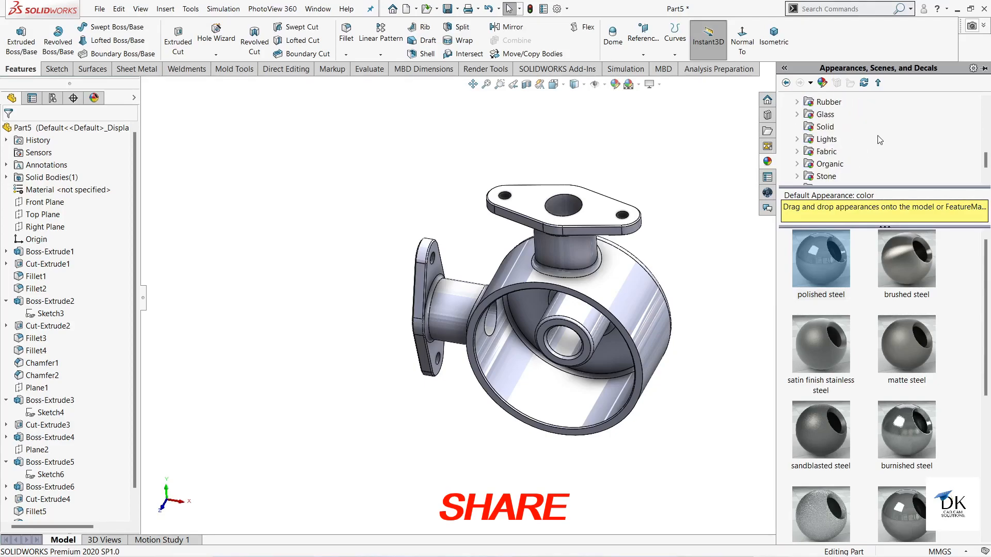
left_click(815, 129)
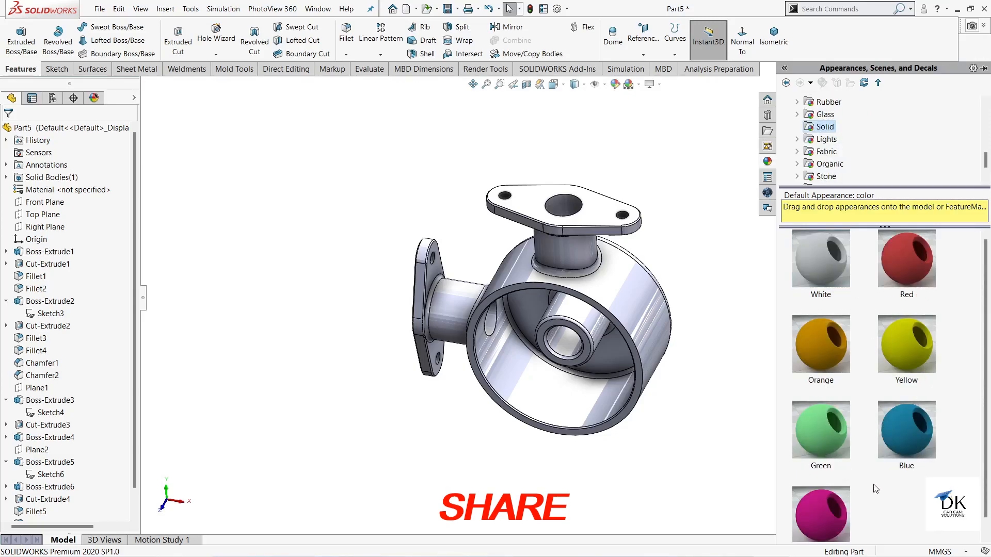
left_click_drag(819, 528, 617, 292)
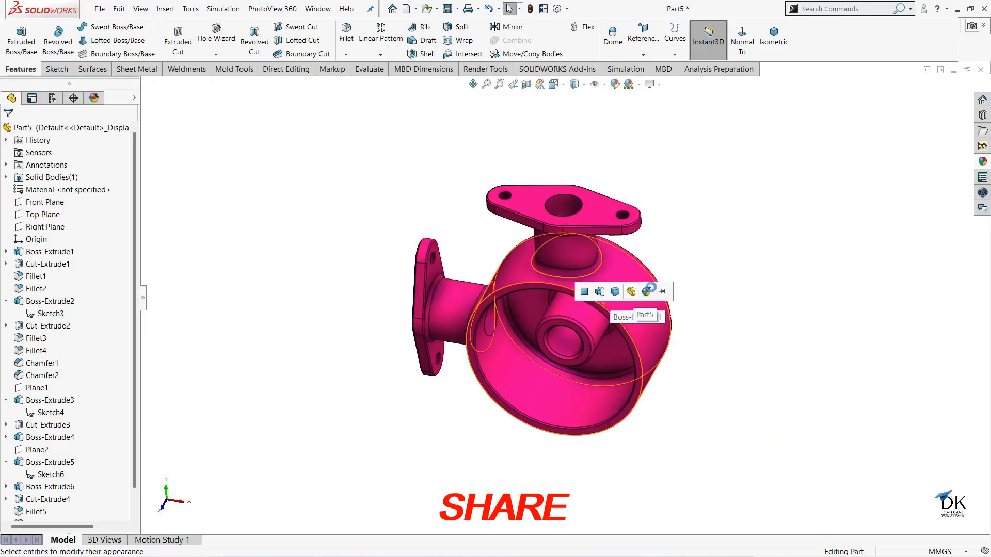
left_click(634, 291)
Step: Select the cylindrical bore face inside the central hub
middle_click_drag(709, 288, 567, 355)
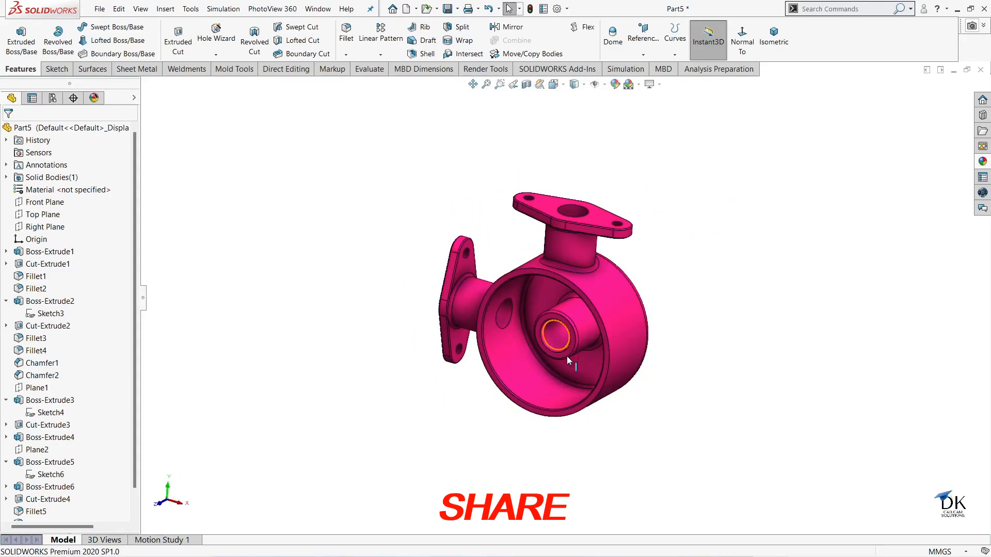
scroll(566, 355, "down", 5)
scroll(566, 355, "down", 2)
left_click(541, 305)
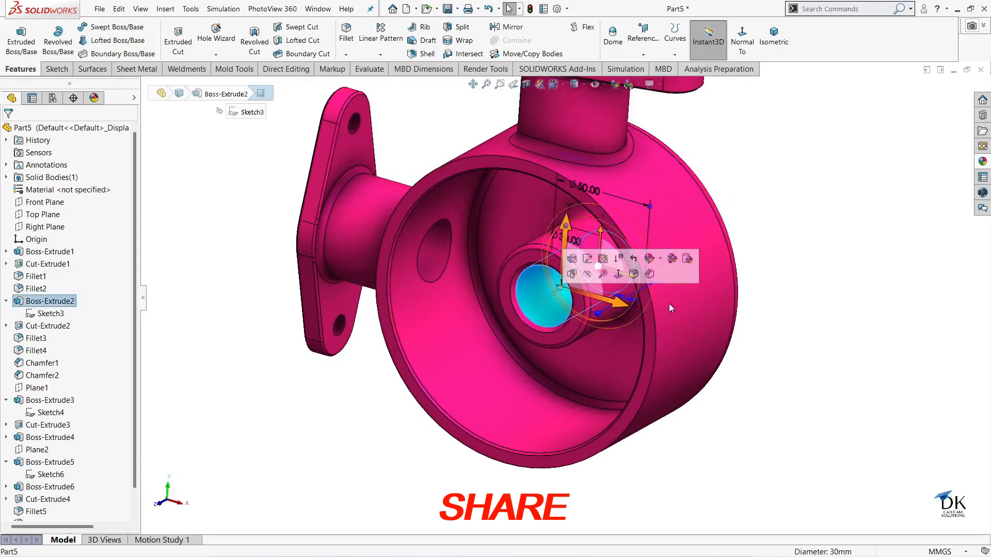